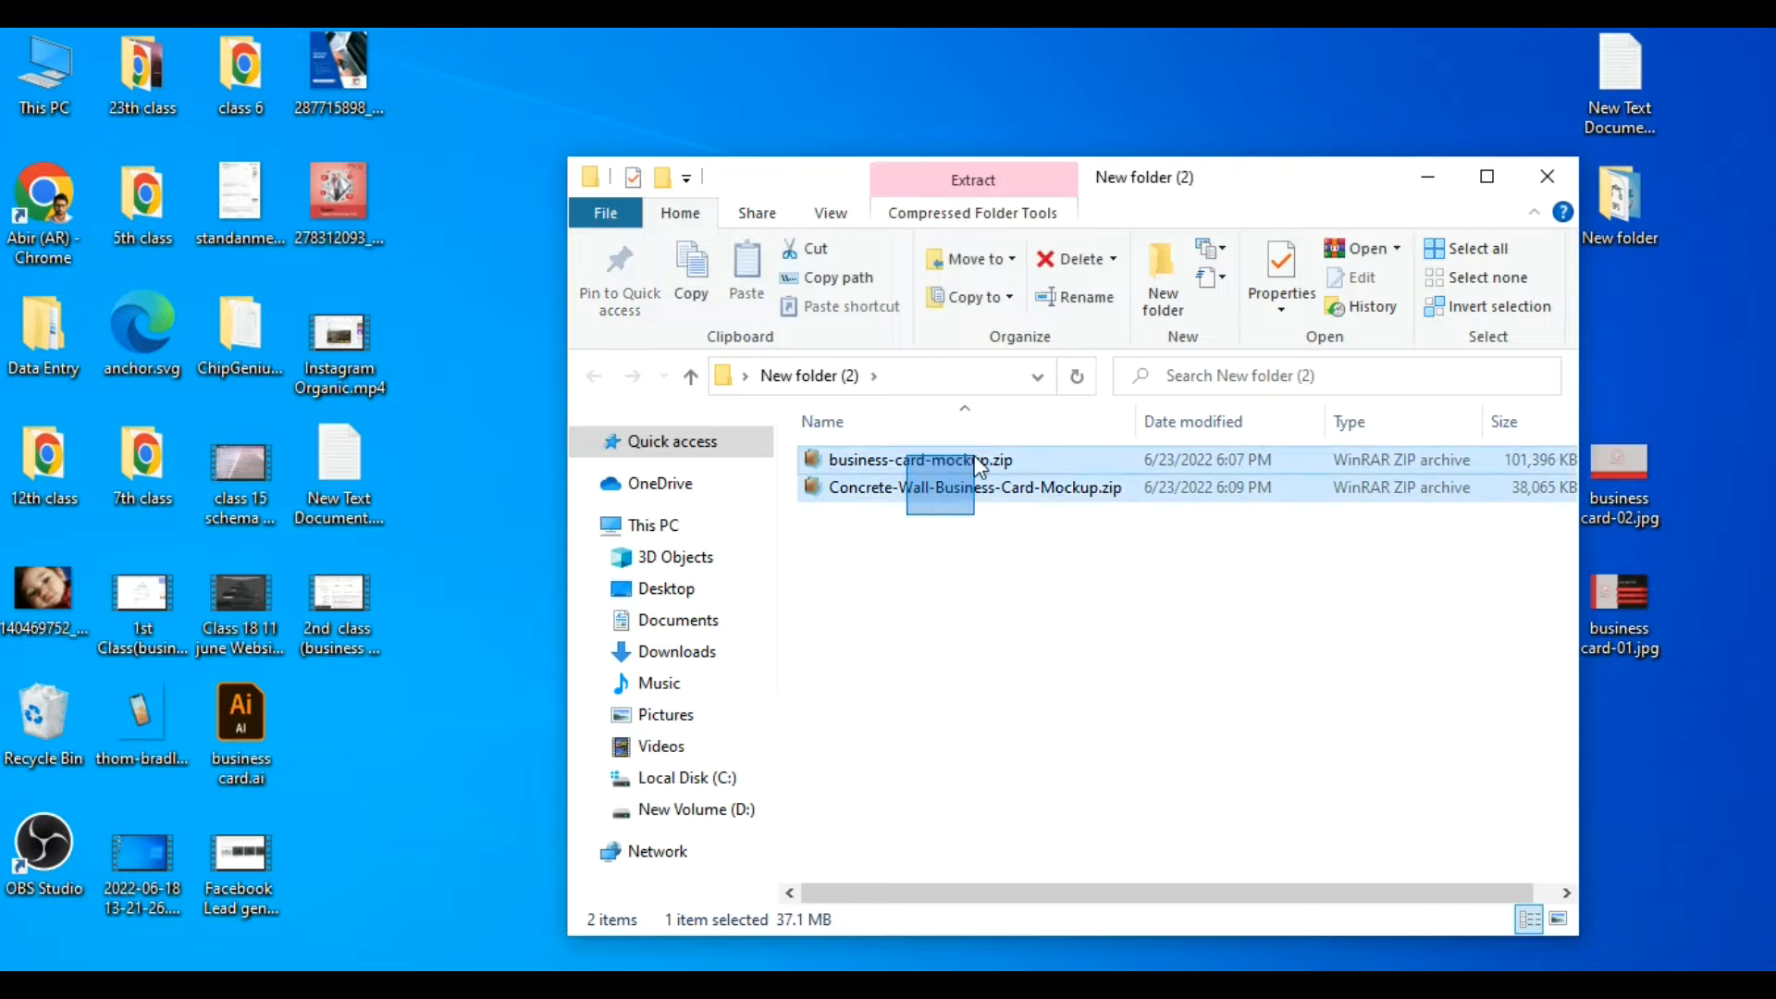
Extract both selected business card mockup ZIP archives directly into the current folder
{"action": "right_click", "coordinate": [972, 463]}
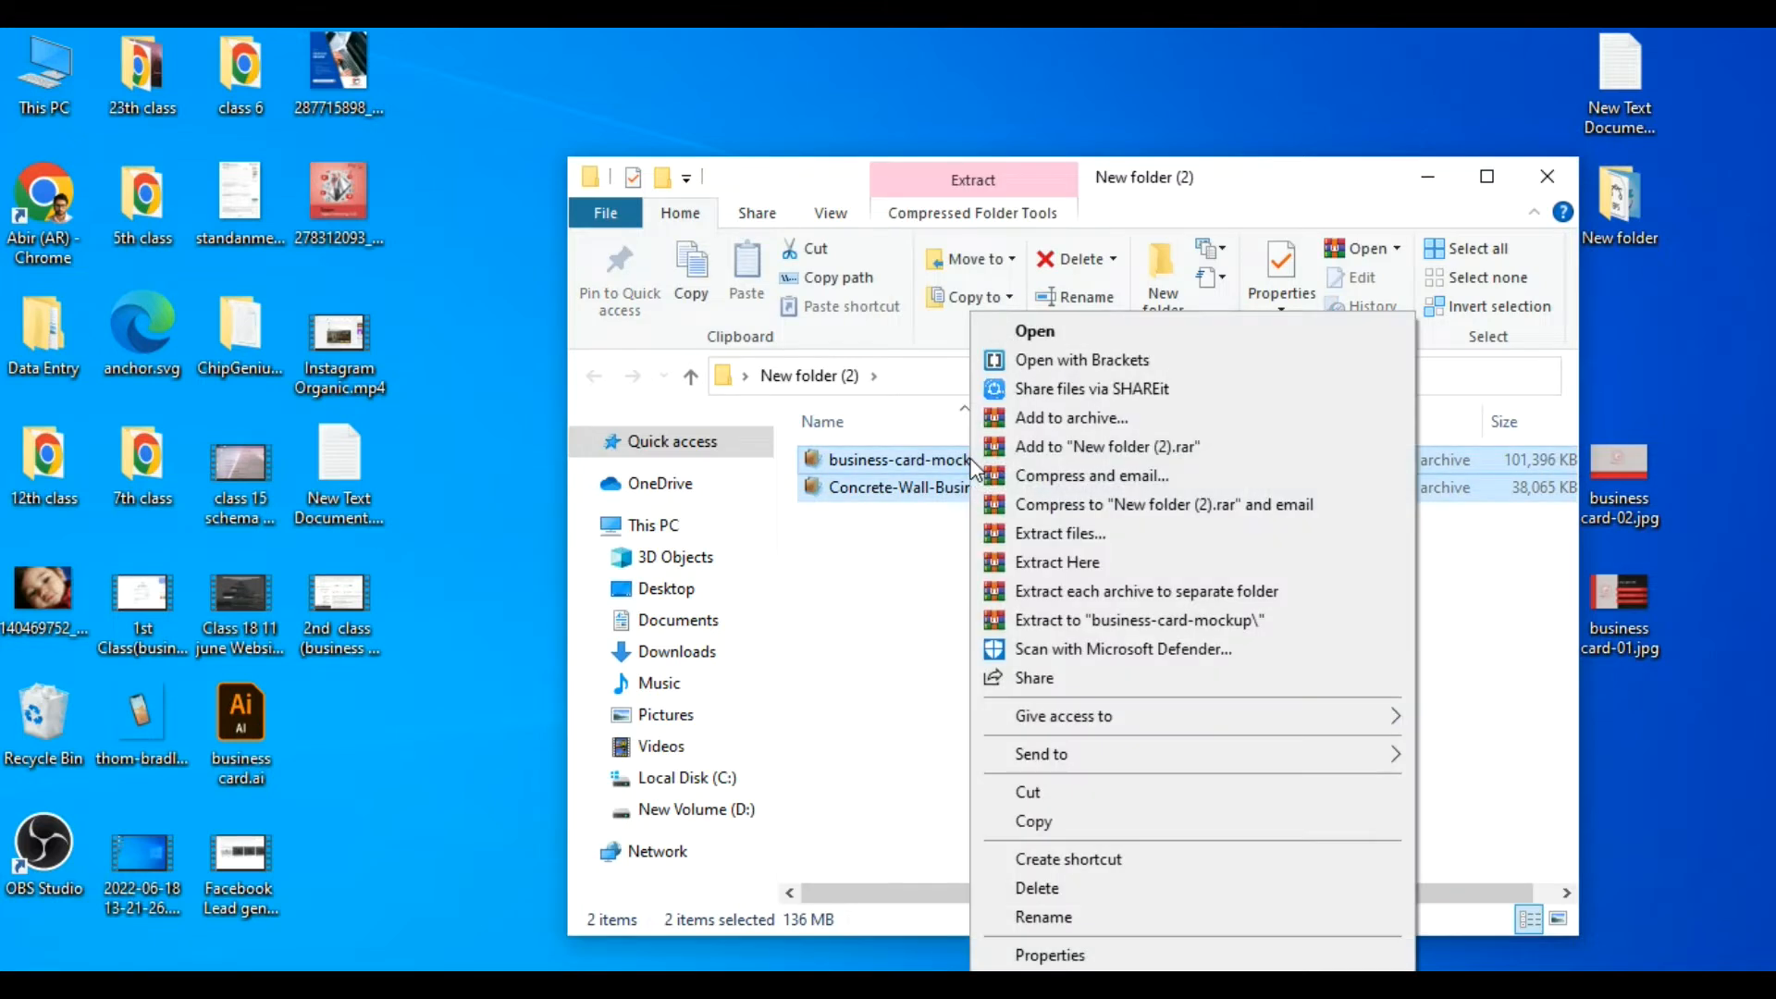
{"action": "left_click", "coordinate": [1054, 564]}
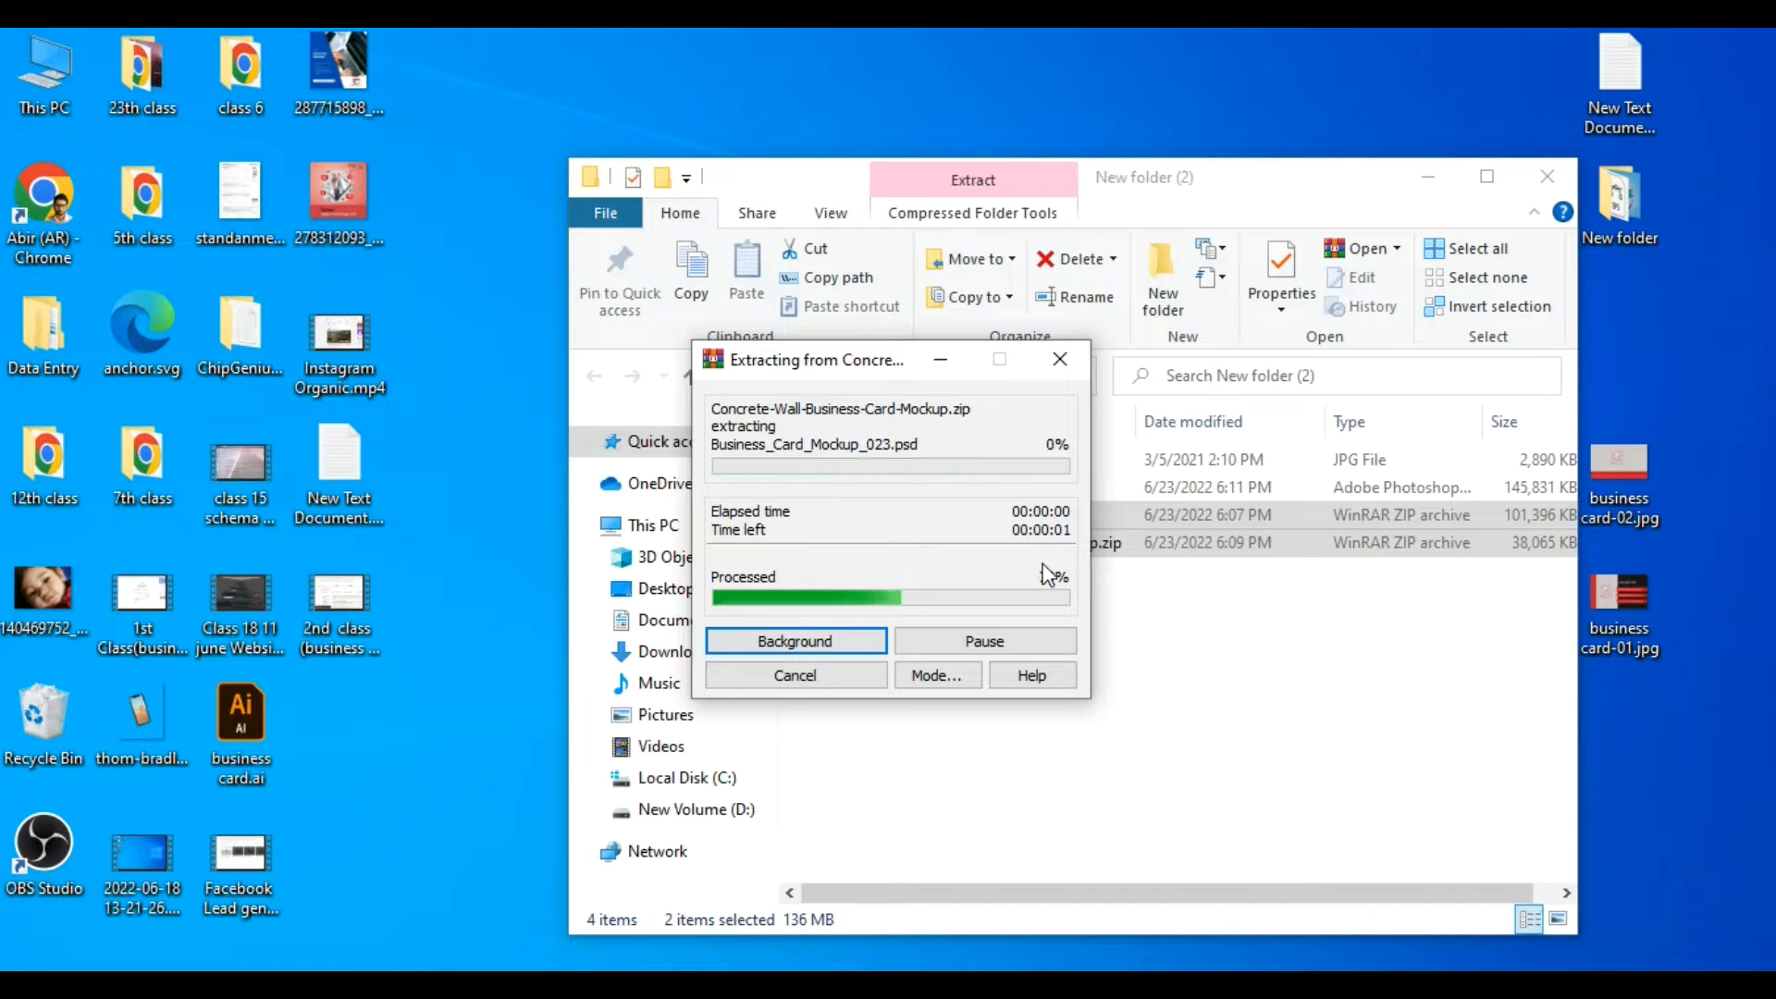
{"action": "left_click", "coordinate": [928, 696]}
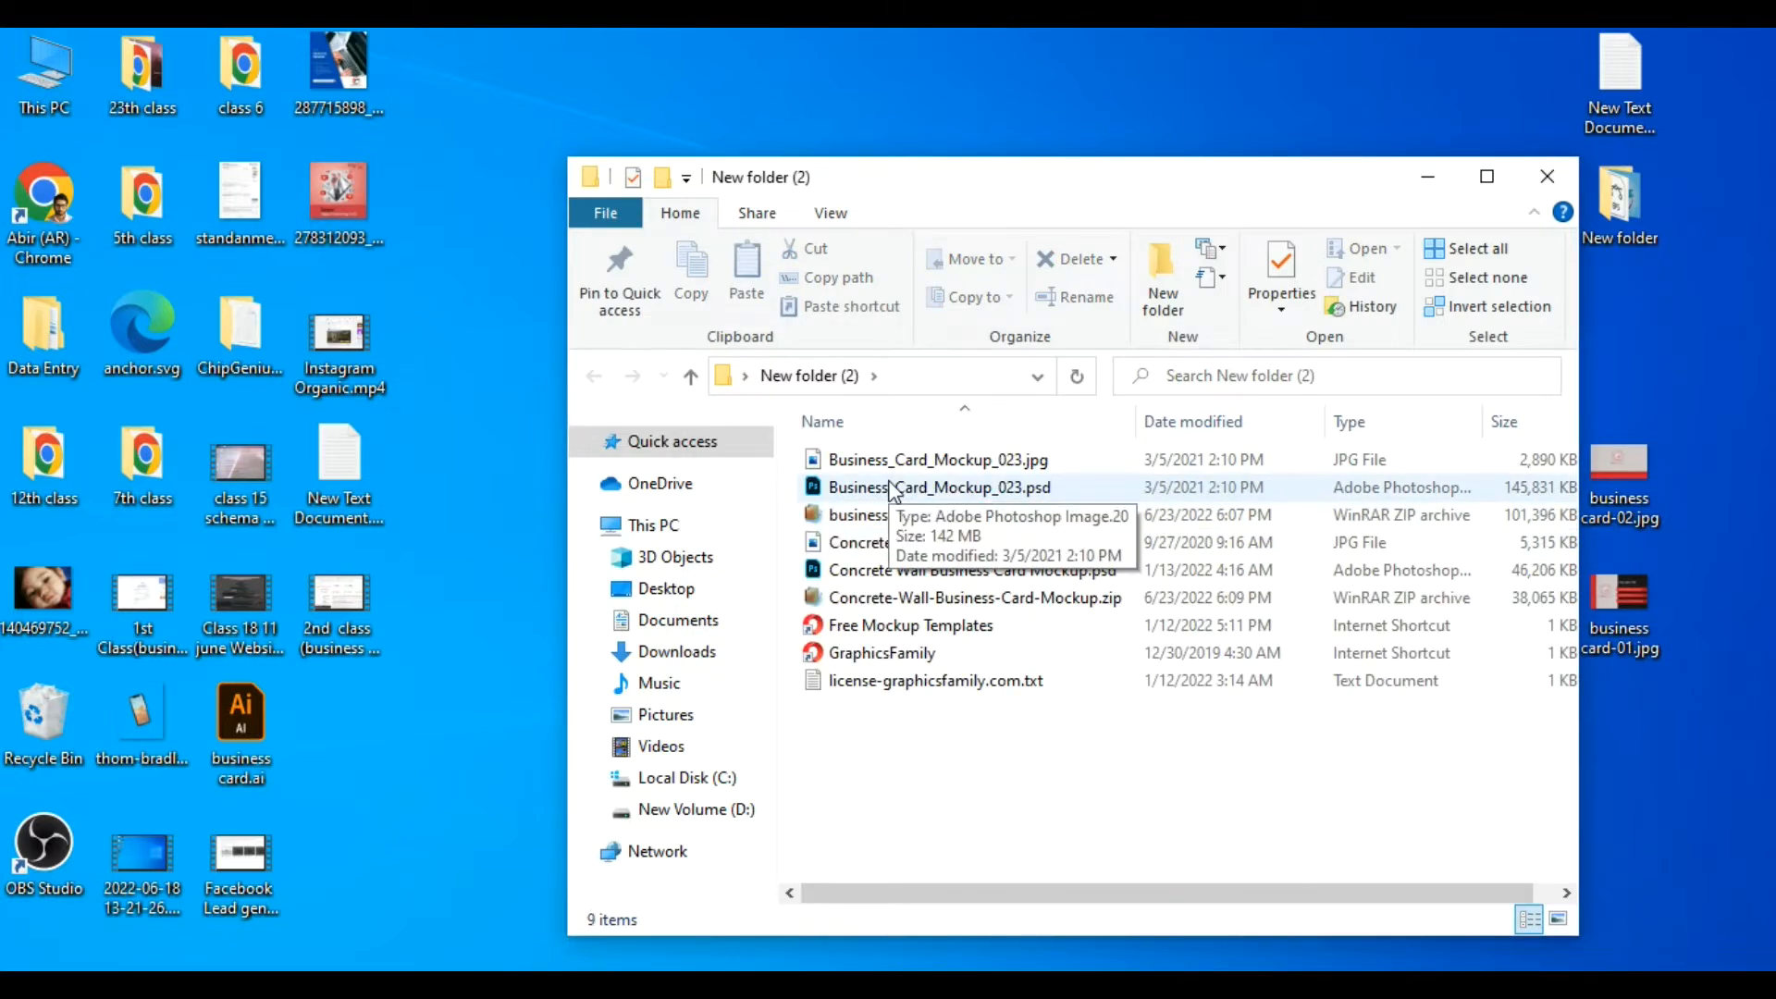
Display the extracted mockup files as large icons in a maximized window and check the JPG previews
{"action": "left_click", "coordinate": [891, 490]}
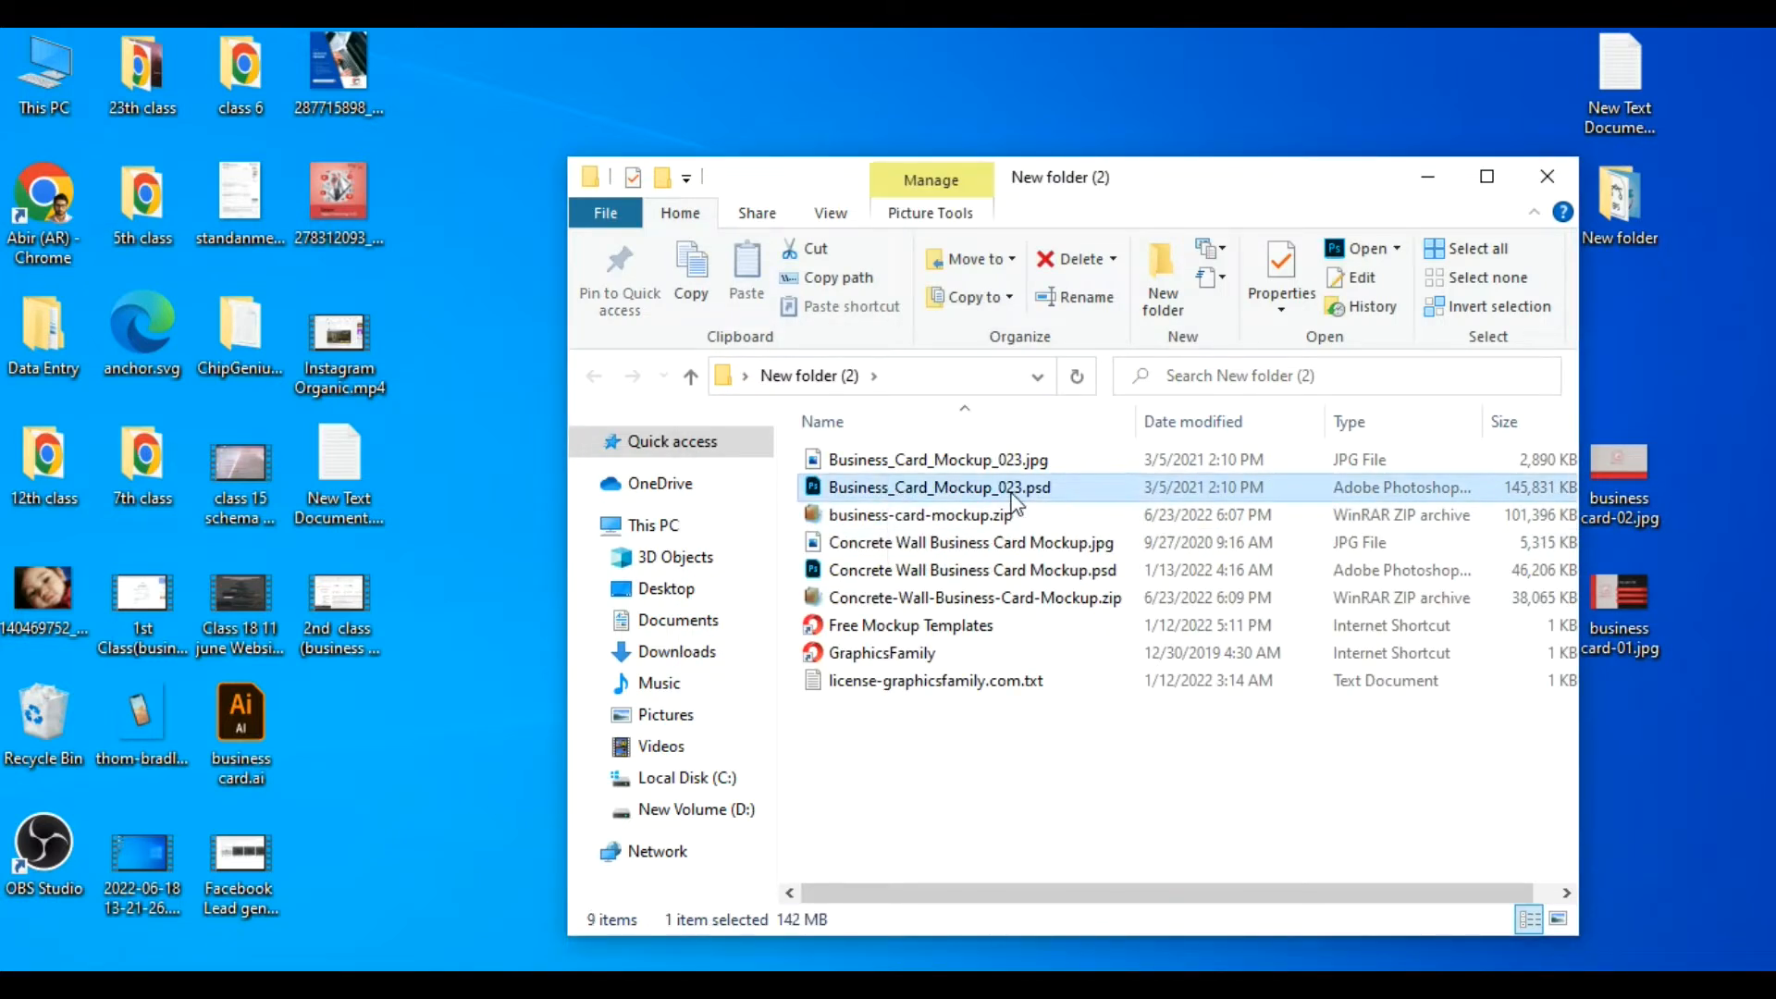
{"action": "left_click", "coordinate": [988, 573]}
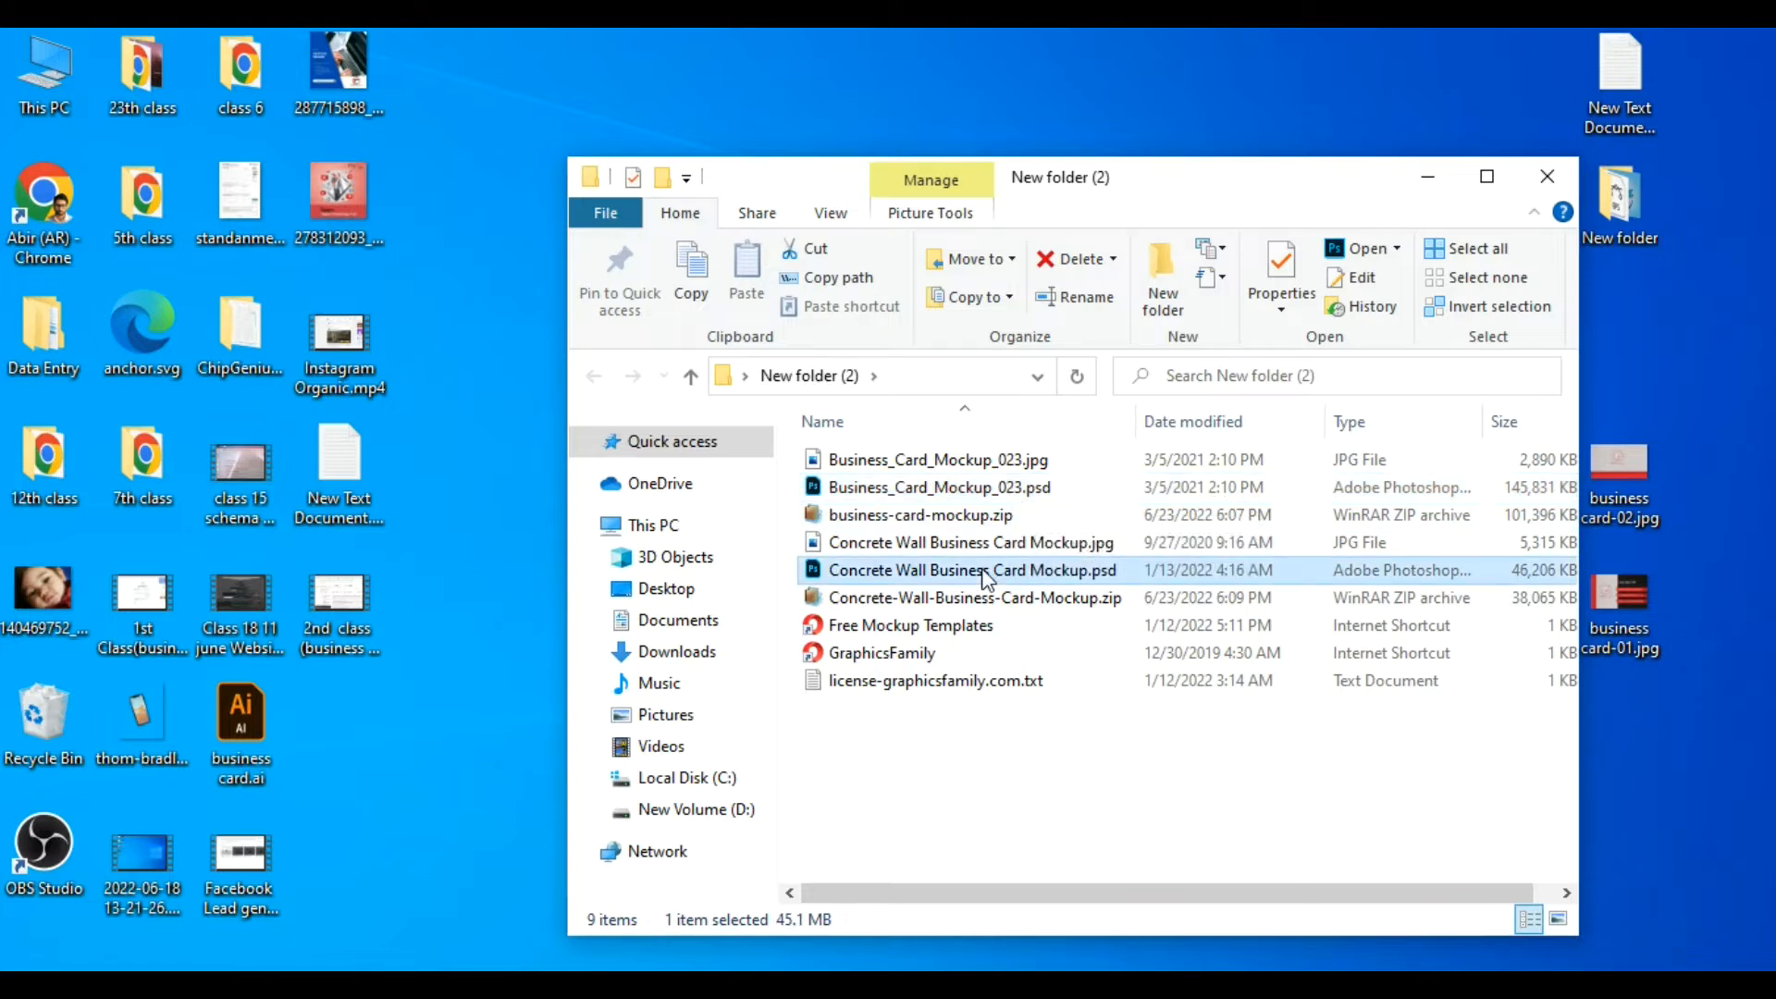
{"action": "left_click", "coordinate": [826, 213]}
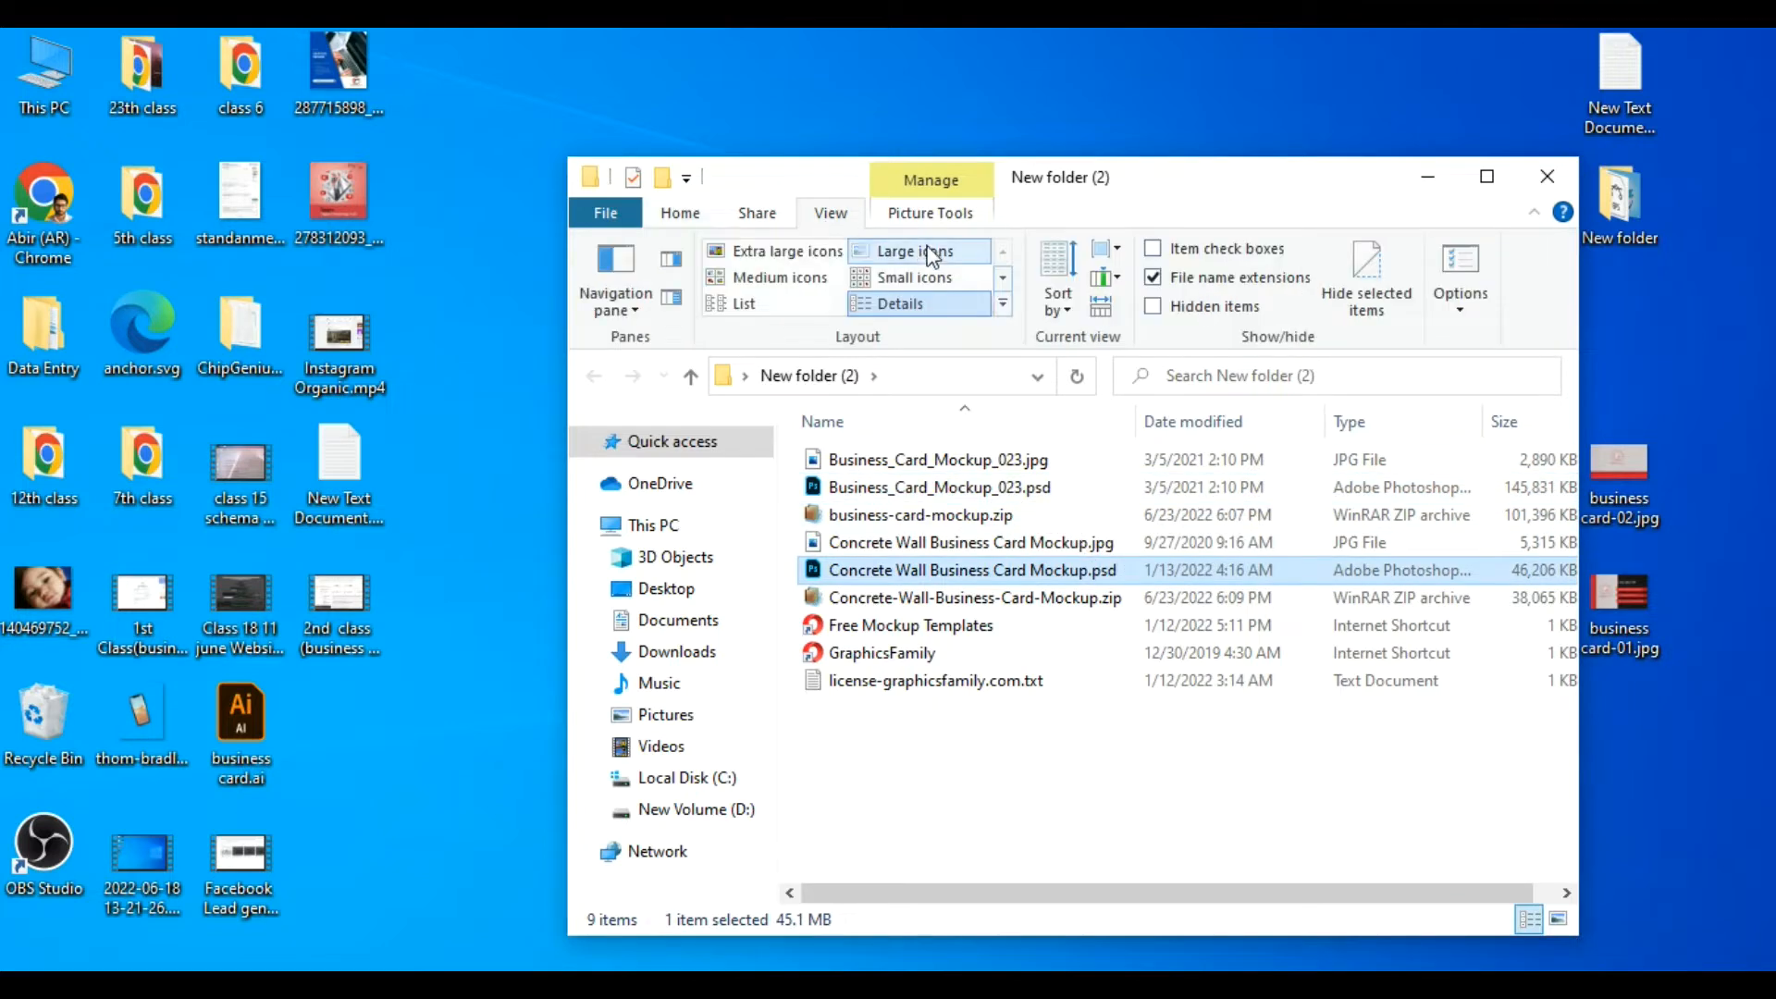
{"action": "left_click", "coordinate": [890, 251]}
{"action": "left_click", "coordinate": [1486, 175]}
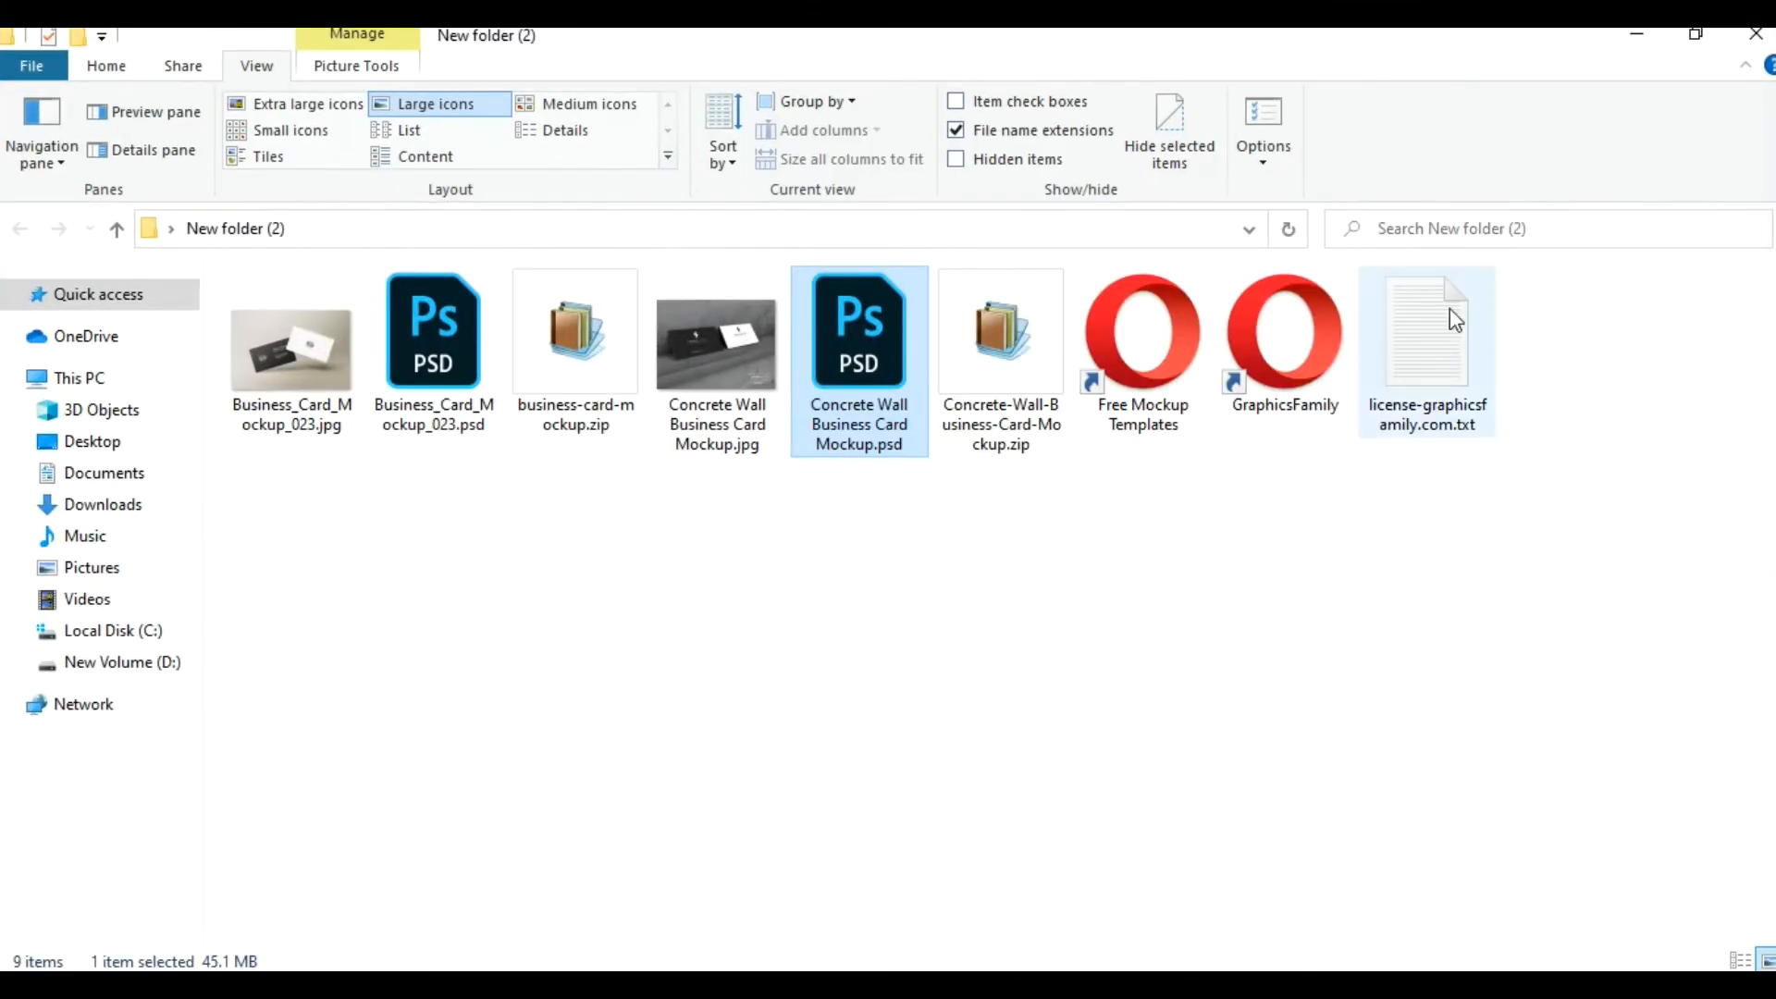
{"action": "left_click", "coordinate": [727, 428]}
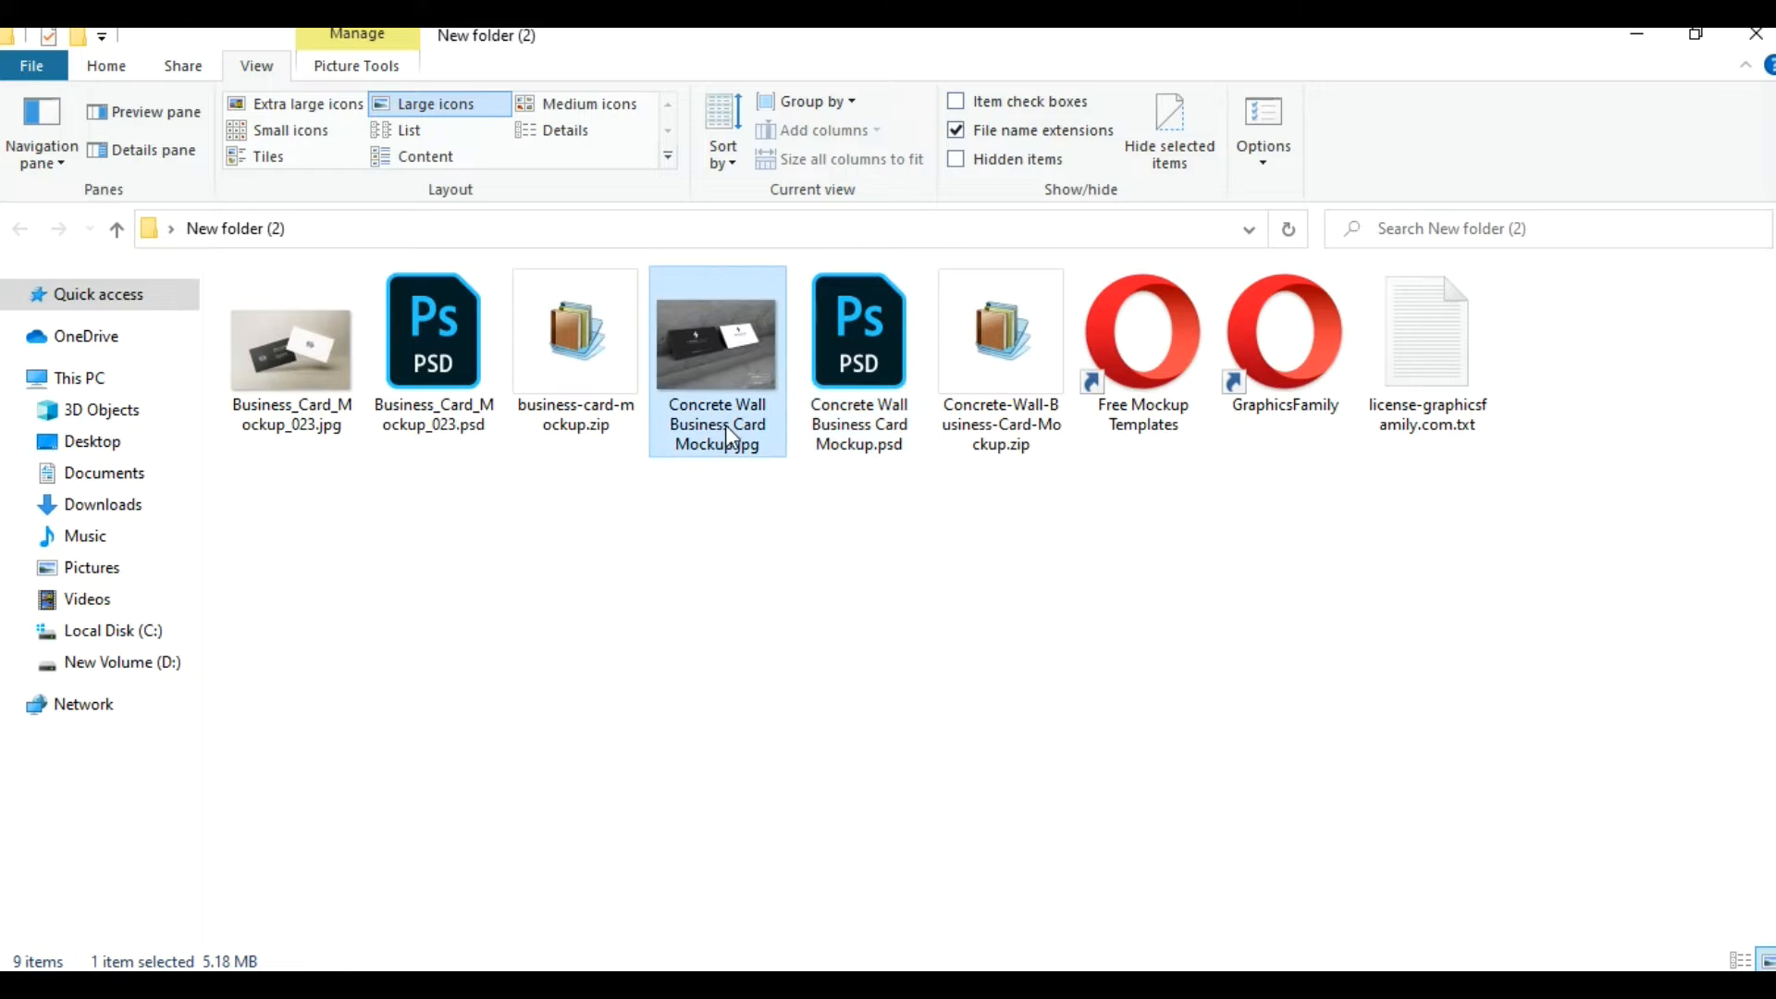
{"action": "left_click", "coordinate": [608, 555]}
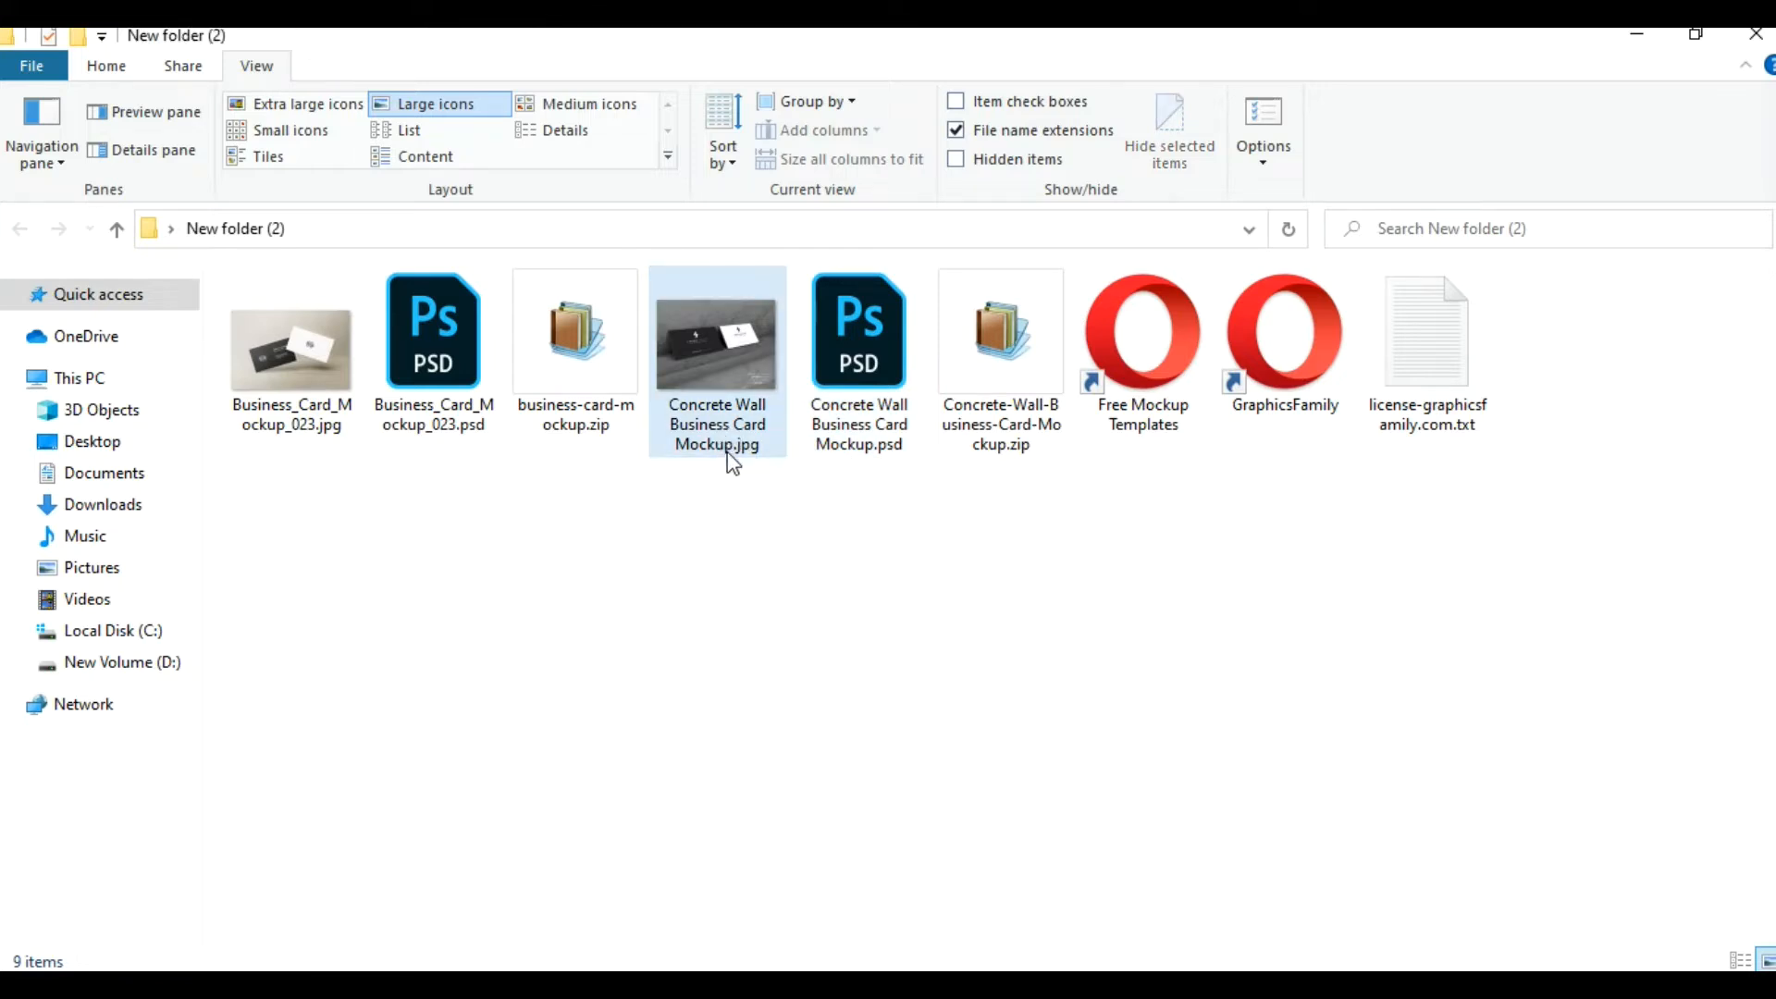
{"action": "mouse_move", "coordinate": [746, 437]}
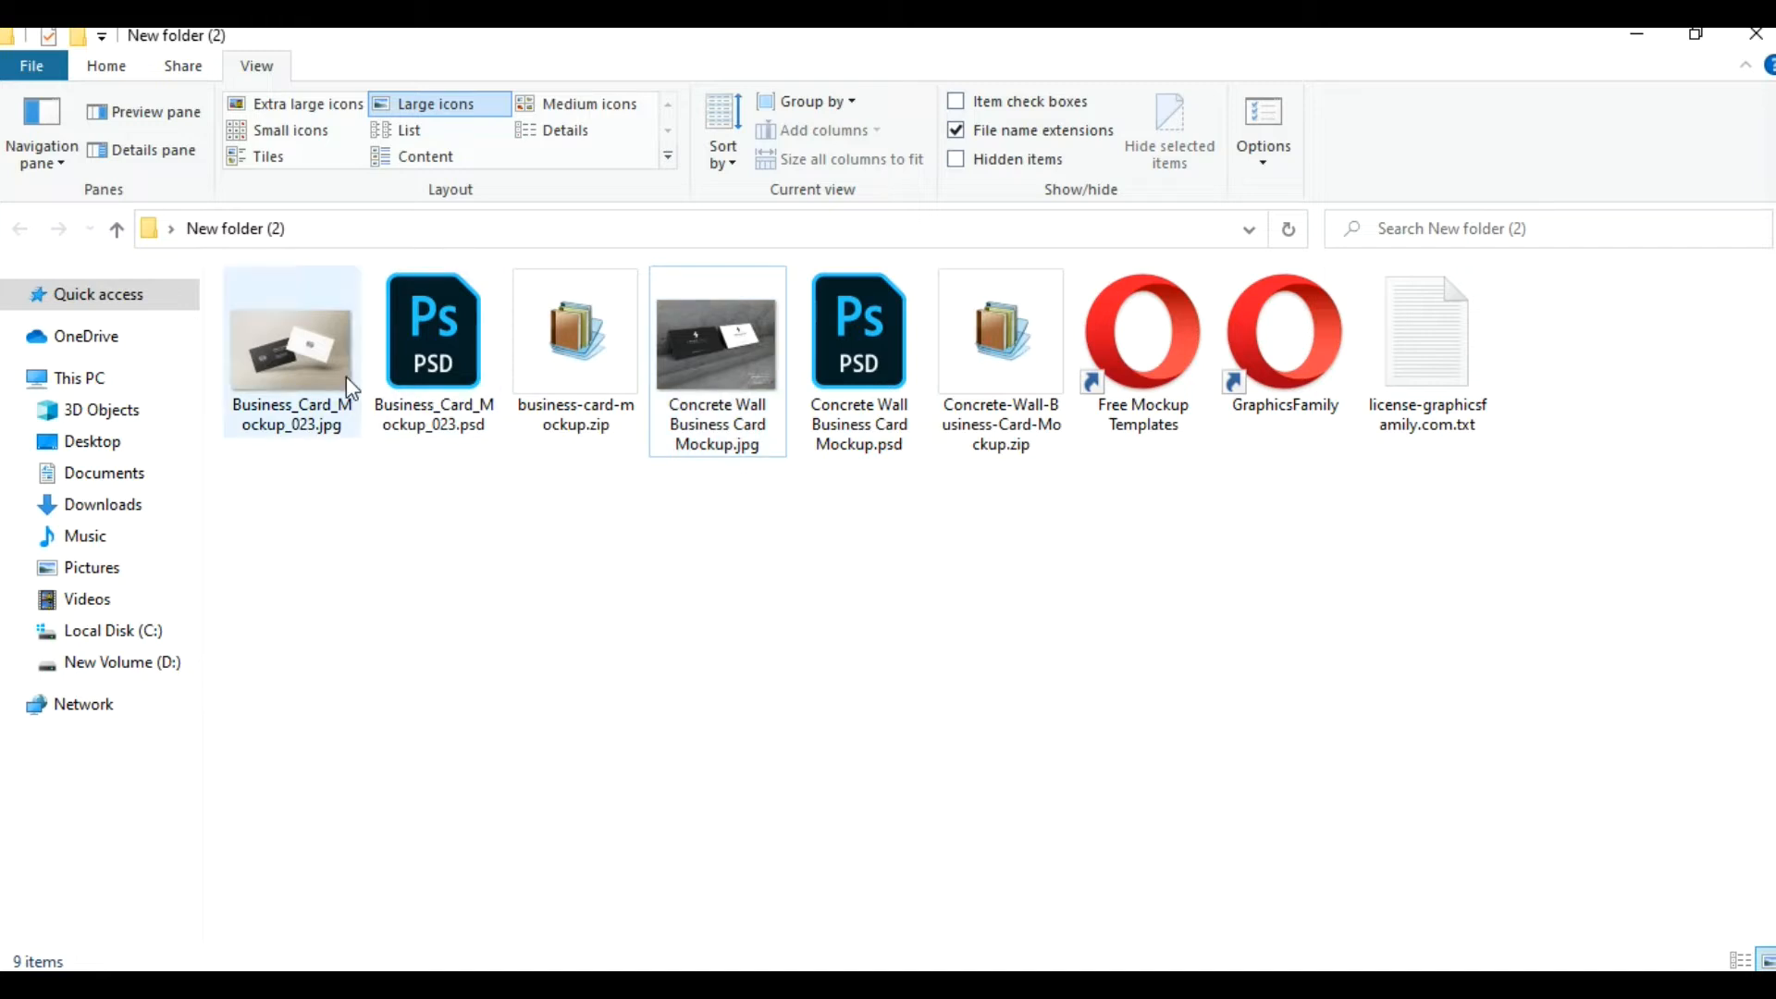
{"action": "left_click", "coordinate": [314, 430]}
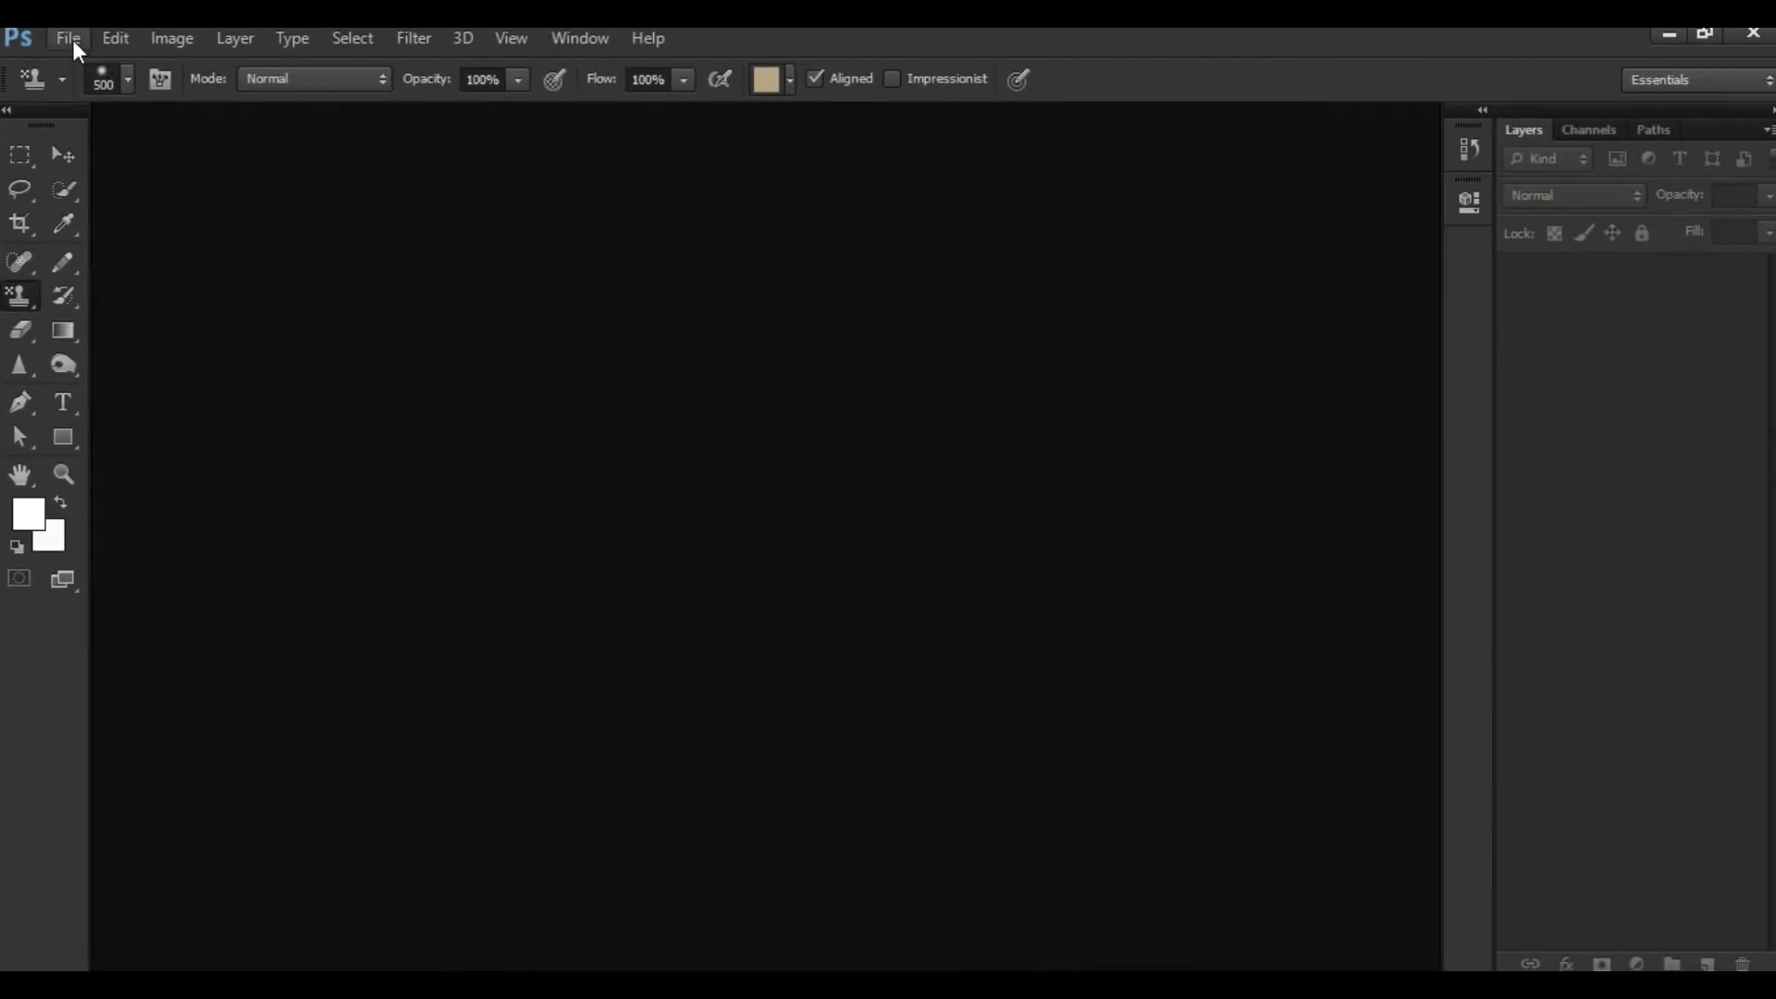
In Photoshop, open Business_Card_Mockup_023.psd from New folder (2) on the Desktop
{"action": "left_click", "coordinate": [73, 43]}
{"action": "left_click", "coordinate": [85, 94]}
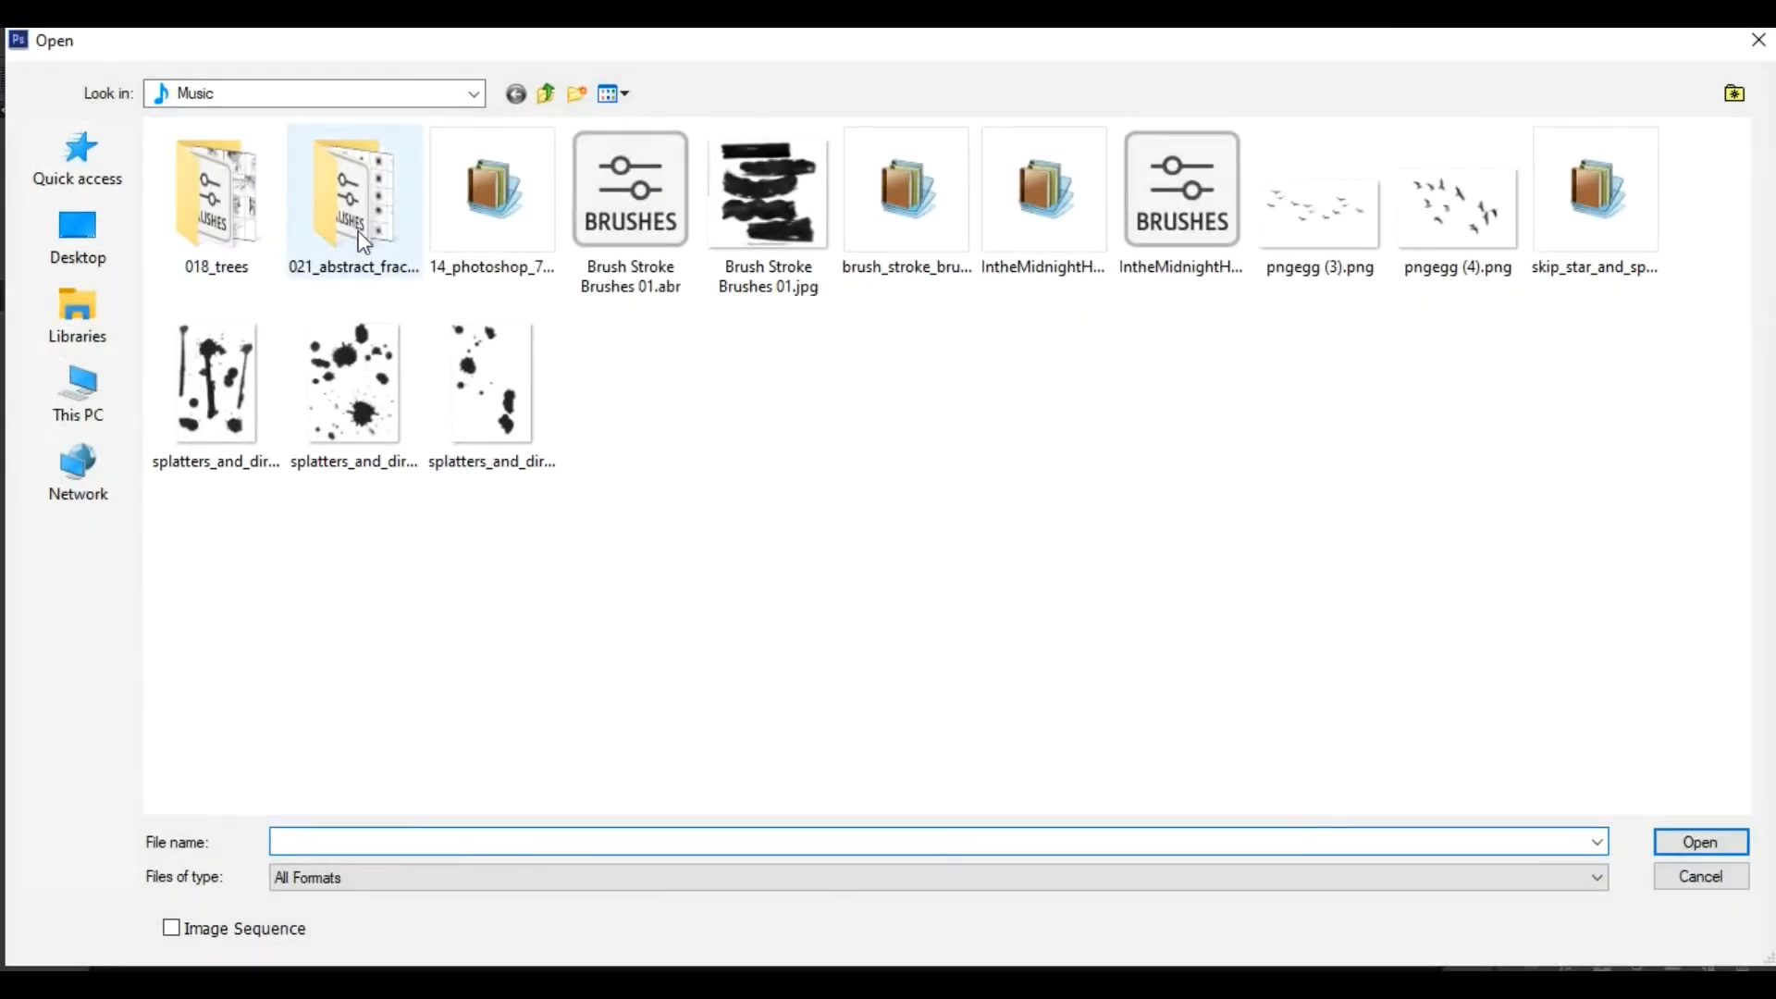
{"action": "left_click", "coordinate": [93, 233]}
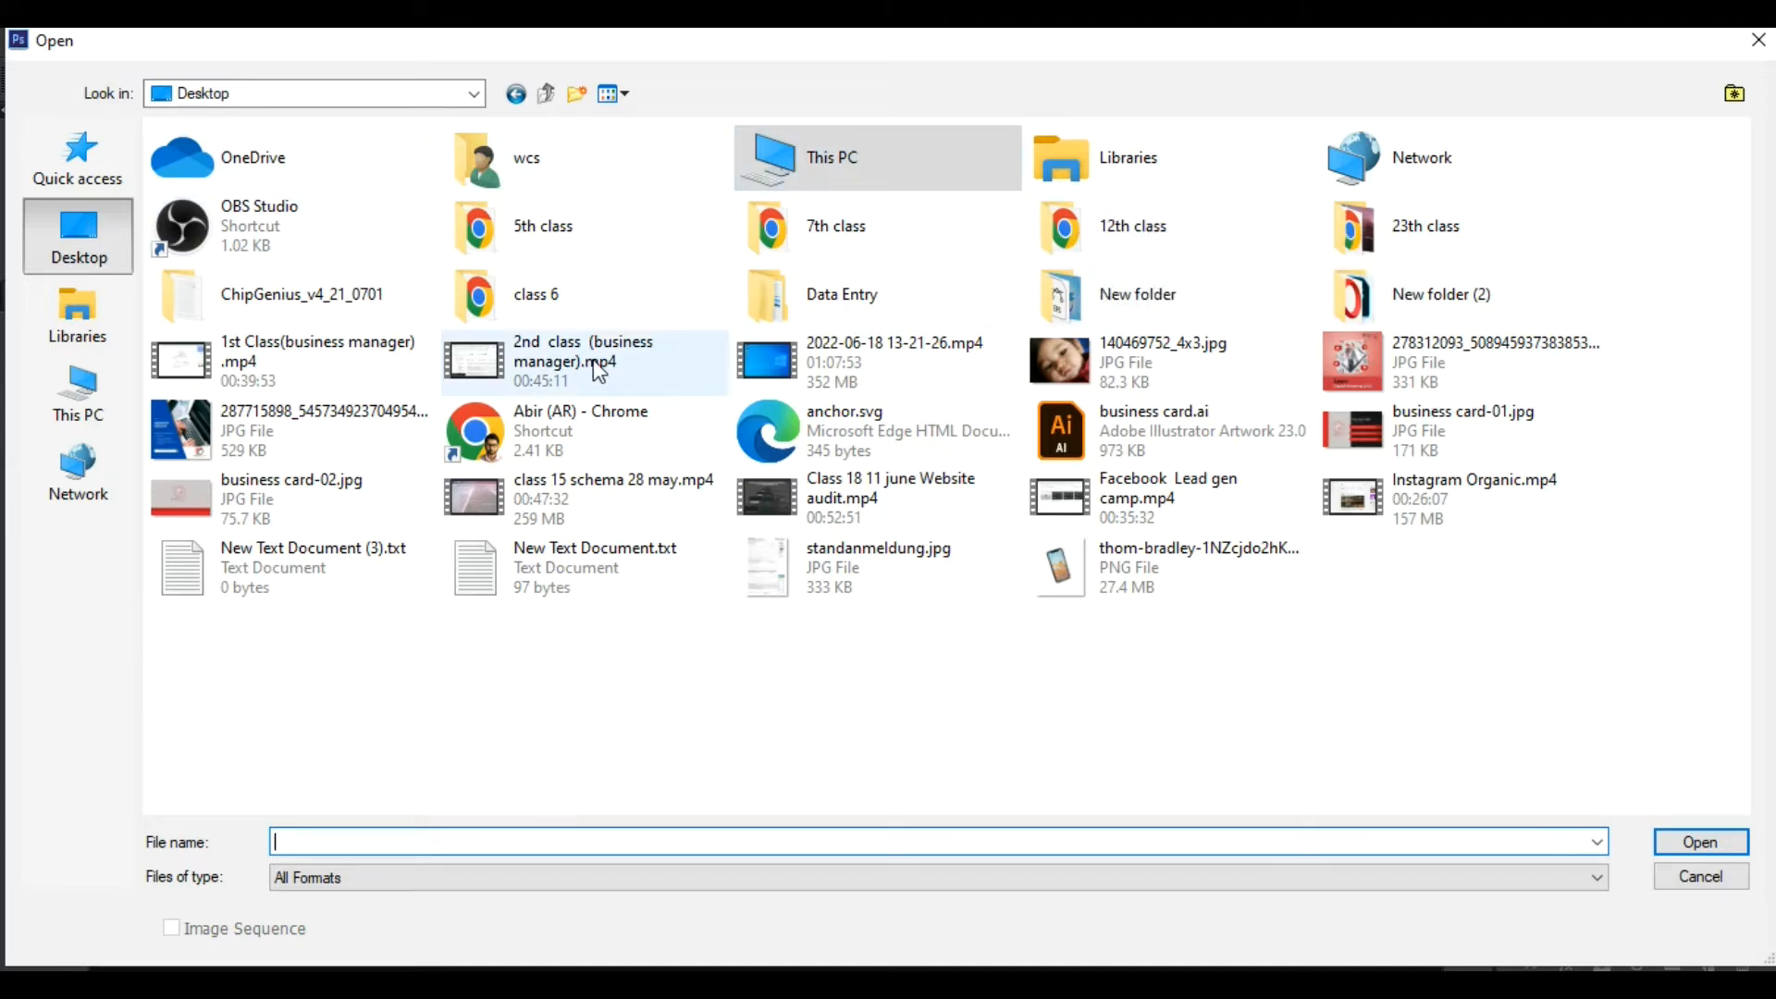
{"action": "double_click", "coordinate": [1459, 326]}
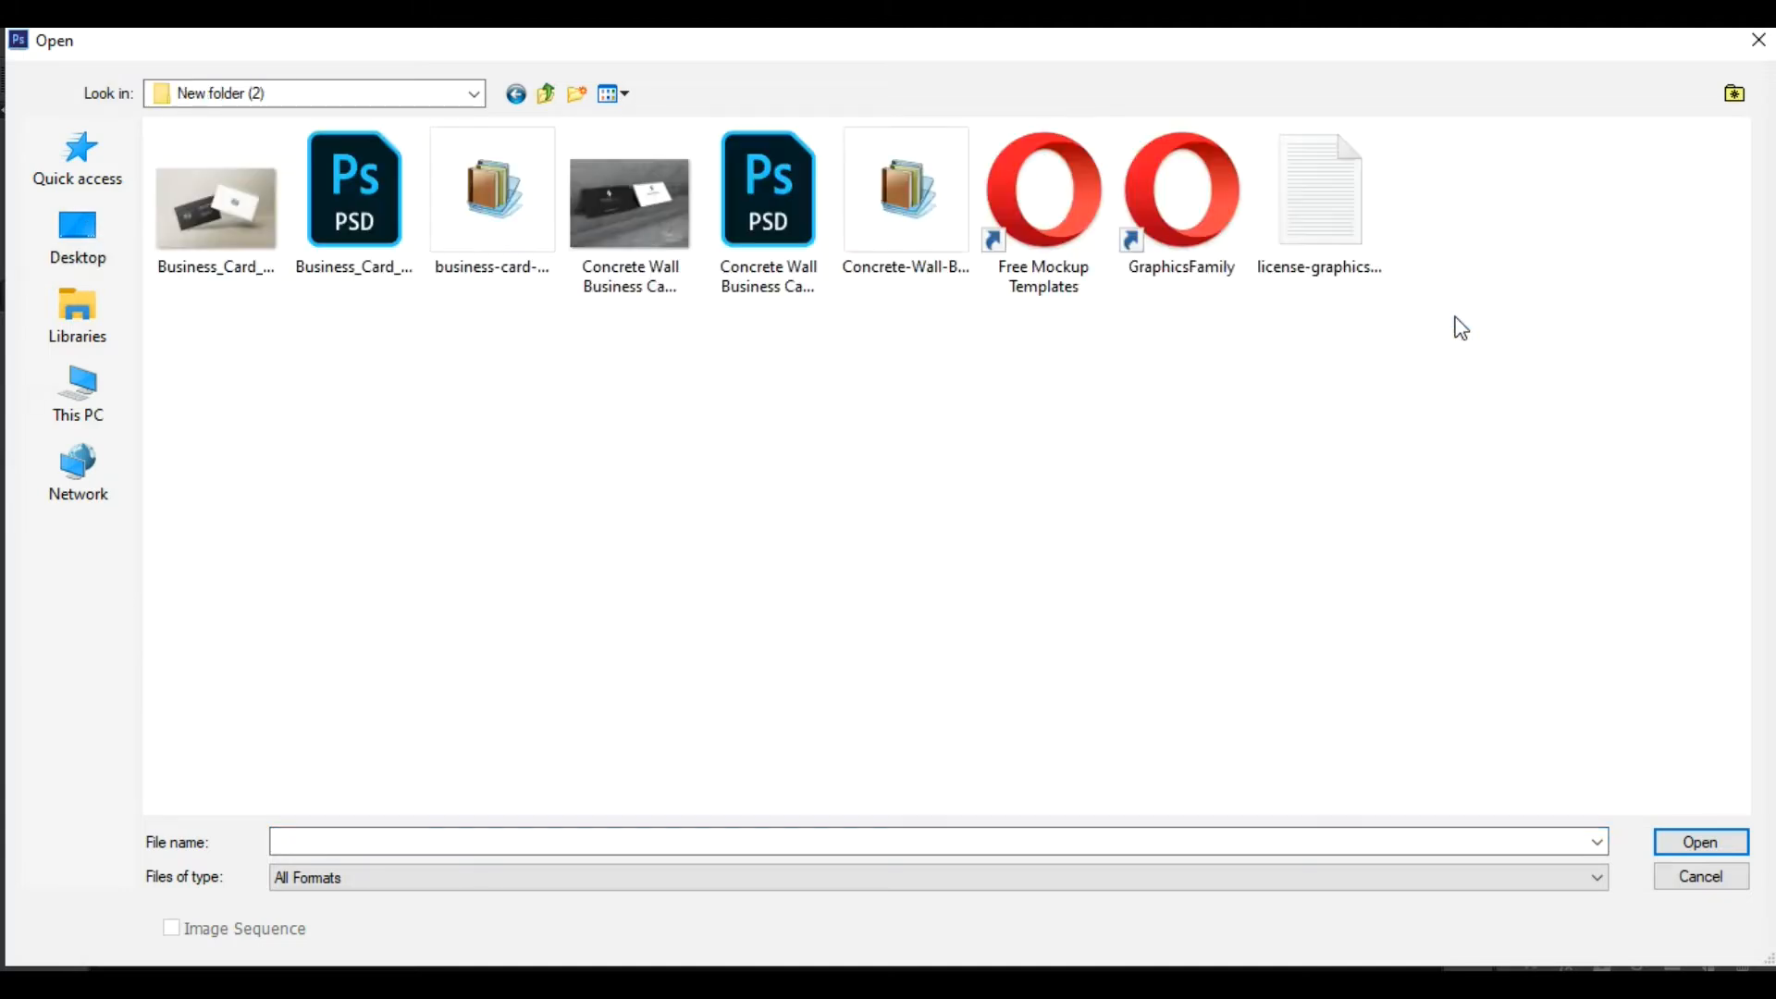
{"action": "left_click", "coordinate": [342, 261]}
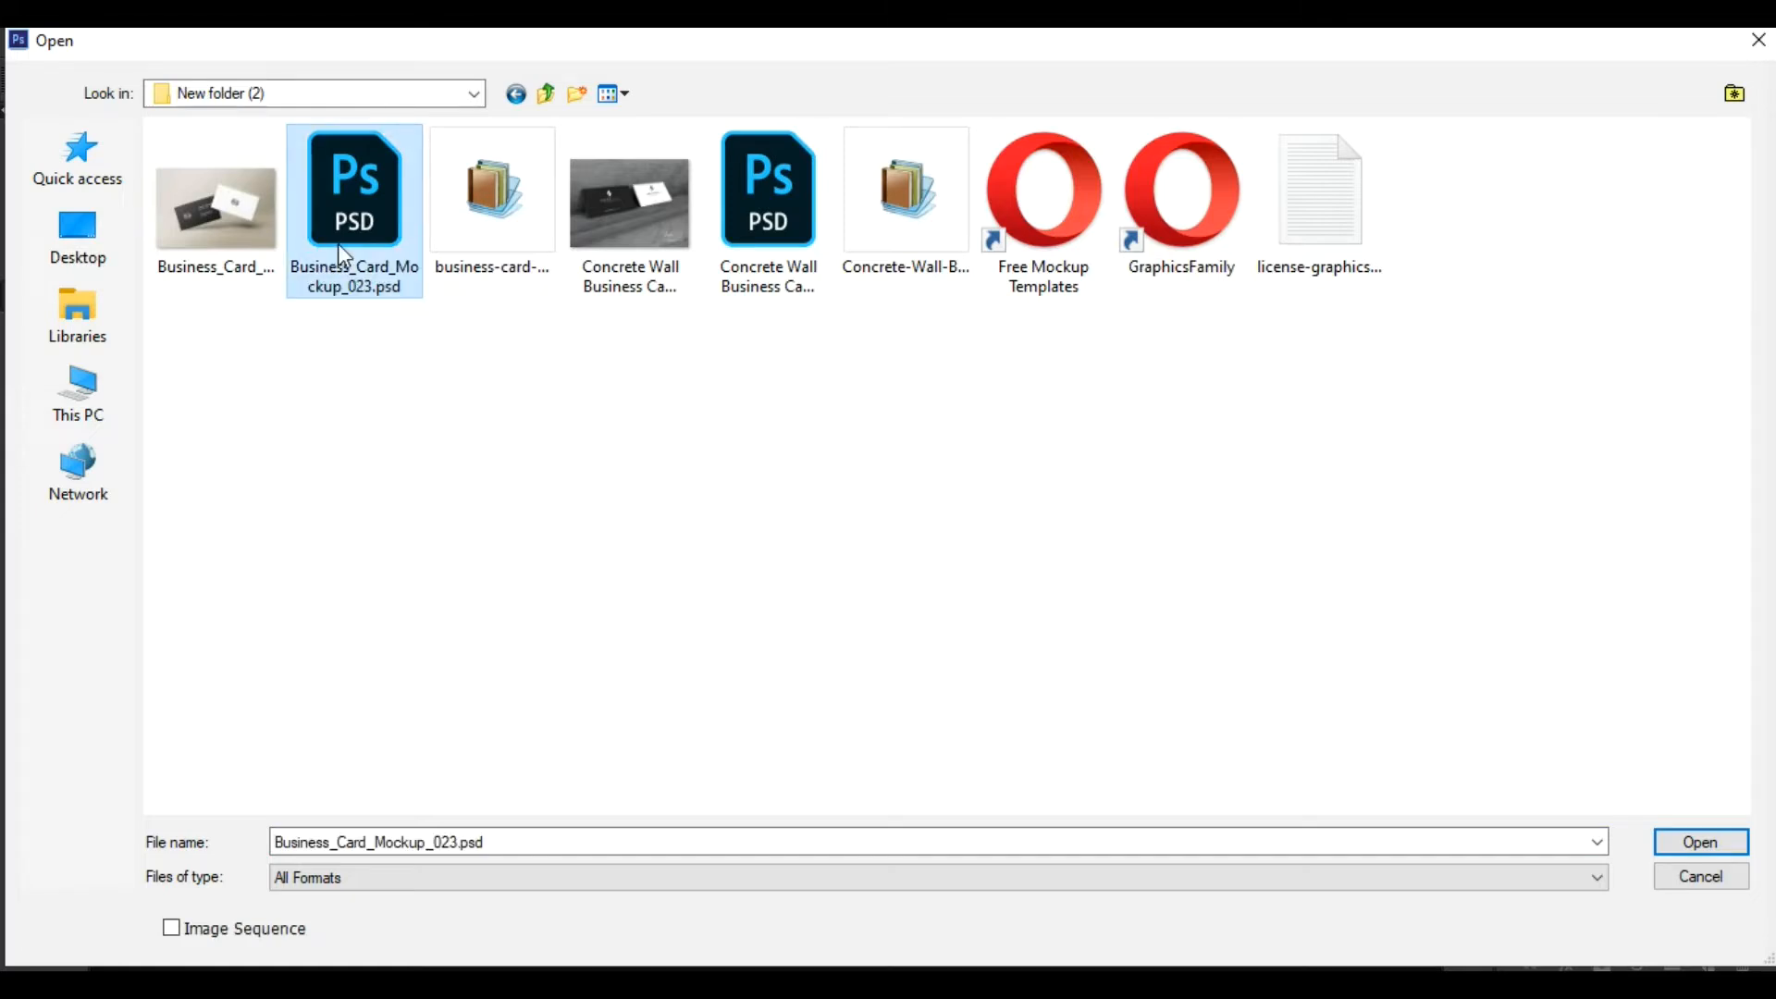
{"action": "left_click", "coordinate": [1681, 842]}
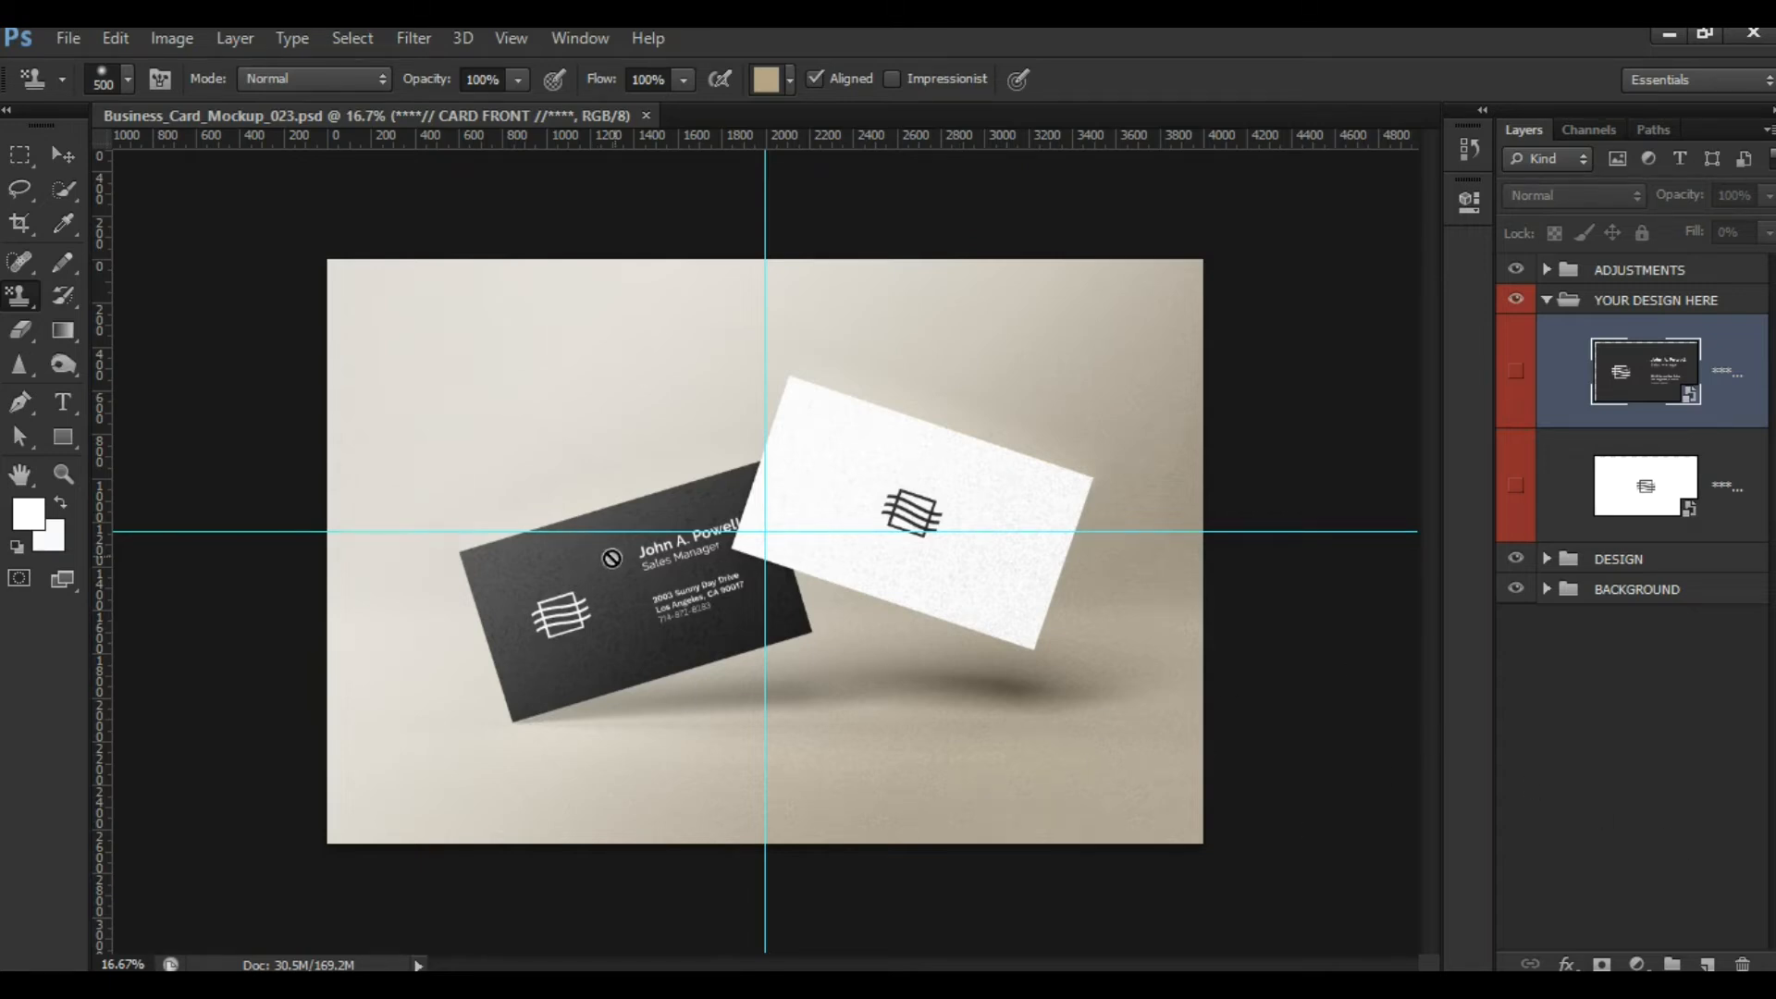
Examine the DESIGN group by switching the visibility of its white card layer off and on, leaving the group collapsed
{"action": "scroll", "coordinate": [757, 543], "scroll_direction": "up", "scroll_amount": 1}
{"action": "scroll", "coordinate": [757, 543], "scroll_direction": "up", "scroll_amount": 2}
{"action": "scroll", "coordinate": [753, 536], "scroll_direction": "down", "scroll_amount": 2}
{"action": "scroll", "coordinate": [775, 524], "scroll_direction": "up", "scroll_amount": 1}
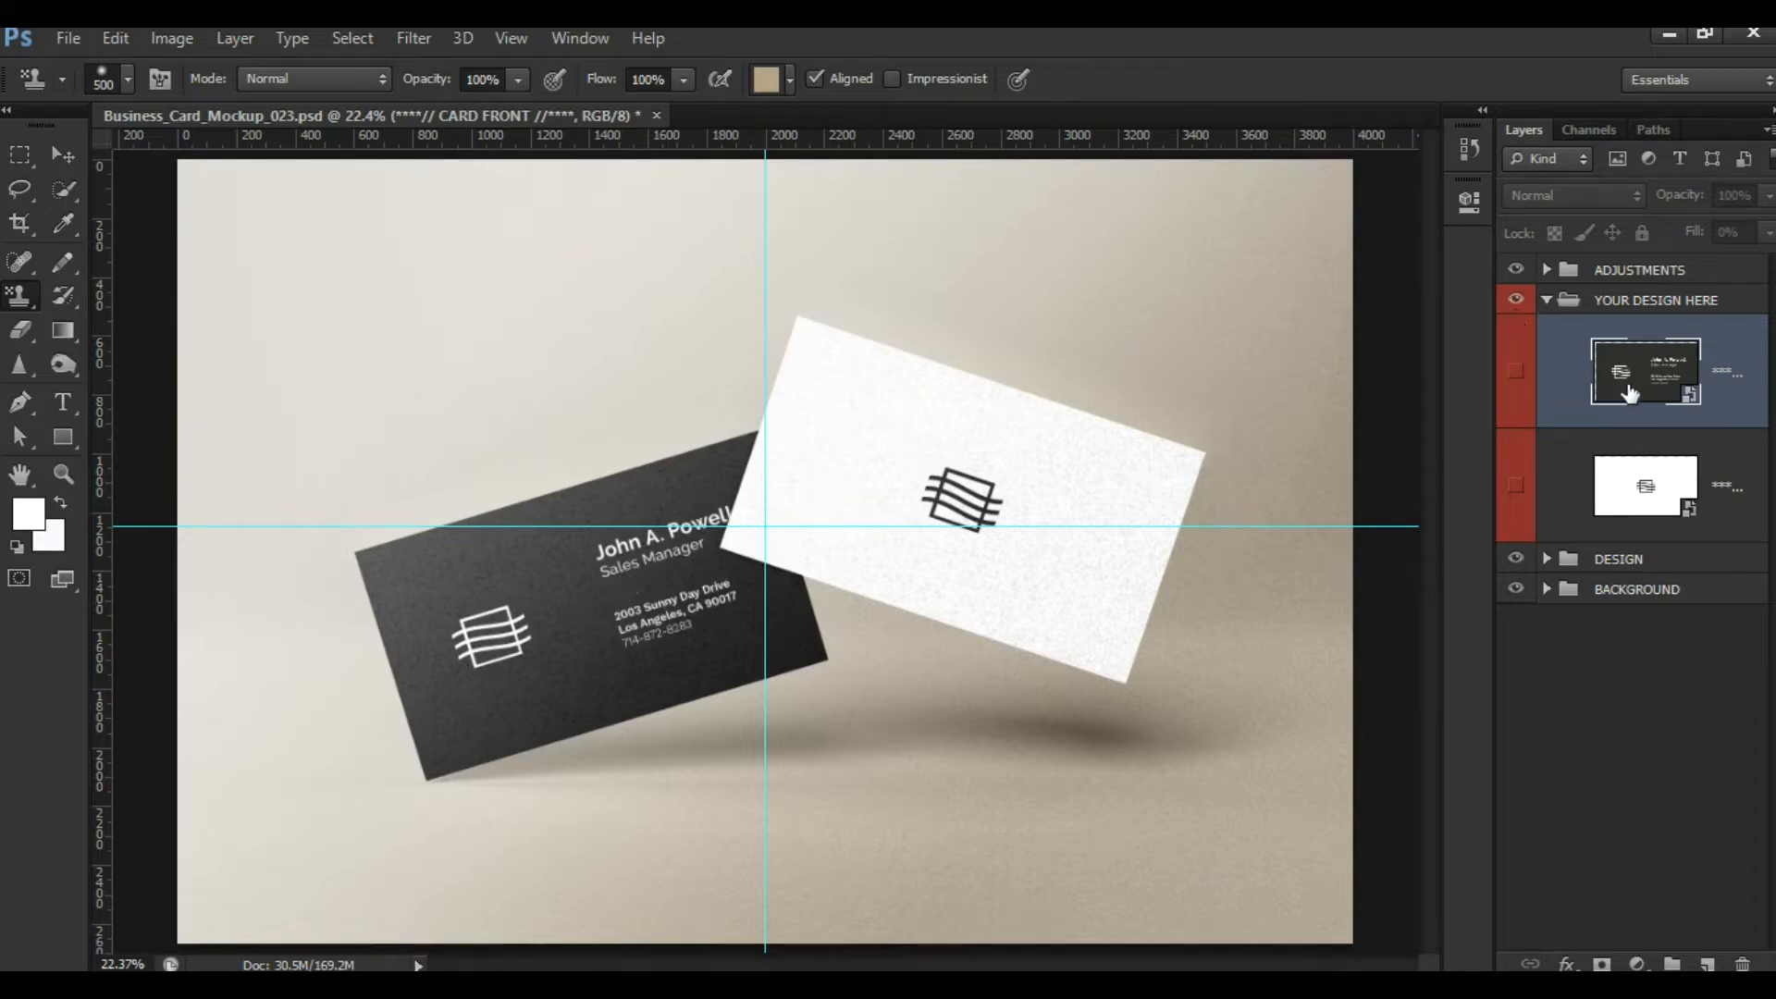
{"action": "left_click", "coordinate": [1618, 566]}
{"action": "left_click", "coordinate": [1515, 559]}
{"action": "left_click", "coordinate": [1515, 558]}
{"action": "left_click", "coordinate": [1547, 559]}
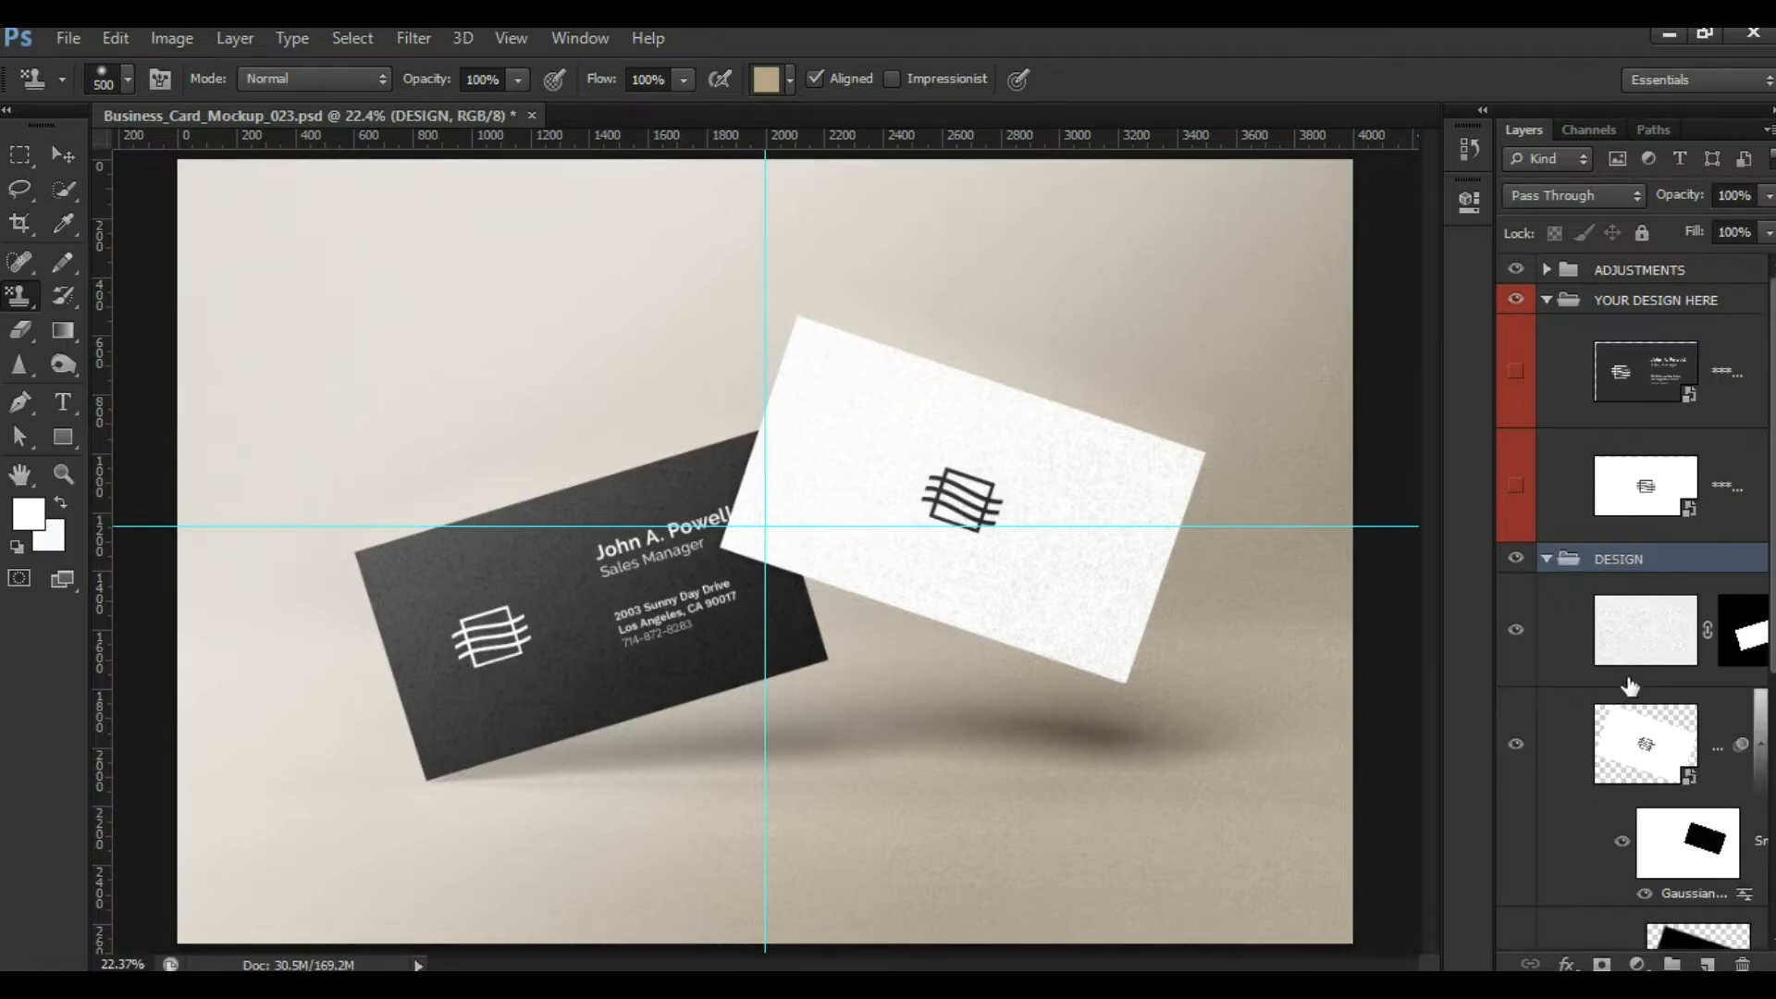
{"action": "scroll", "coordinate": [1629, 685], "scroll_direction": "down", "scroll_amount": 4}
{"action": "left_click", "coordinate": [1514, 507]}
{"action": "left_click", "coordinate": [1514, 507]}
{"action": "left_click", "coordinate": [1515, 507]}
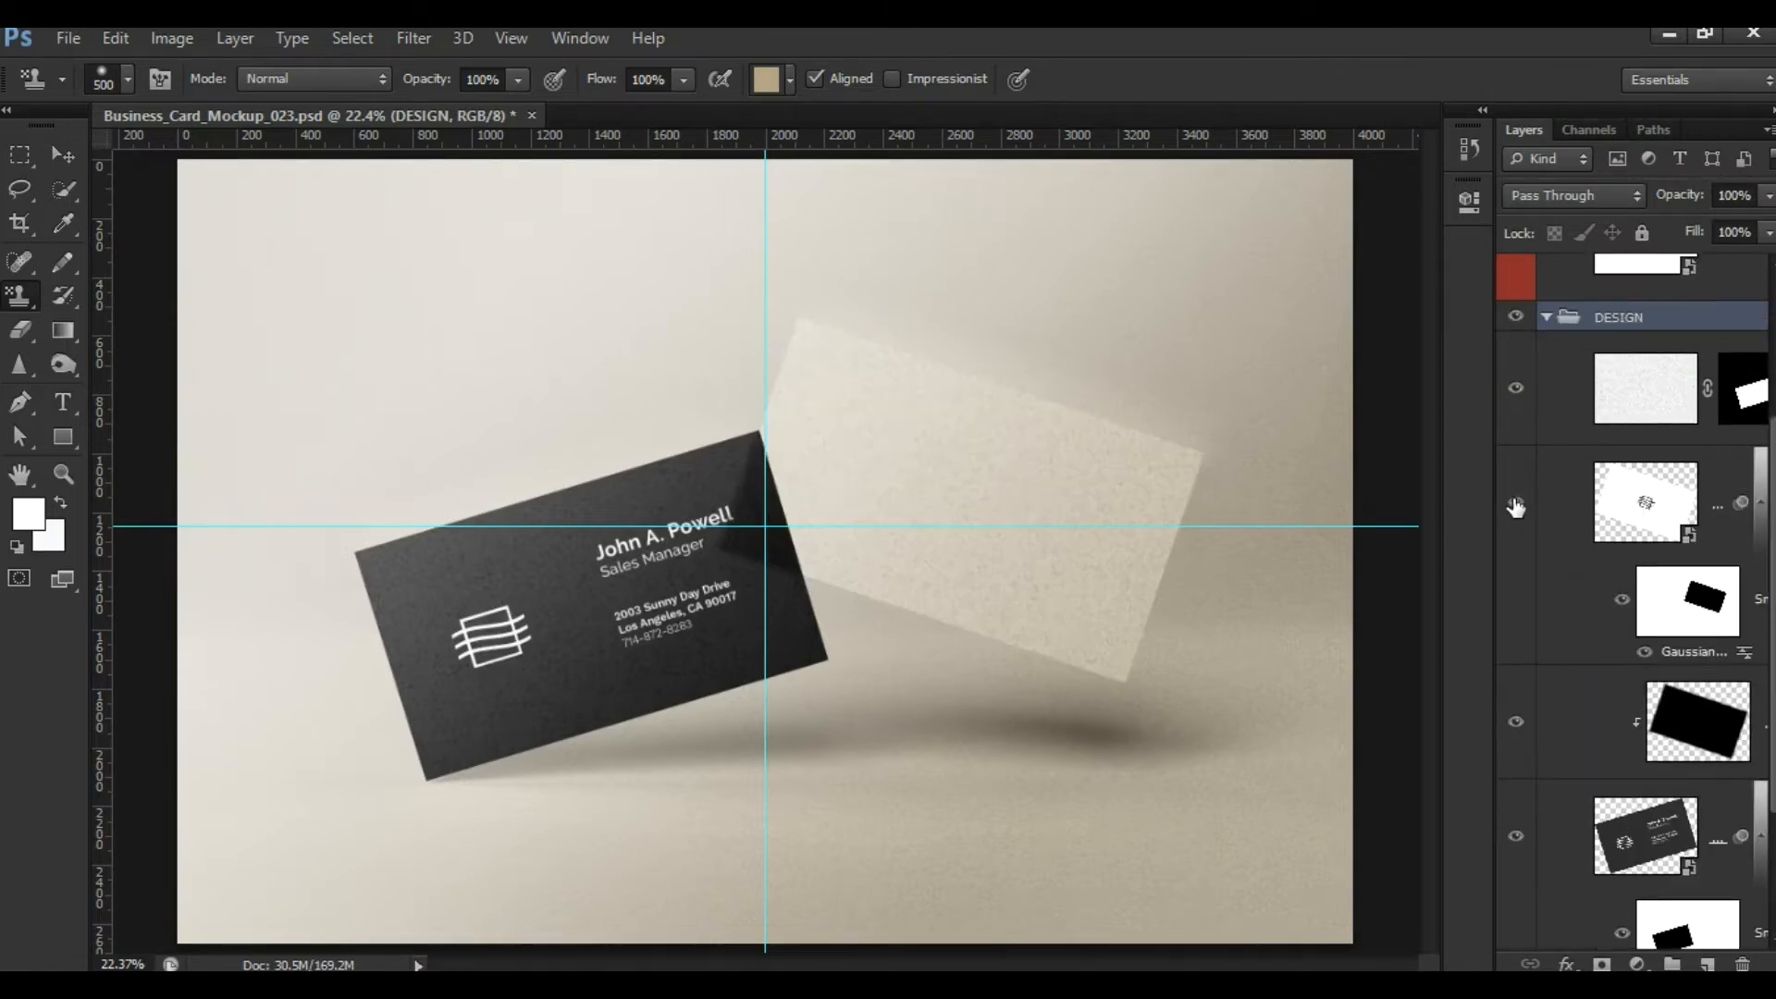
{"action": "left_click", "coordinate": [1514, 507]}
{"action": "left_click", "coordinate": [1515, 507]}
{"action": "left_click", "coordinate": [1515, 506]}
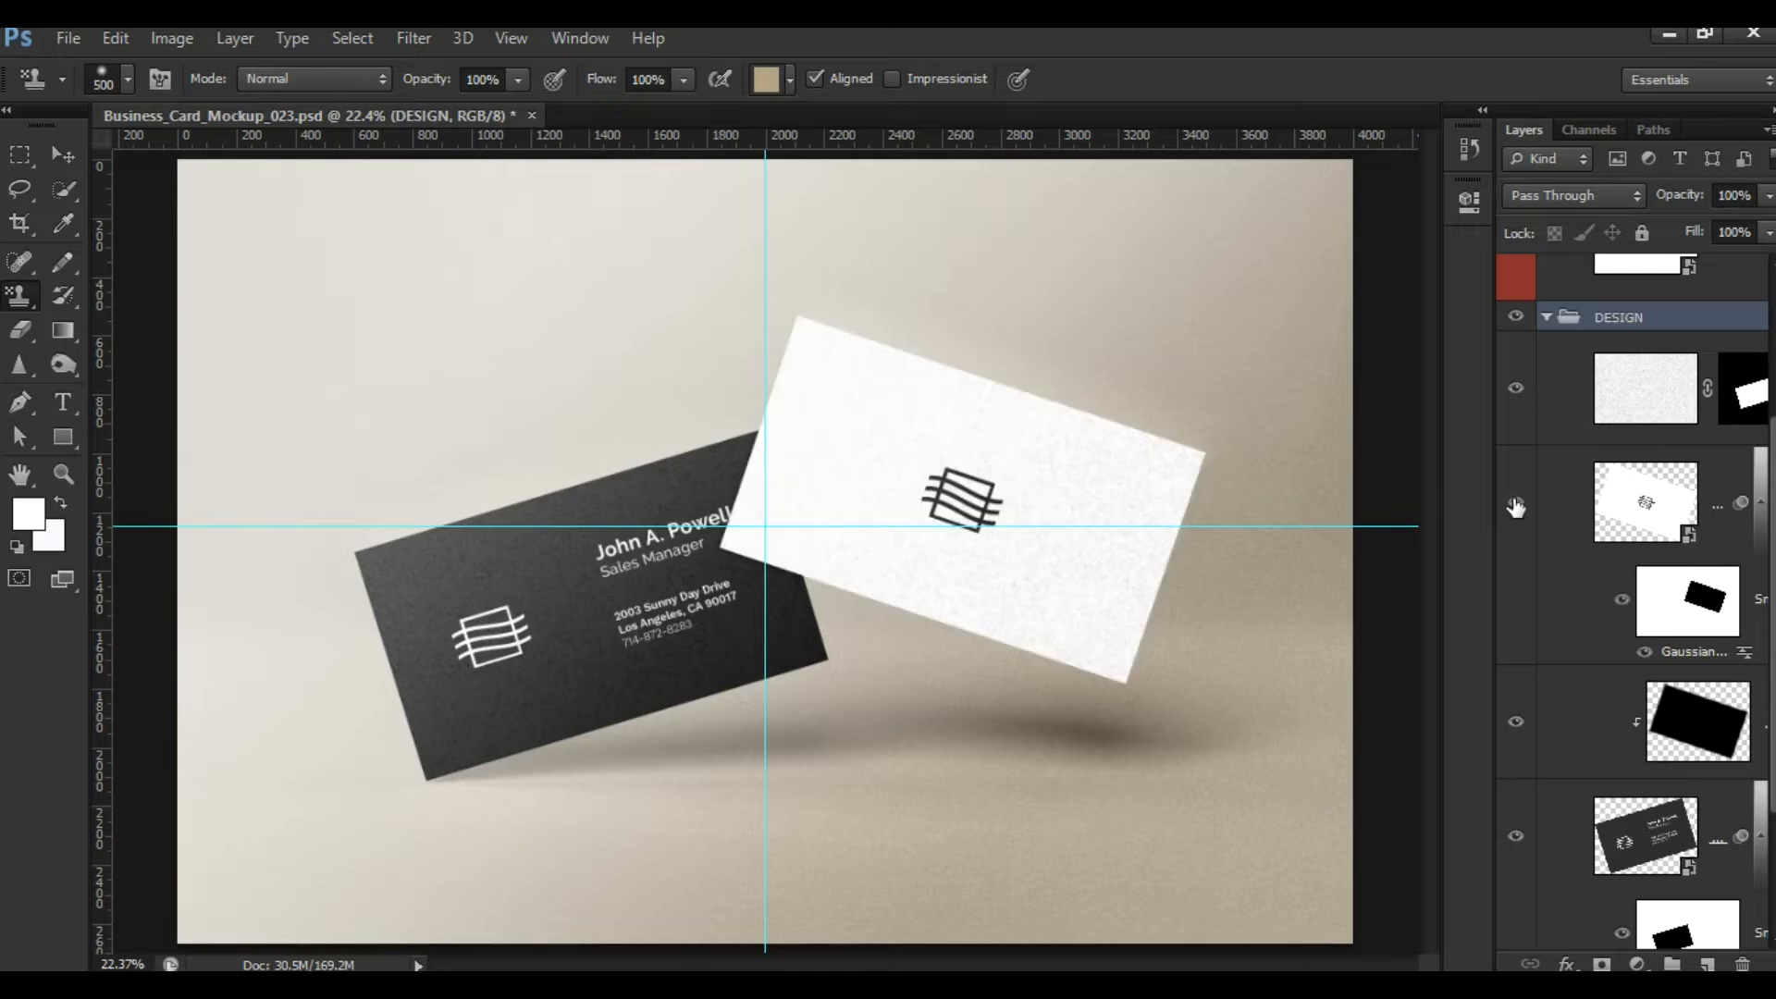
{"action": "scroll", "coordinate": [1515, 507], "scroll_direction": "up", "scroll_amount": 3}
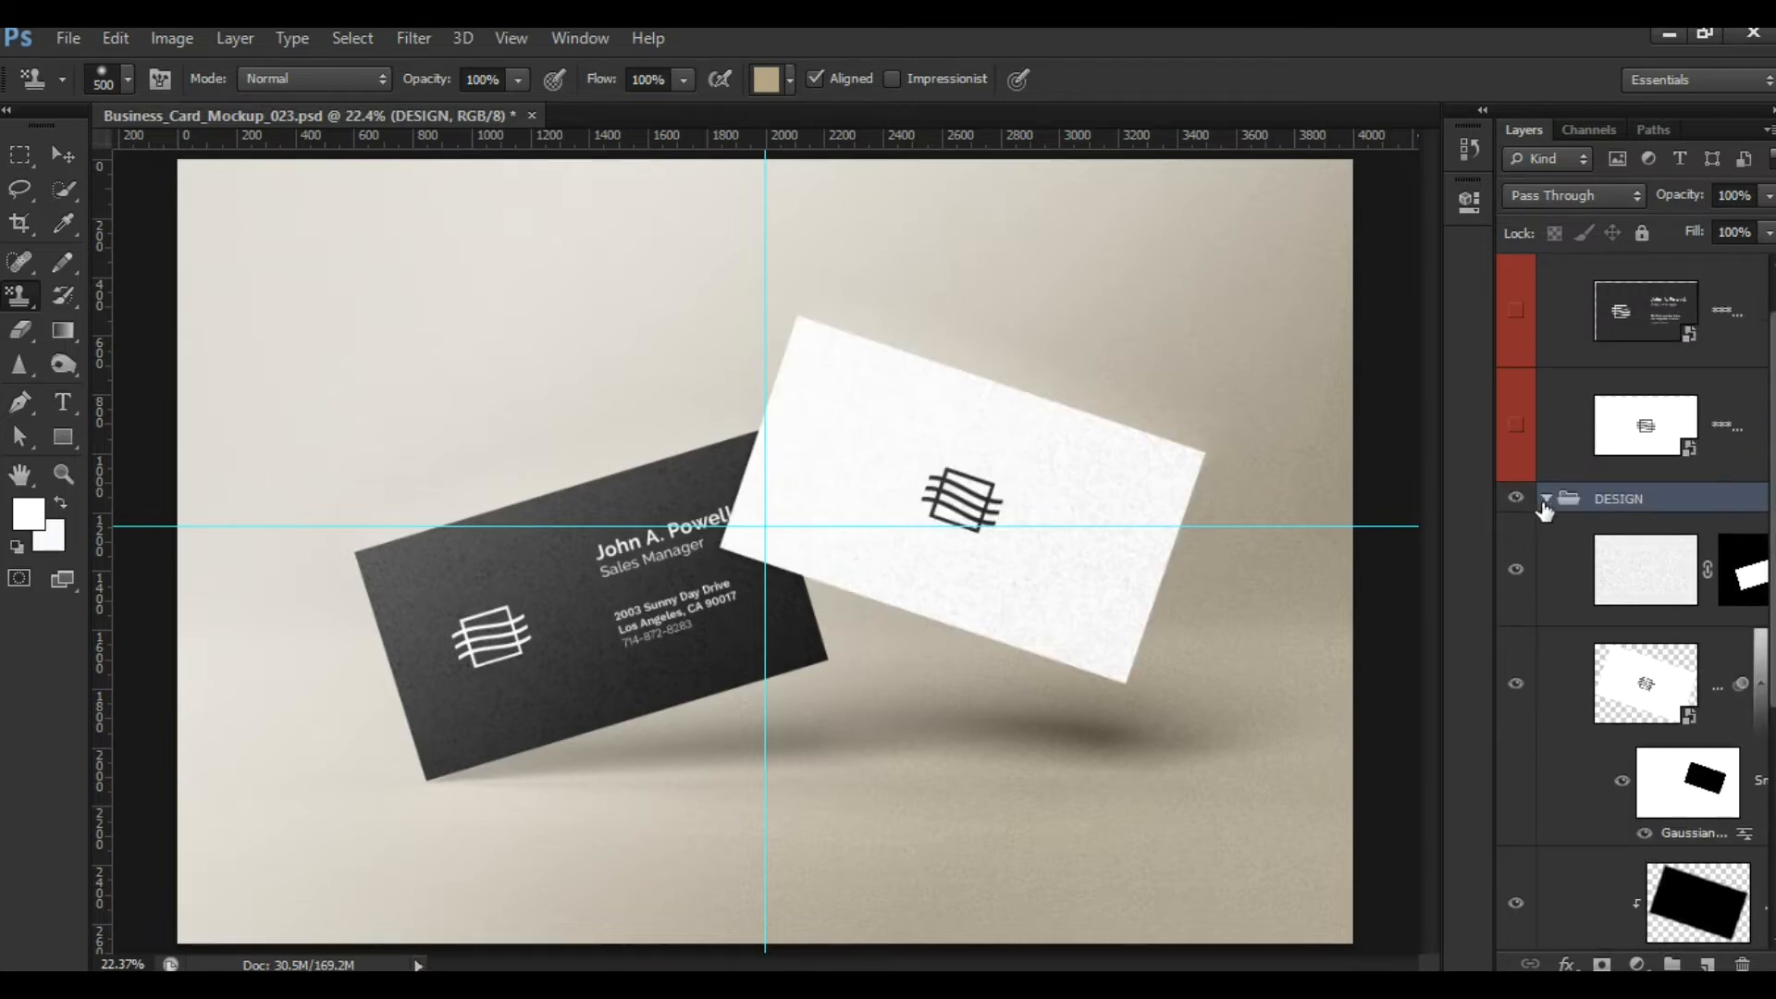
{"action": "left_click", "coordinate": [1544, 500]}
Compare the mockup with and without the ADJUSTMENTS group by switching its visibility off and on
{"action": "left_click", "coordinate": [1578, 272]}
{"action": "left_click", "coordinate": [1517, 270]}
{"action": "left_click", "coordinate": [1516, 270]}
{"action": "left_click", "coordinate": [1516, 270]}
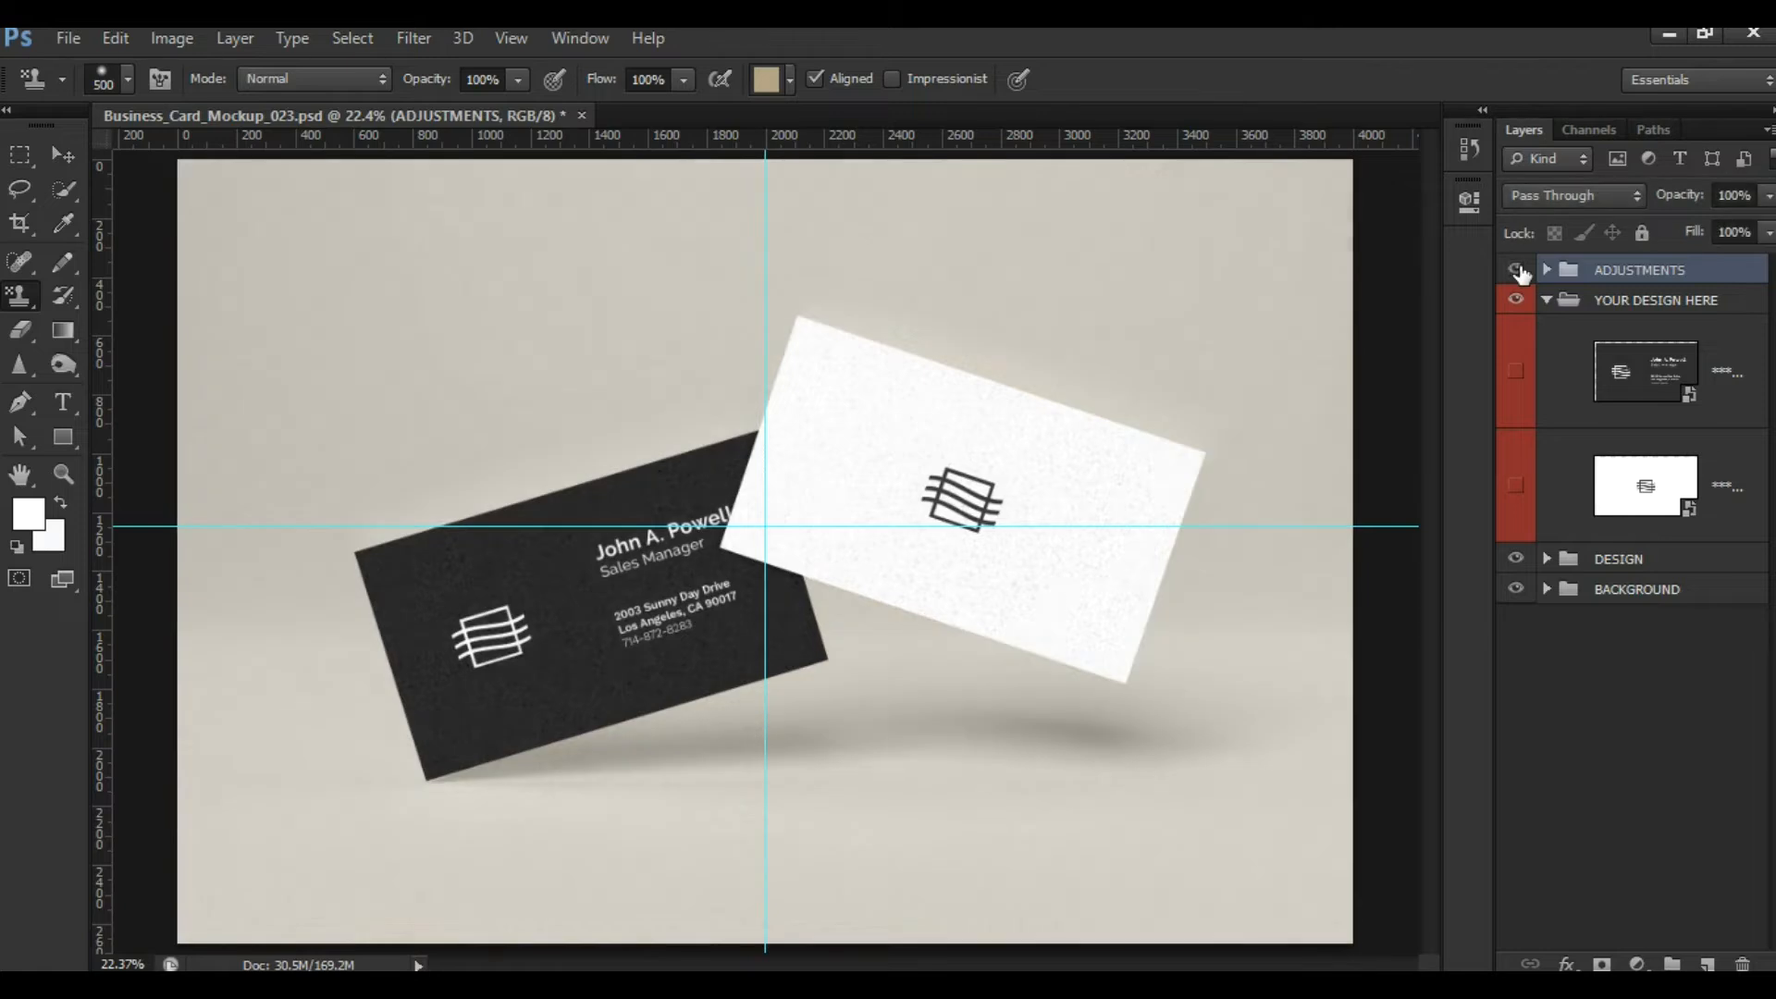
{"action": "left_click", "coordinate": [1516, 270]}
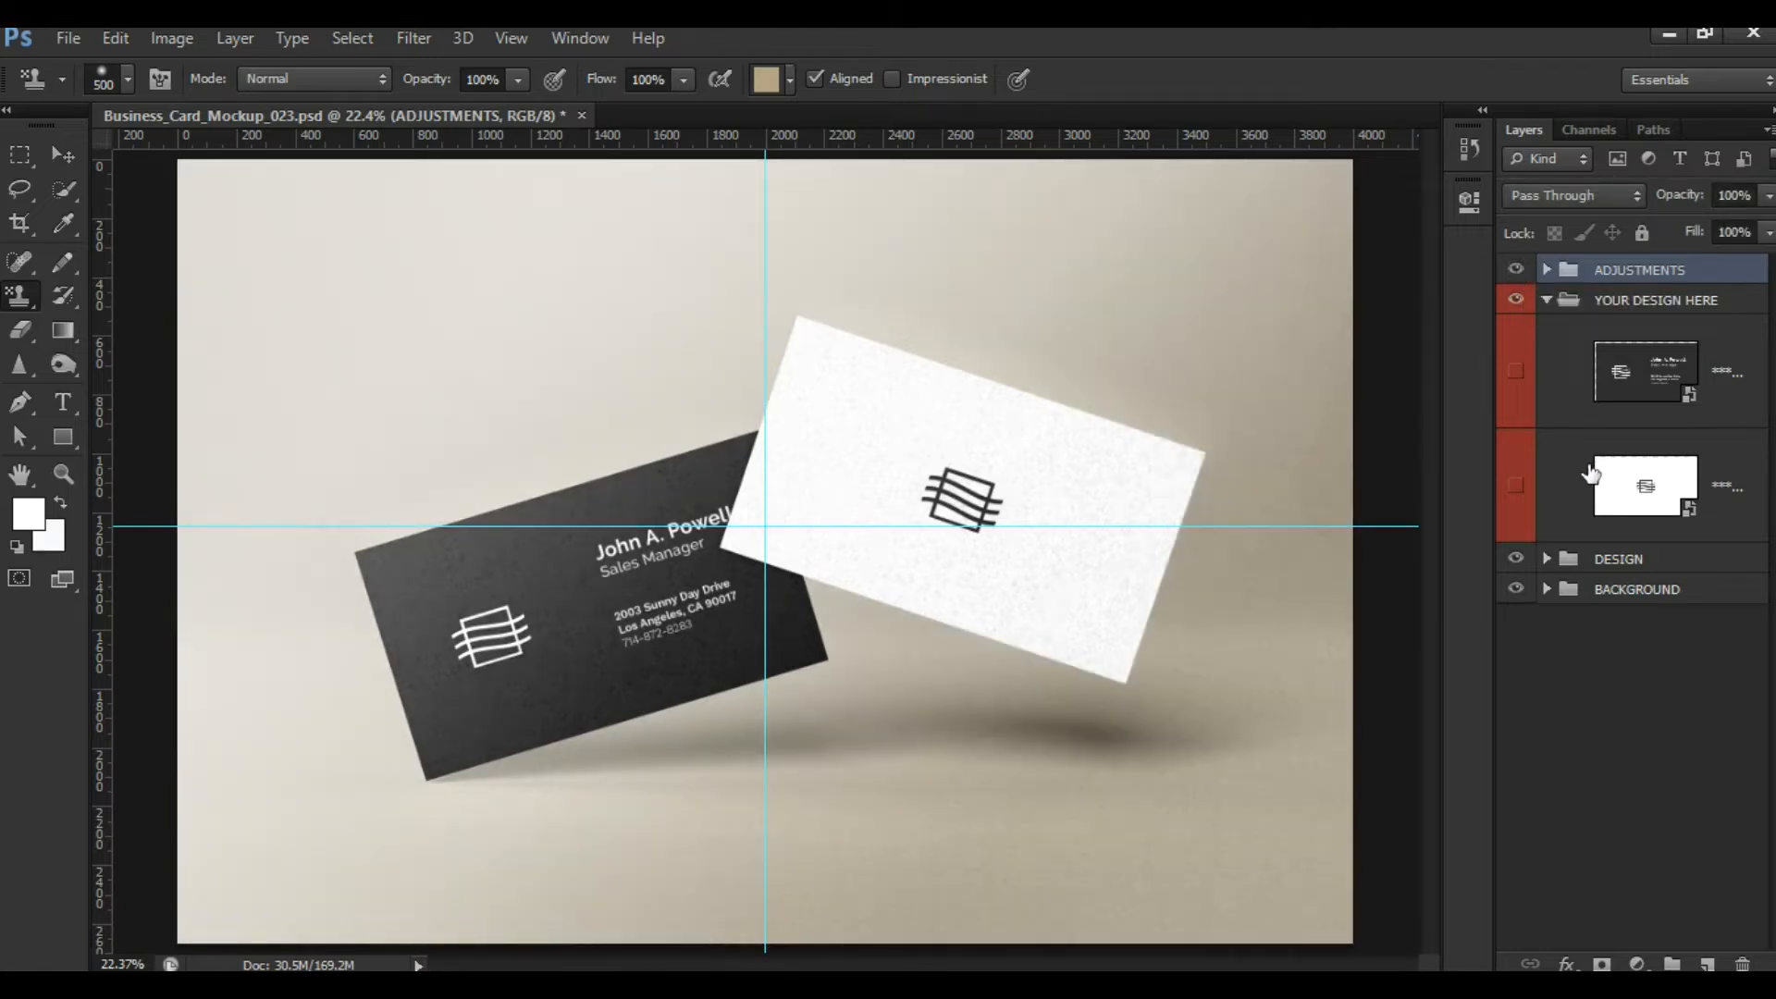
Open the contents of the CARD FRONT smart object and check its FRONT layer by hiding and showing it
{"action": "double_click", "coordinate": [1690, 398]}
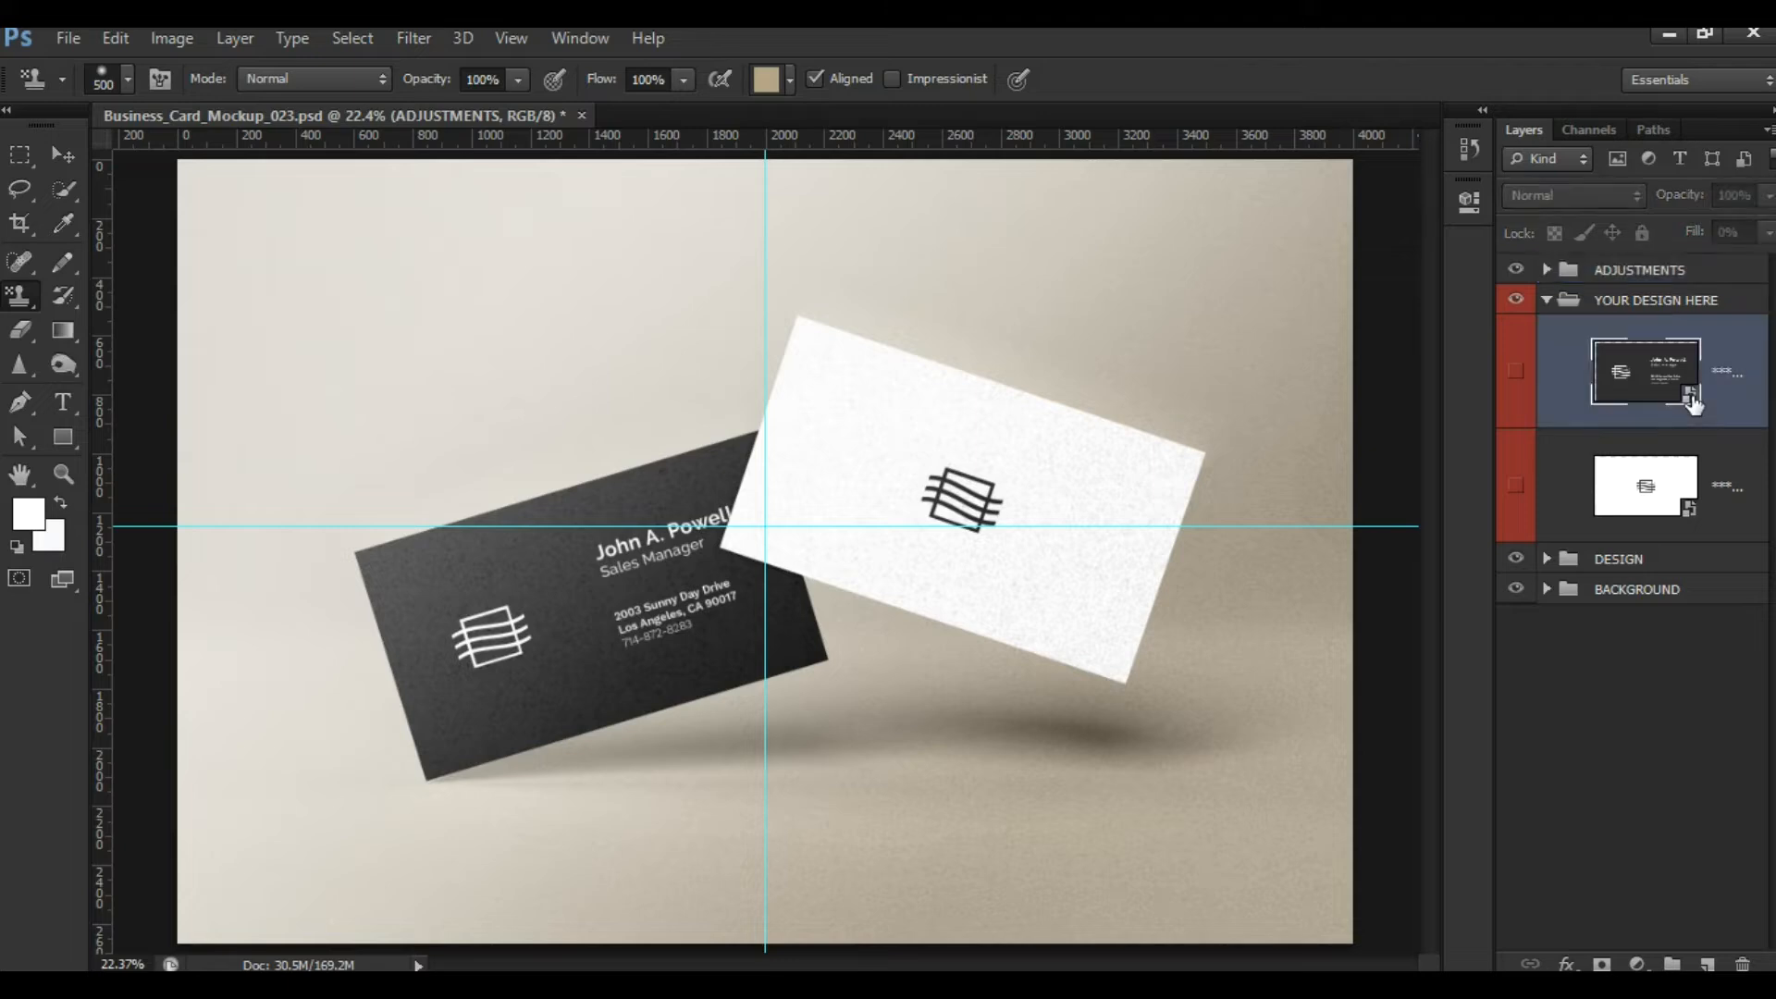
{"action": "left_click", "coordinate": [977, 537]}
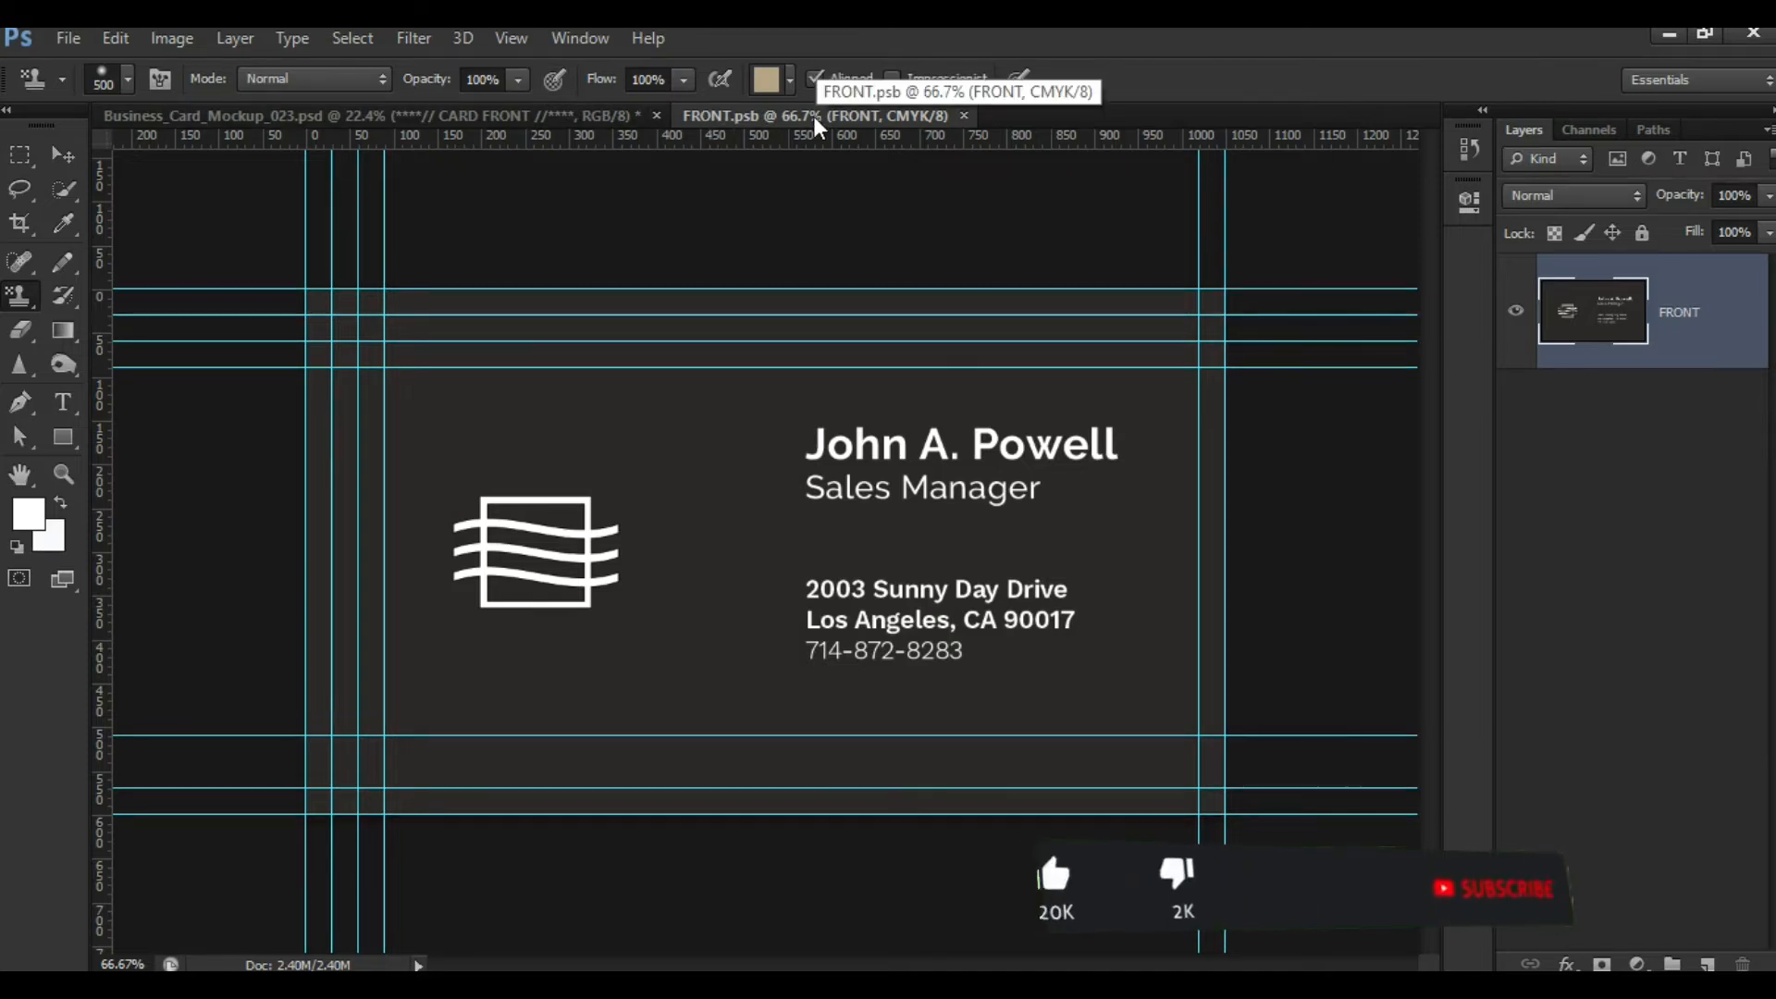
{"action": "left_click", "coordinate": [563, 111]}
{"action": "left_click", "coordinate": [714, 118]}
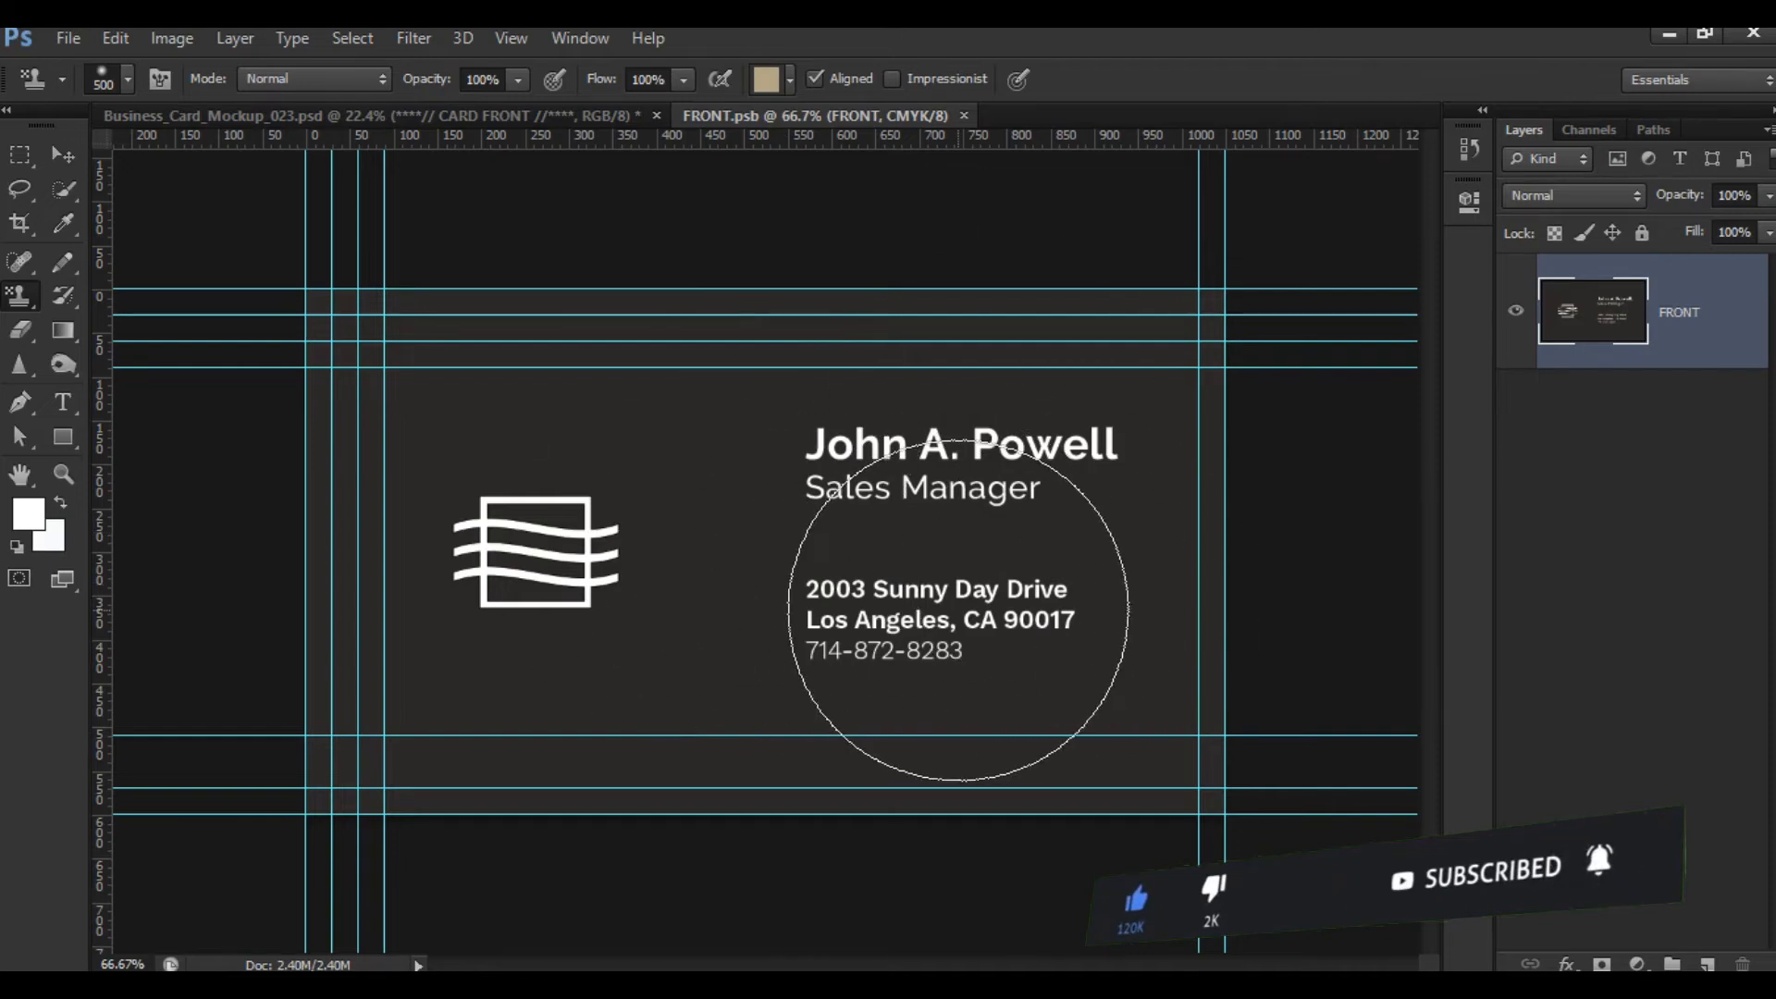
{"action": "left_click", "coordinate": [1513, 315]}
{"action": "left_click", "coordinate": [1513, 314]}
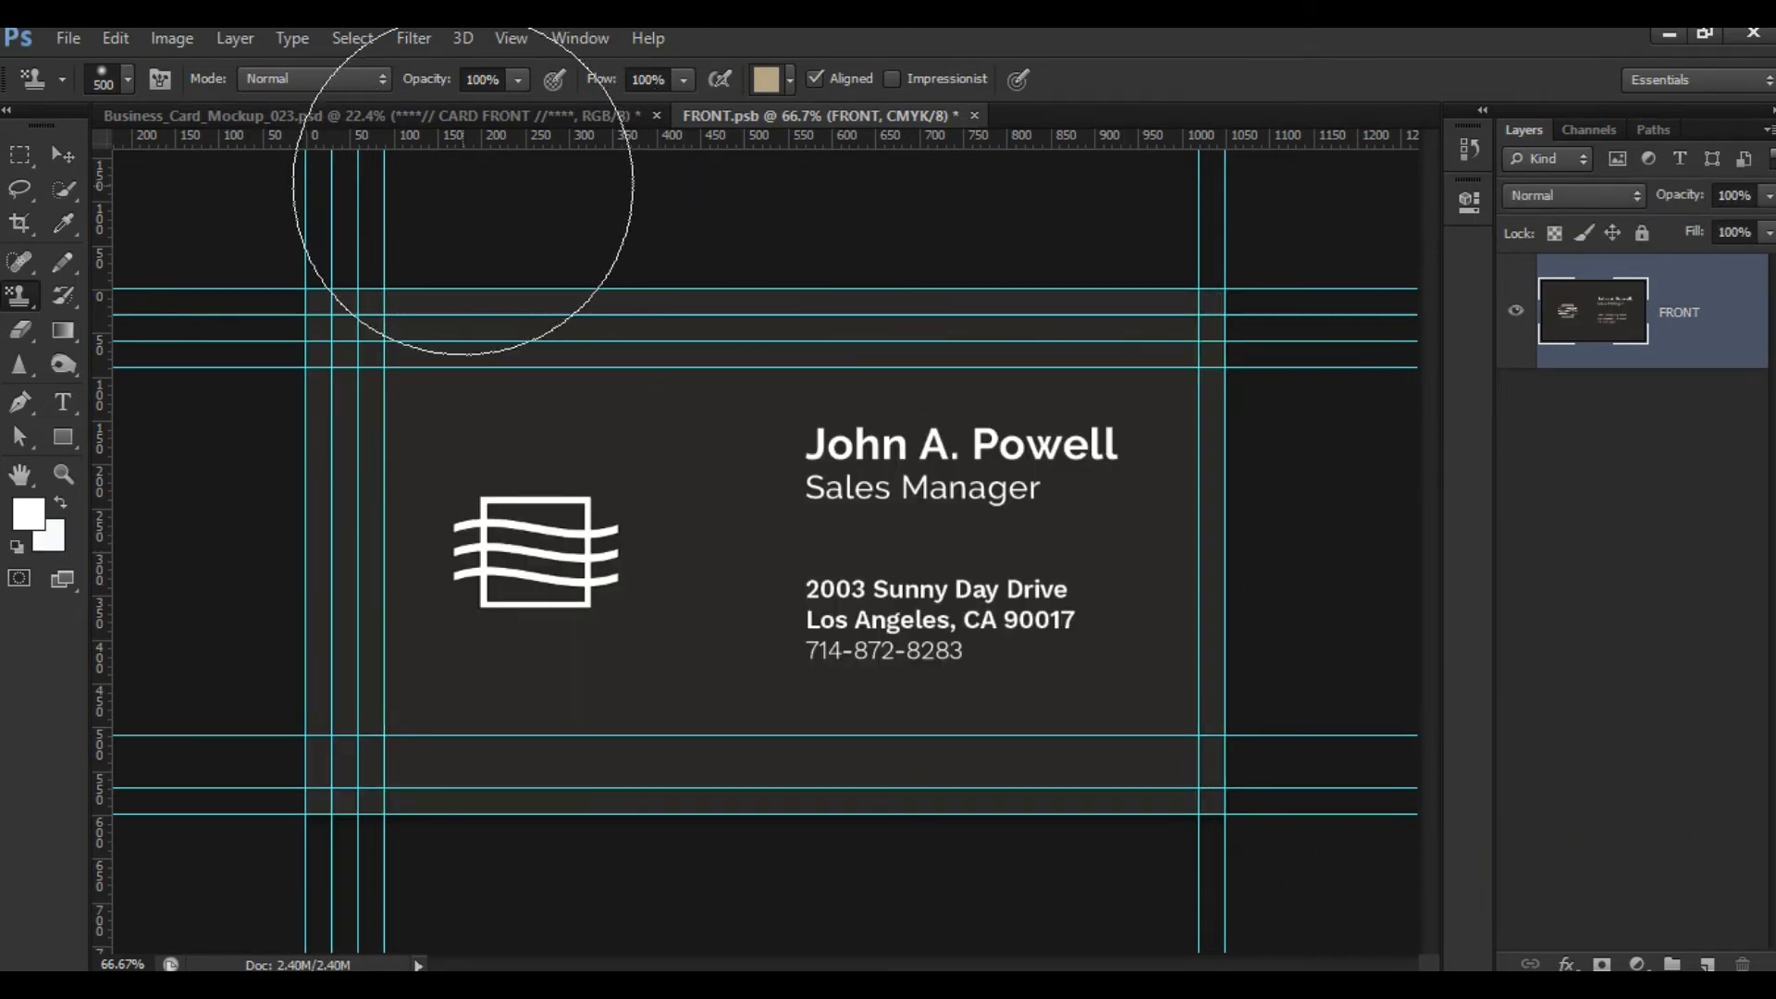
Place business card-02.jpg from the Desktop into FRONT.psb, scaled to about 93.5% so it covers the card's full width
{"action": "left_click", "coordinate": [68, 38]}
{"action": "left_click", "coordinate": [83, 464]}
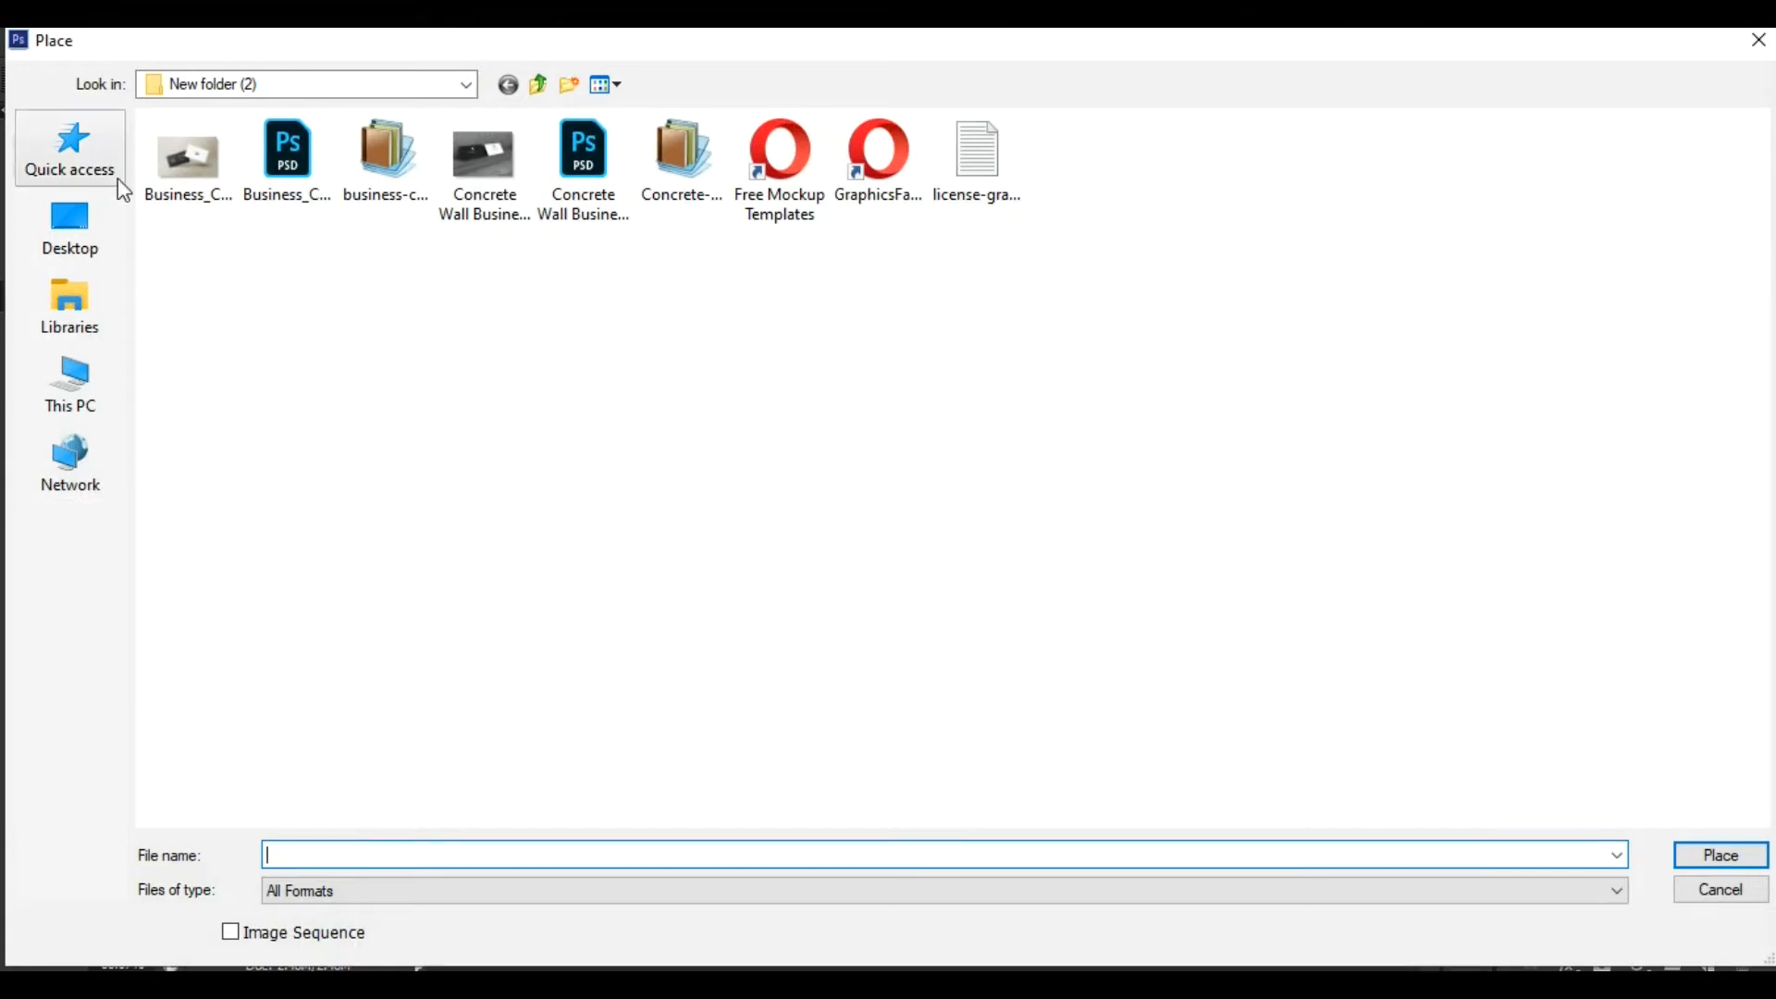
{"action": "left_click", "coordinate": [258, 85]}
{"action": "left_click", "coordinate": [238, 304]}
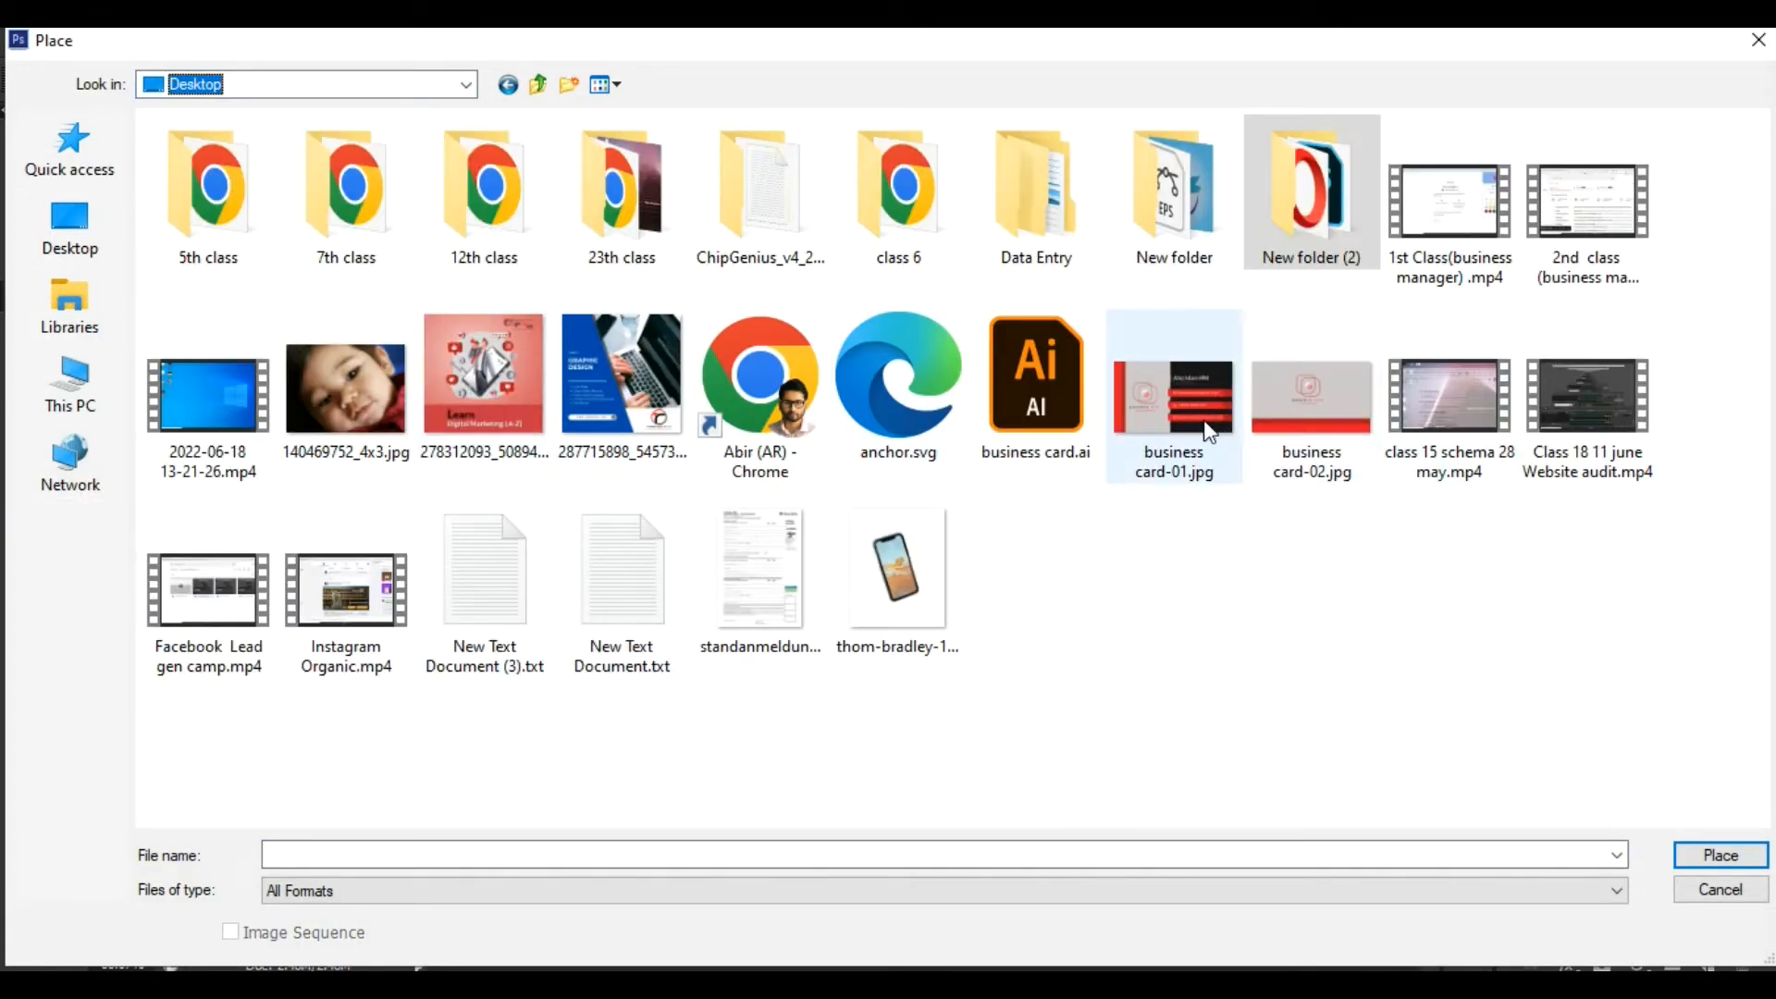
{"action": "left_click", "coordinate": [1311, 421]}
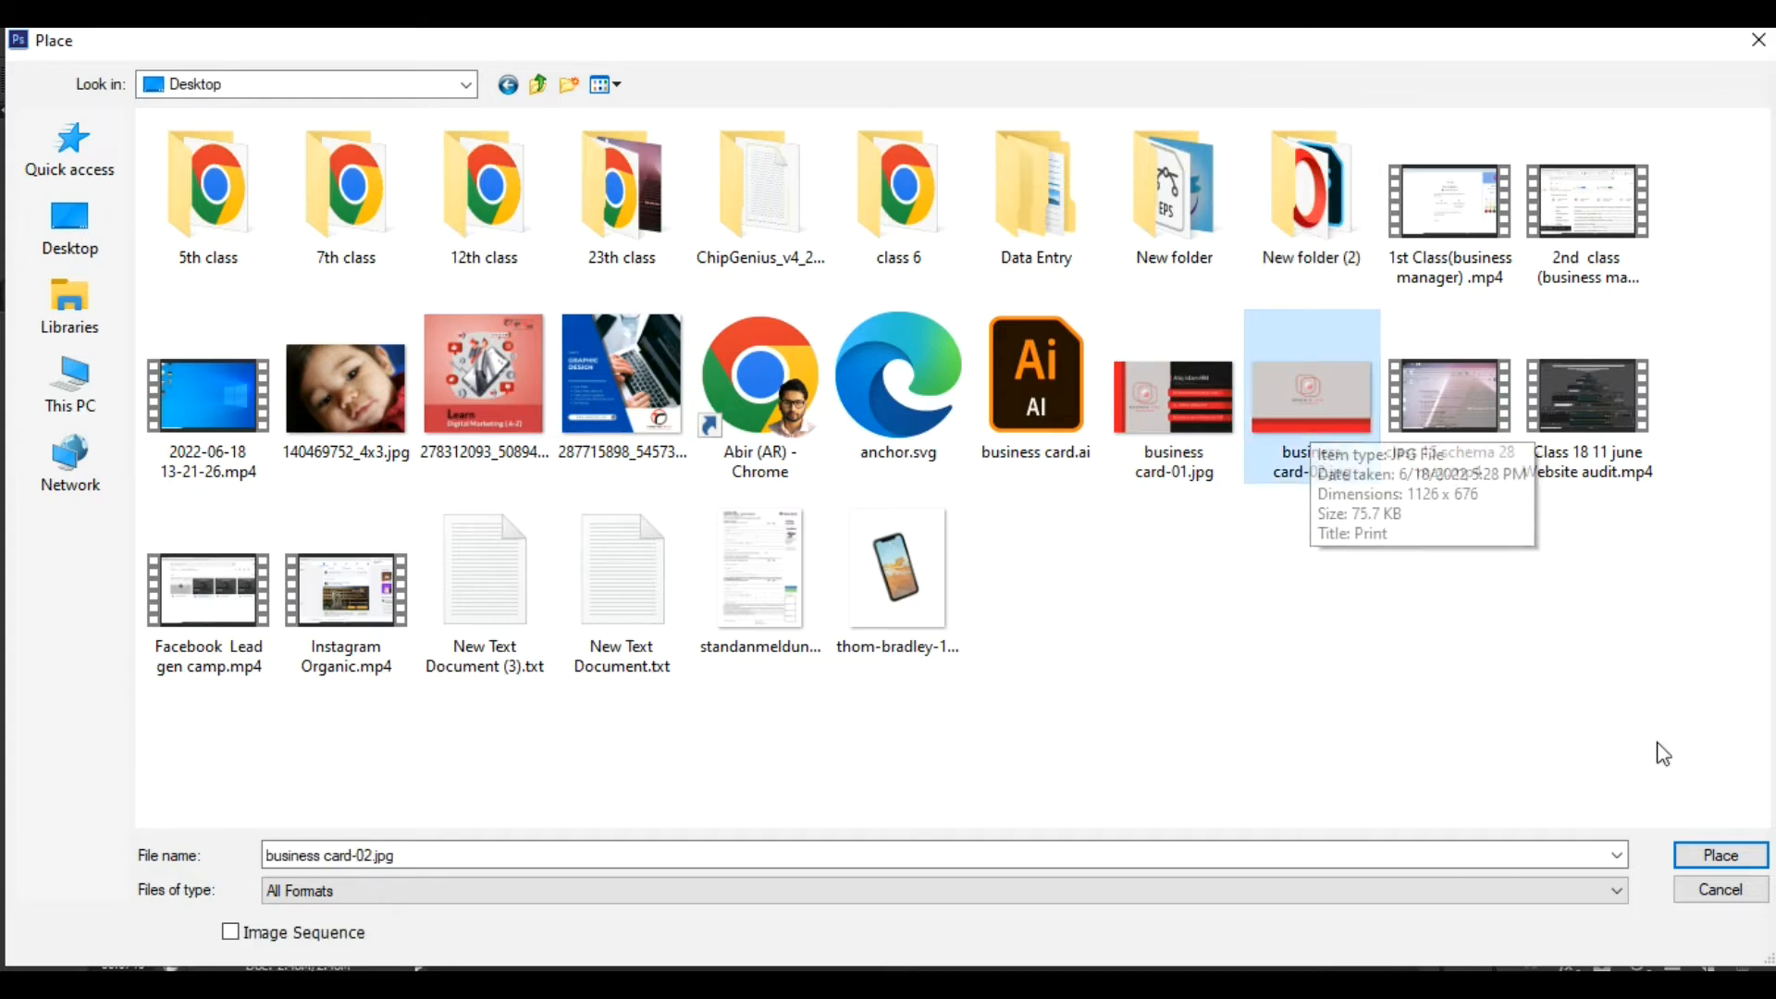
{"action": "left_click", "coordinate": [1720, 858]}
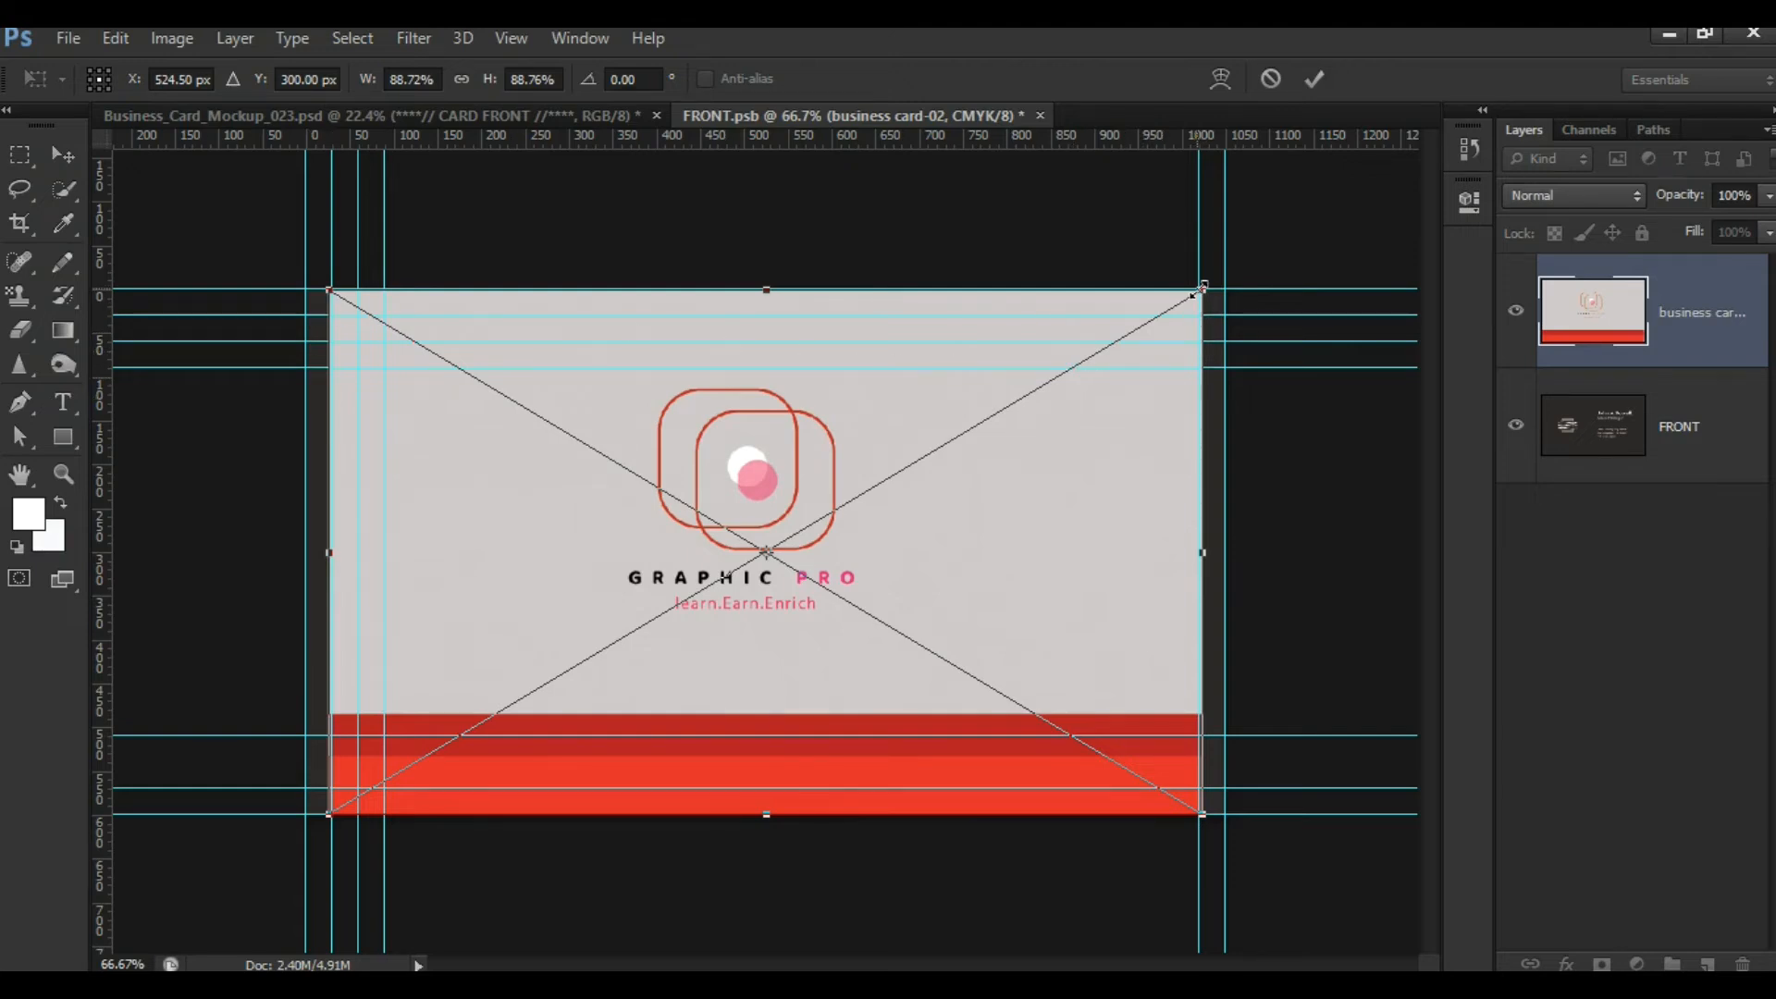
{"action": "left_click_drag", "start_coordinate": [1200, 290], "coordinate": [1226, 275]}
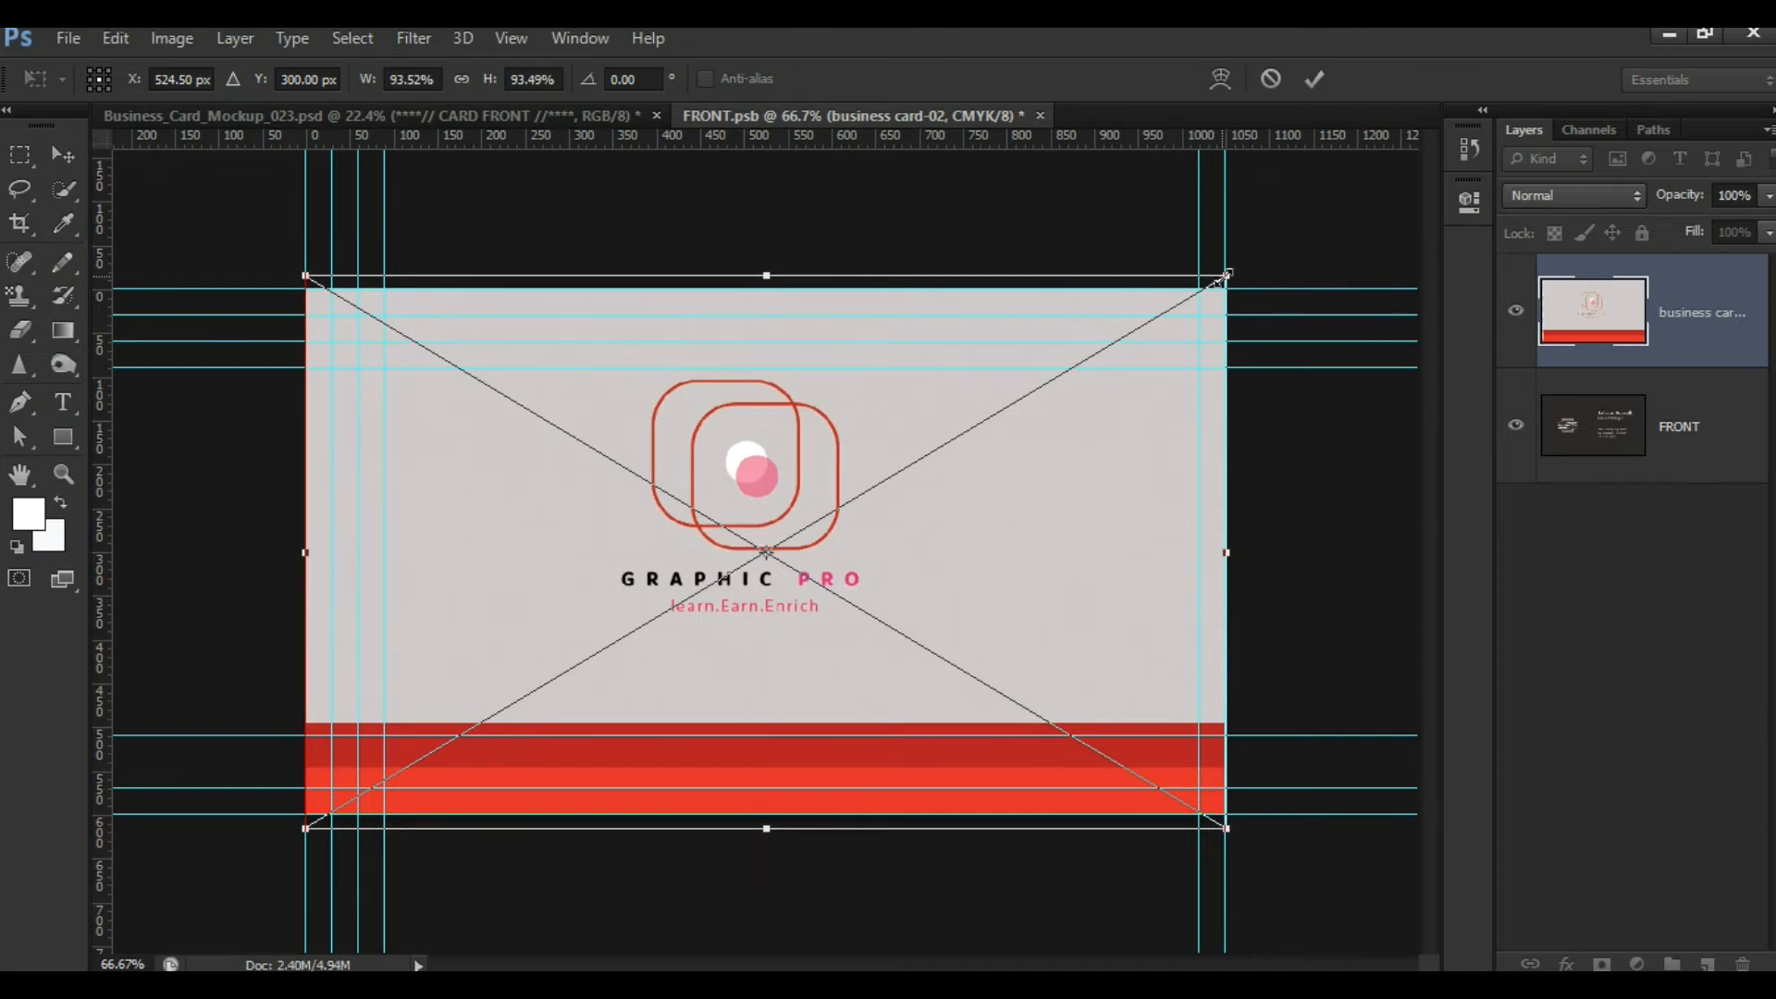
{"action": "left_click", "coordinate": [1324, 79]}
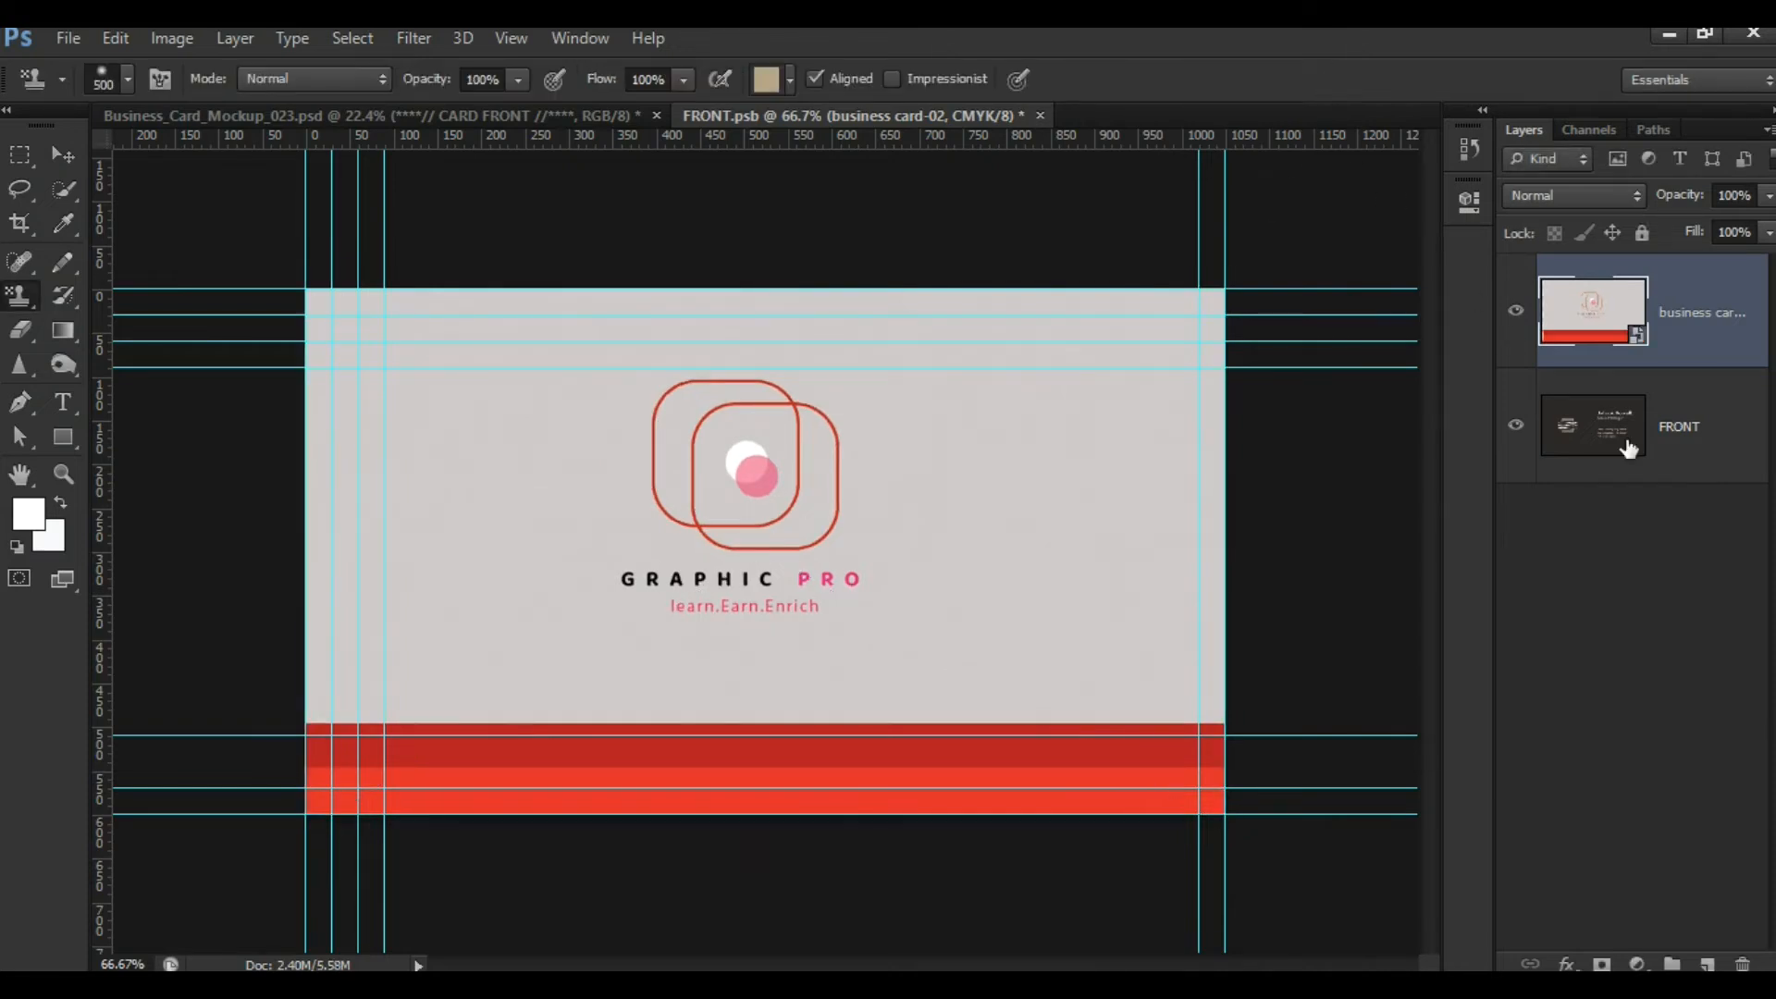
Hide the original FRONT layer and save FRONT.psb to update the card in the Business_Card_Mockup_023.psd document
{"action": "left_click", "coordinate": [1696, 463]}
{"action": "left_click", "coordinate": [1516, 427]}
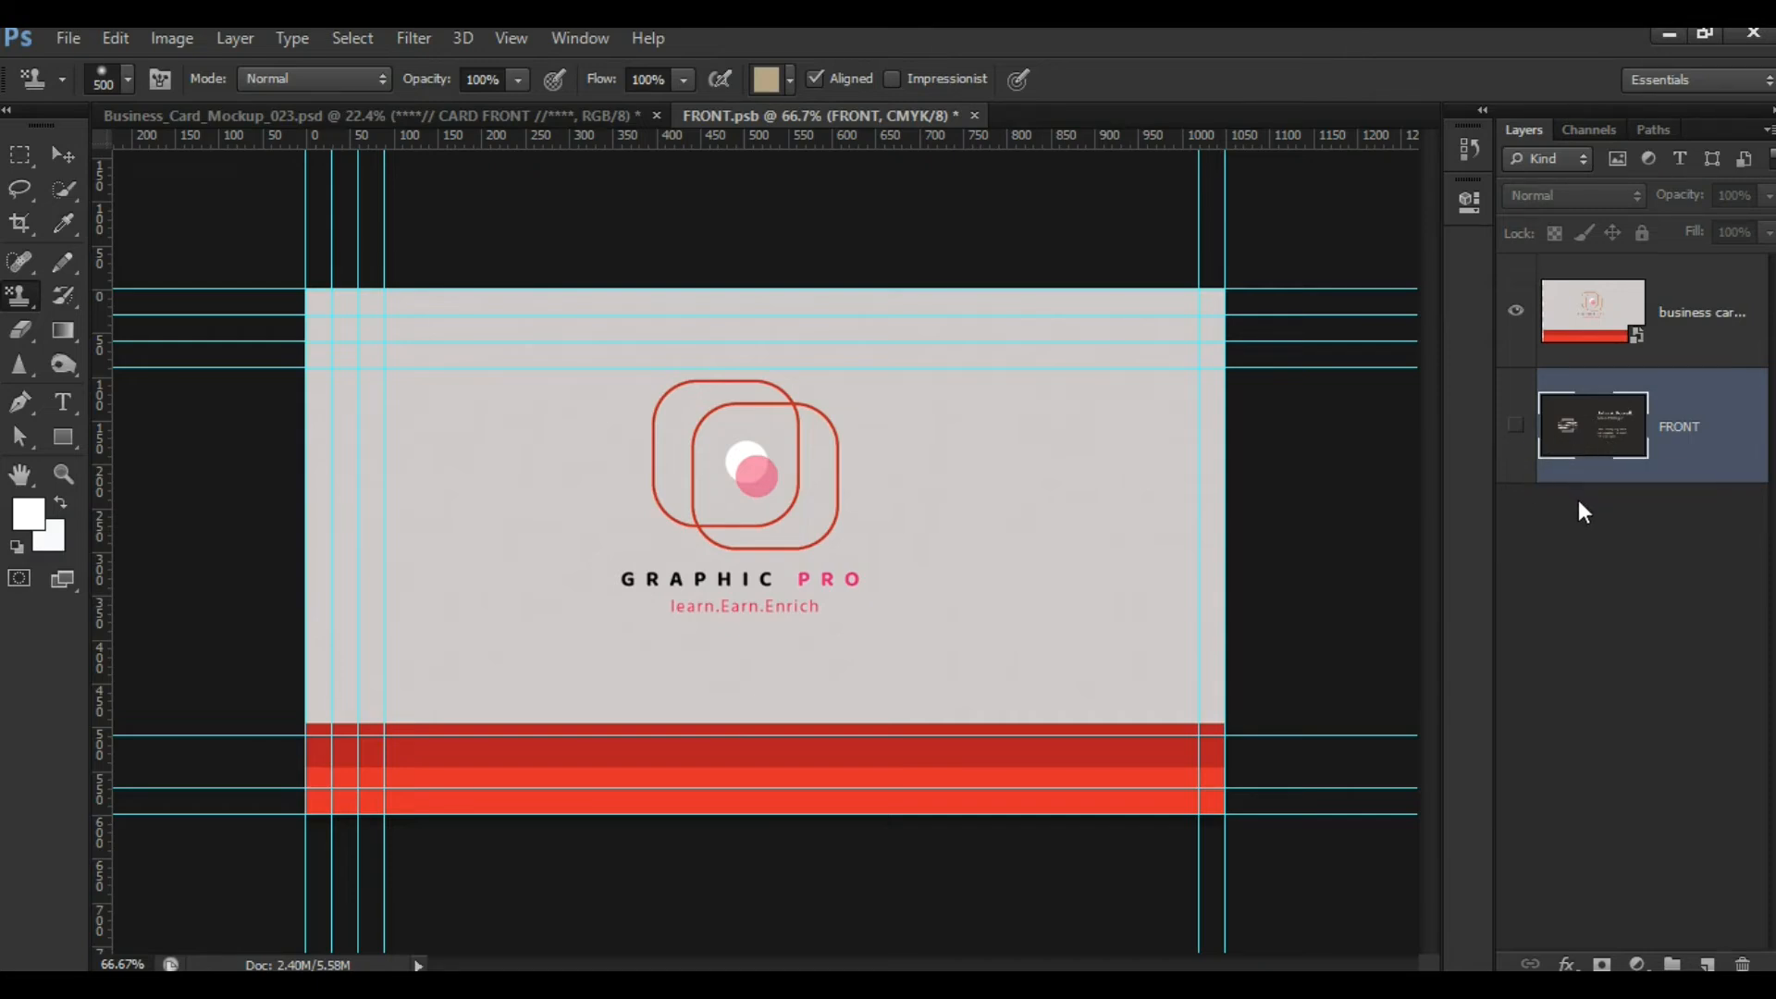
{"action": "key", "text": "ctrl+s"}
{"action": "left_click", "coordinate": [386, 114]}
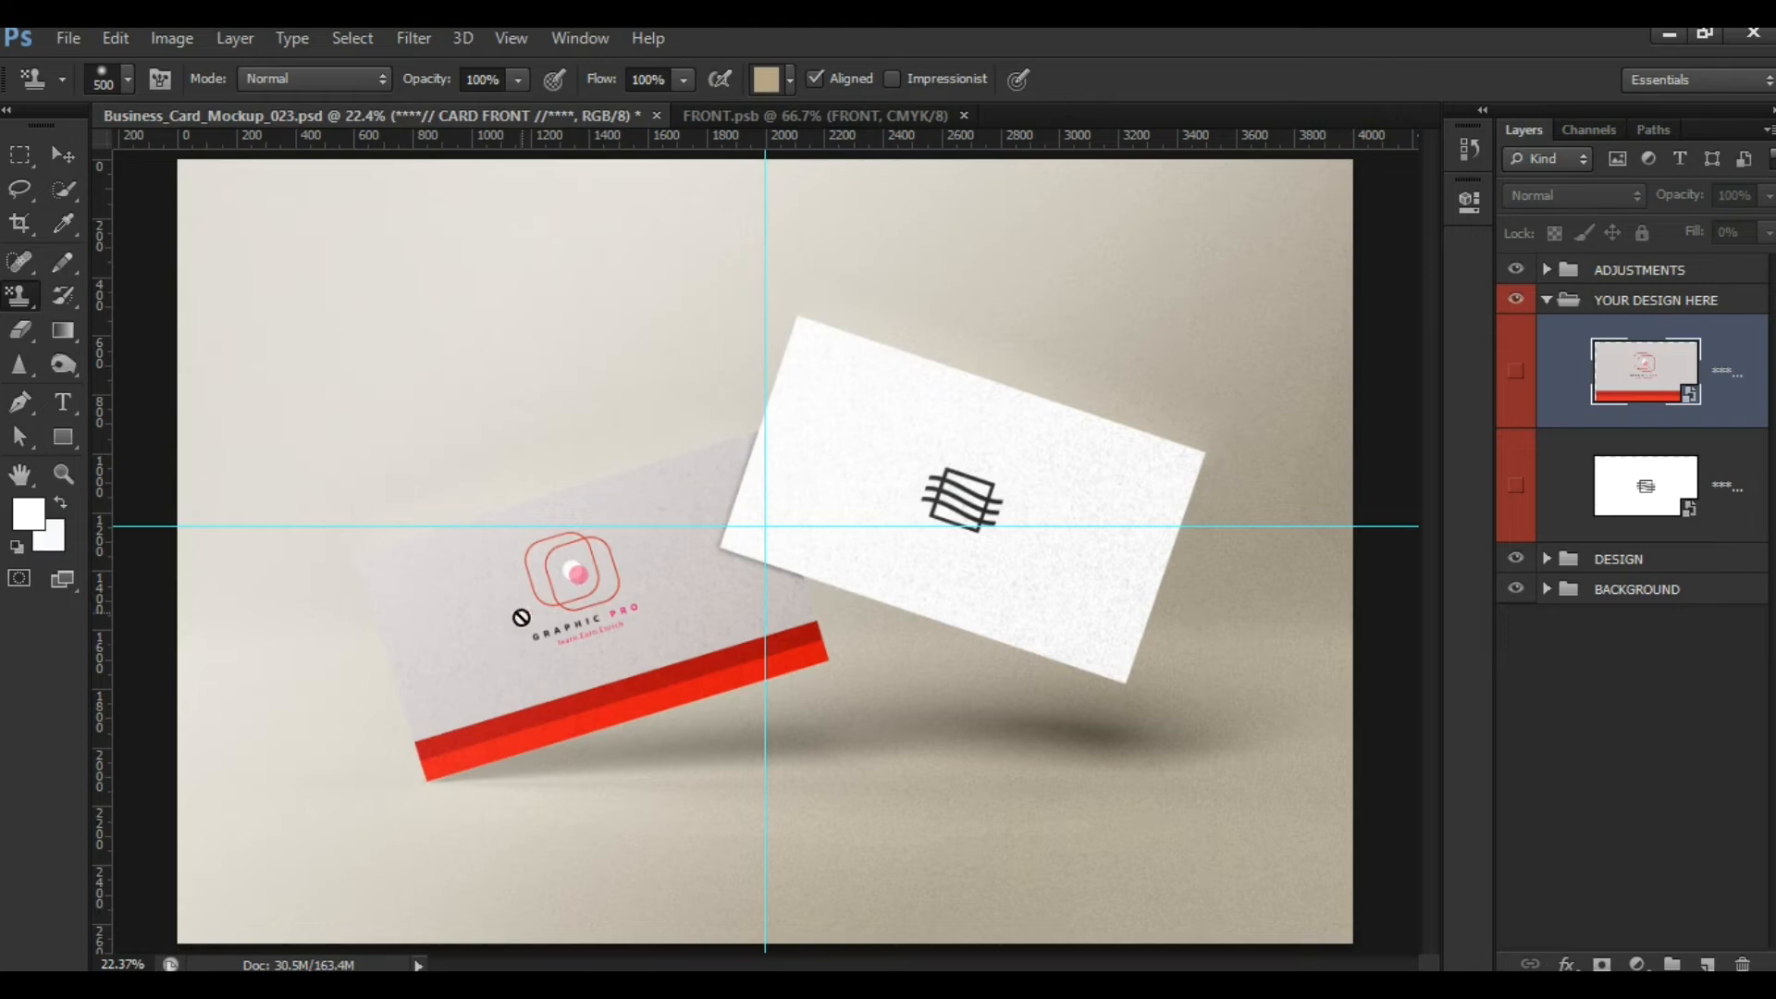
Open the contents of the CARD BACK smart object, discarding the embedded color profile
{"action": "key", "text": "ctrl+minus"}
{"action": "key", "text": "ctrl+plus"}
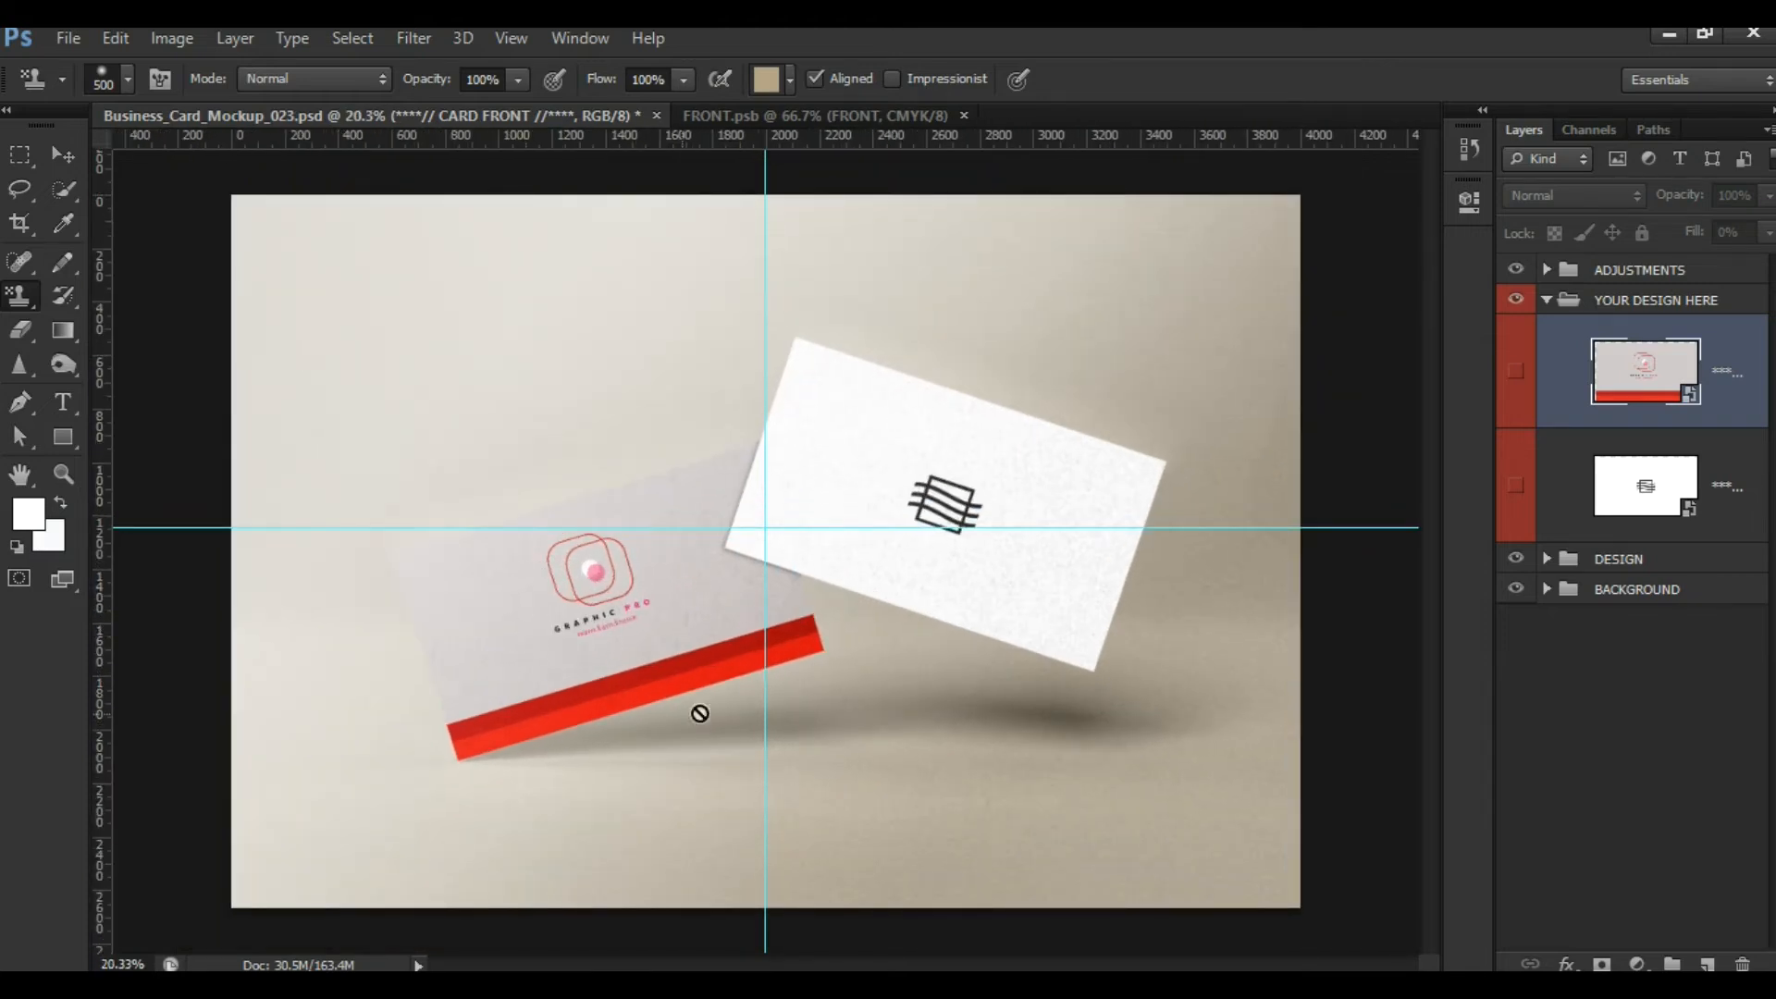
{"action": "left_click", "coordinate": [1645, 493]}
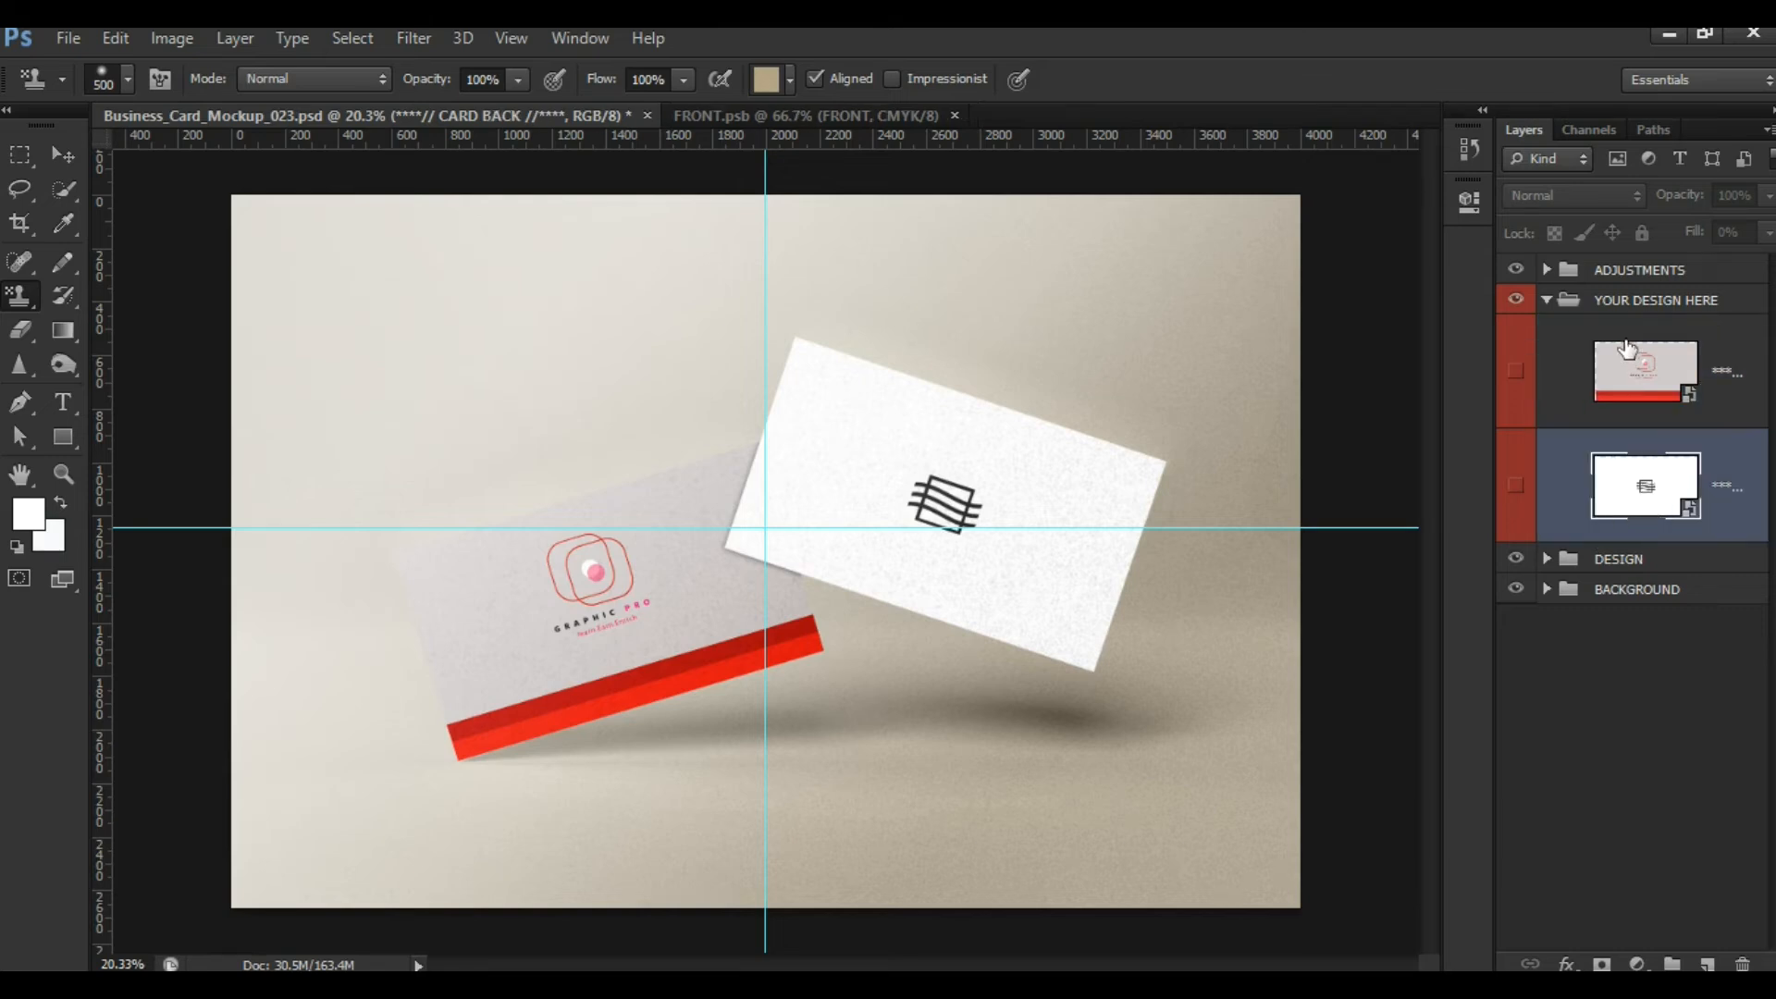
{"action": "double_click", "coordinate": [1692, 514]}
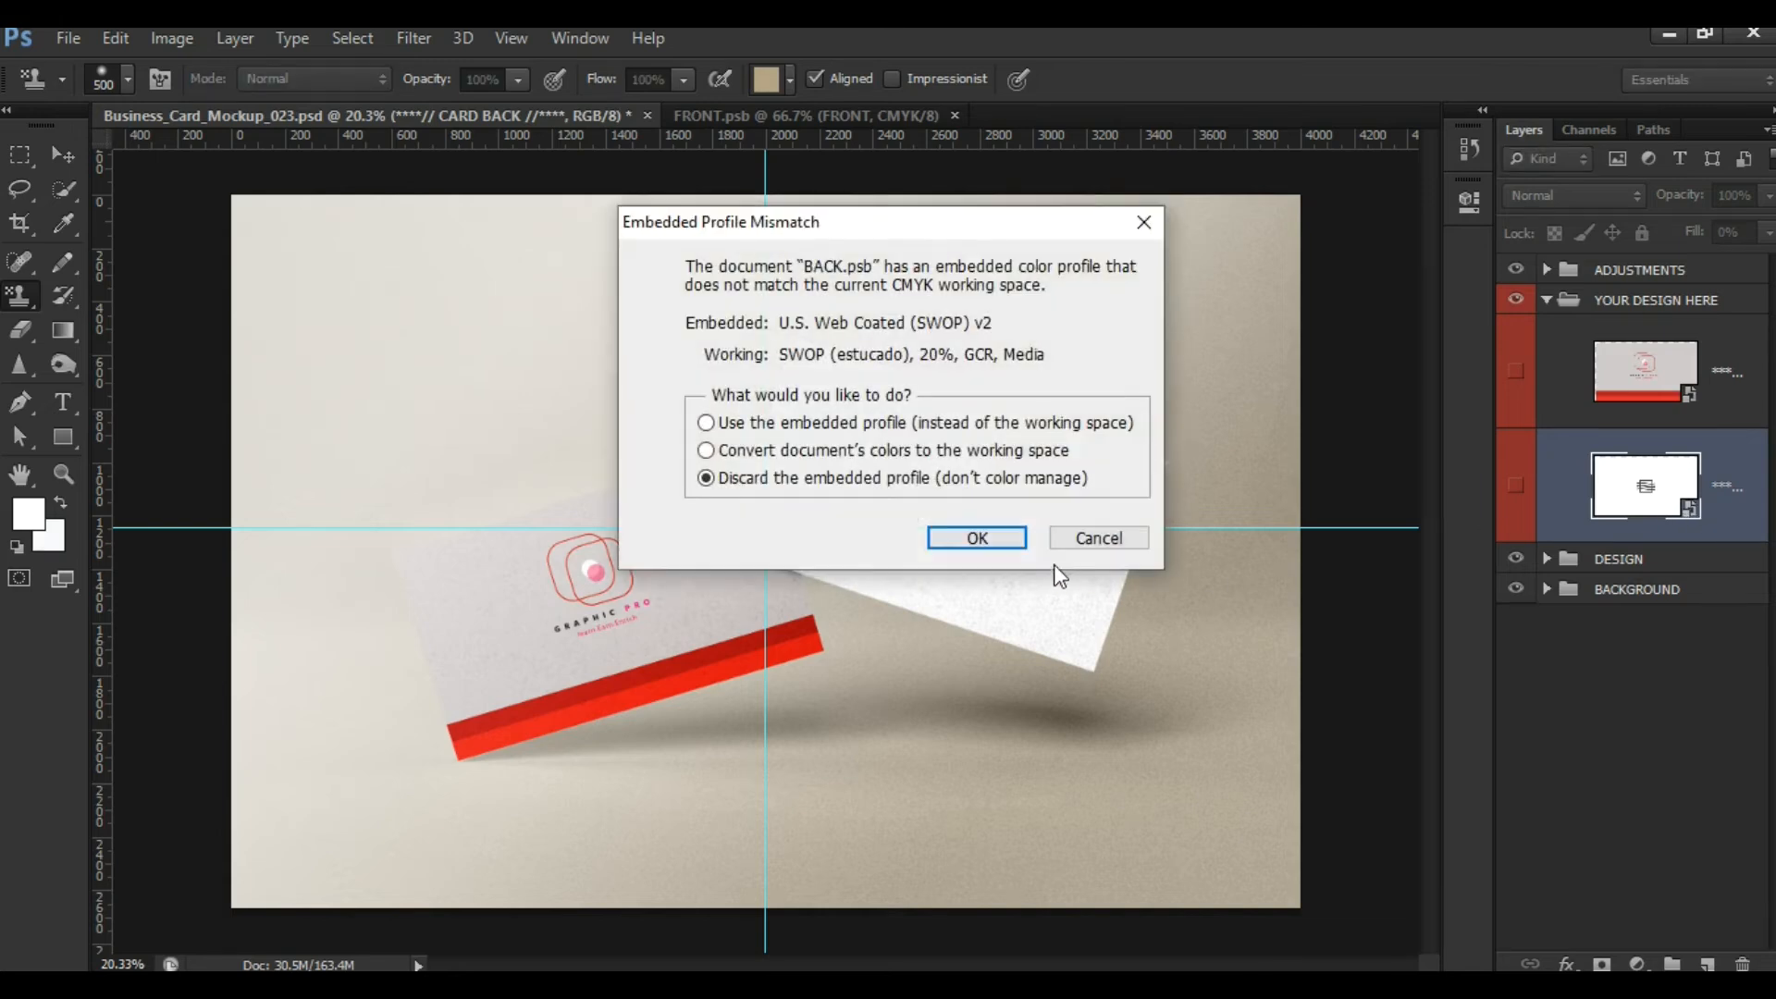
{"action": "left_click", "coordinate": [975, 537]}
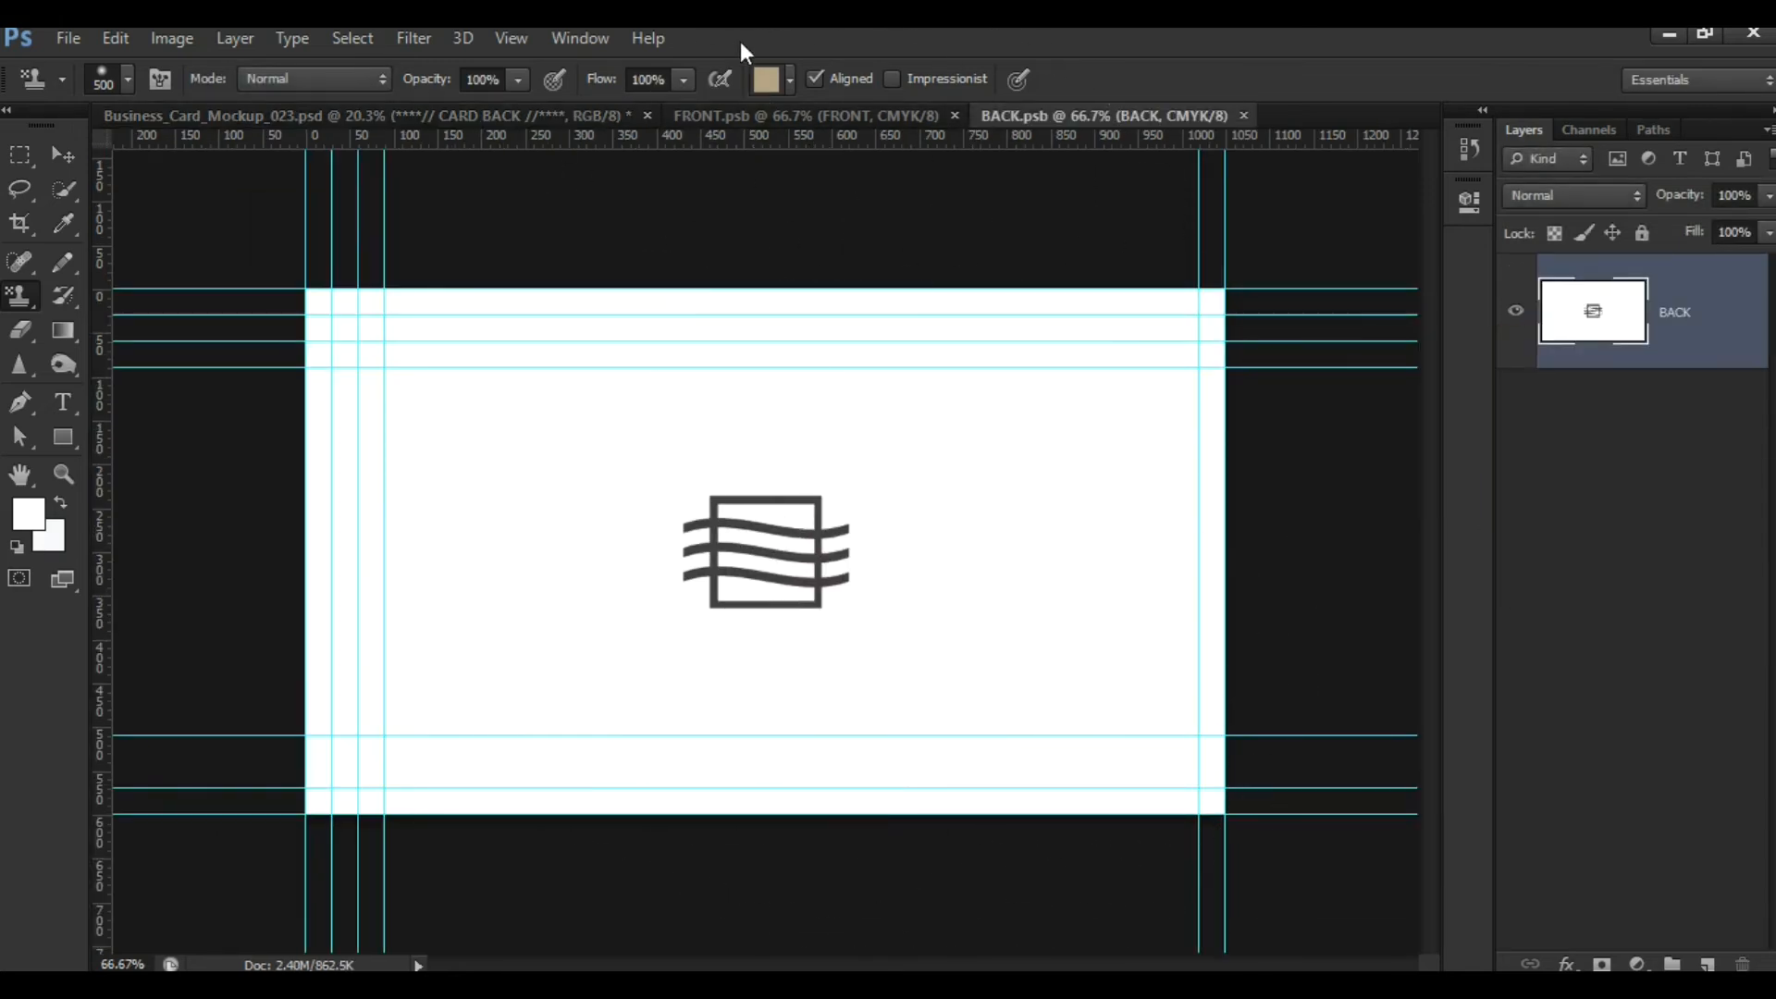
Compare the mockup document with the FRONT.psb and BACK.psb contents, ending on BACK.psb
{"action": "left_click", "coordinate": [566, 118]}
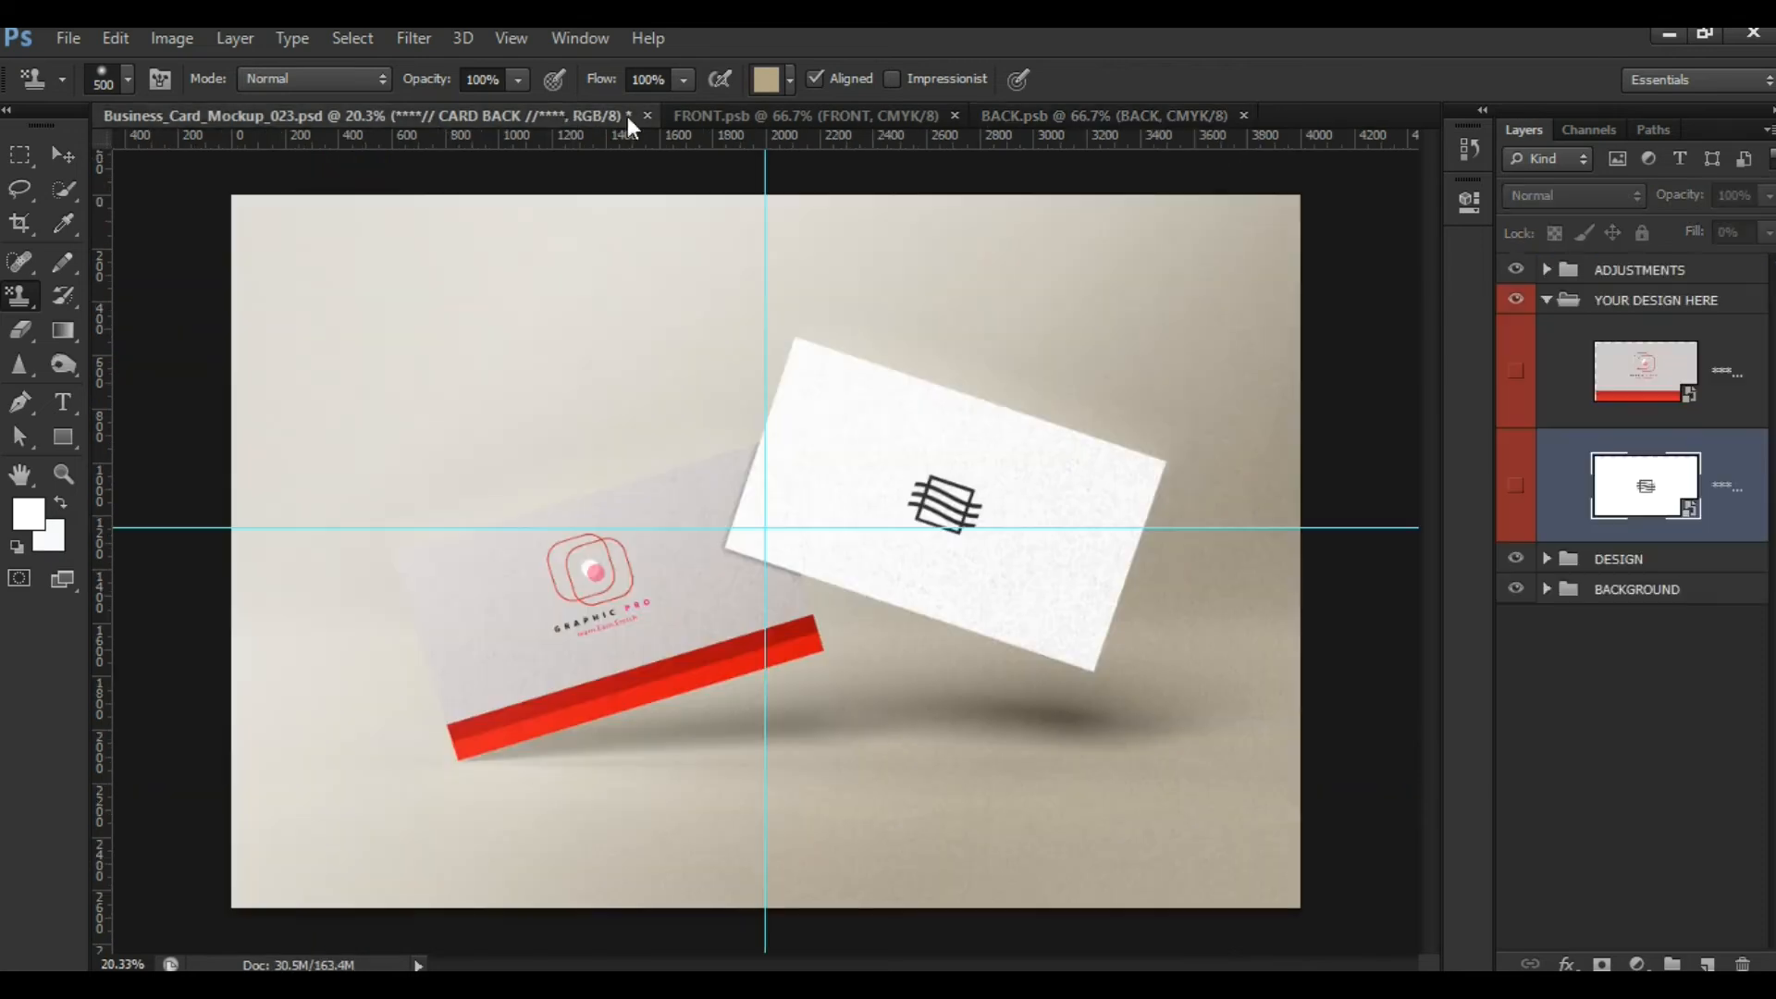
{"action": "left_click", "coordinate": [775, 120]}
{"action": "left_click", "coordinate": [1052, 114]}
{"action": "left_click", "coordinate": [860, 118]}
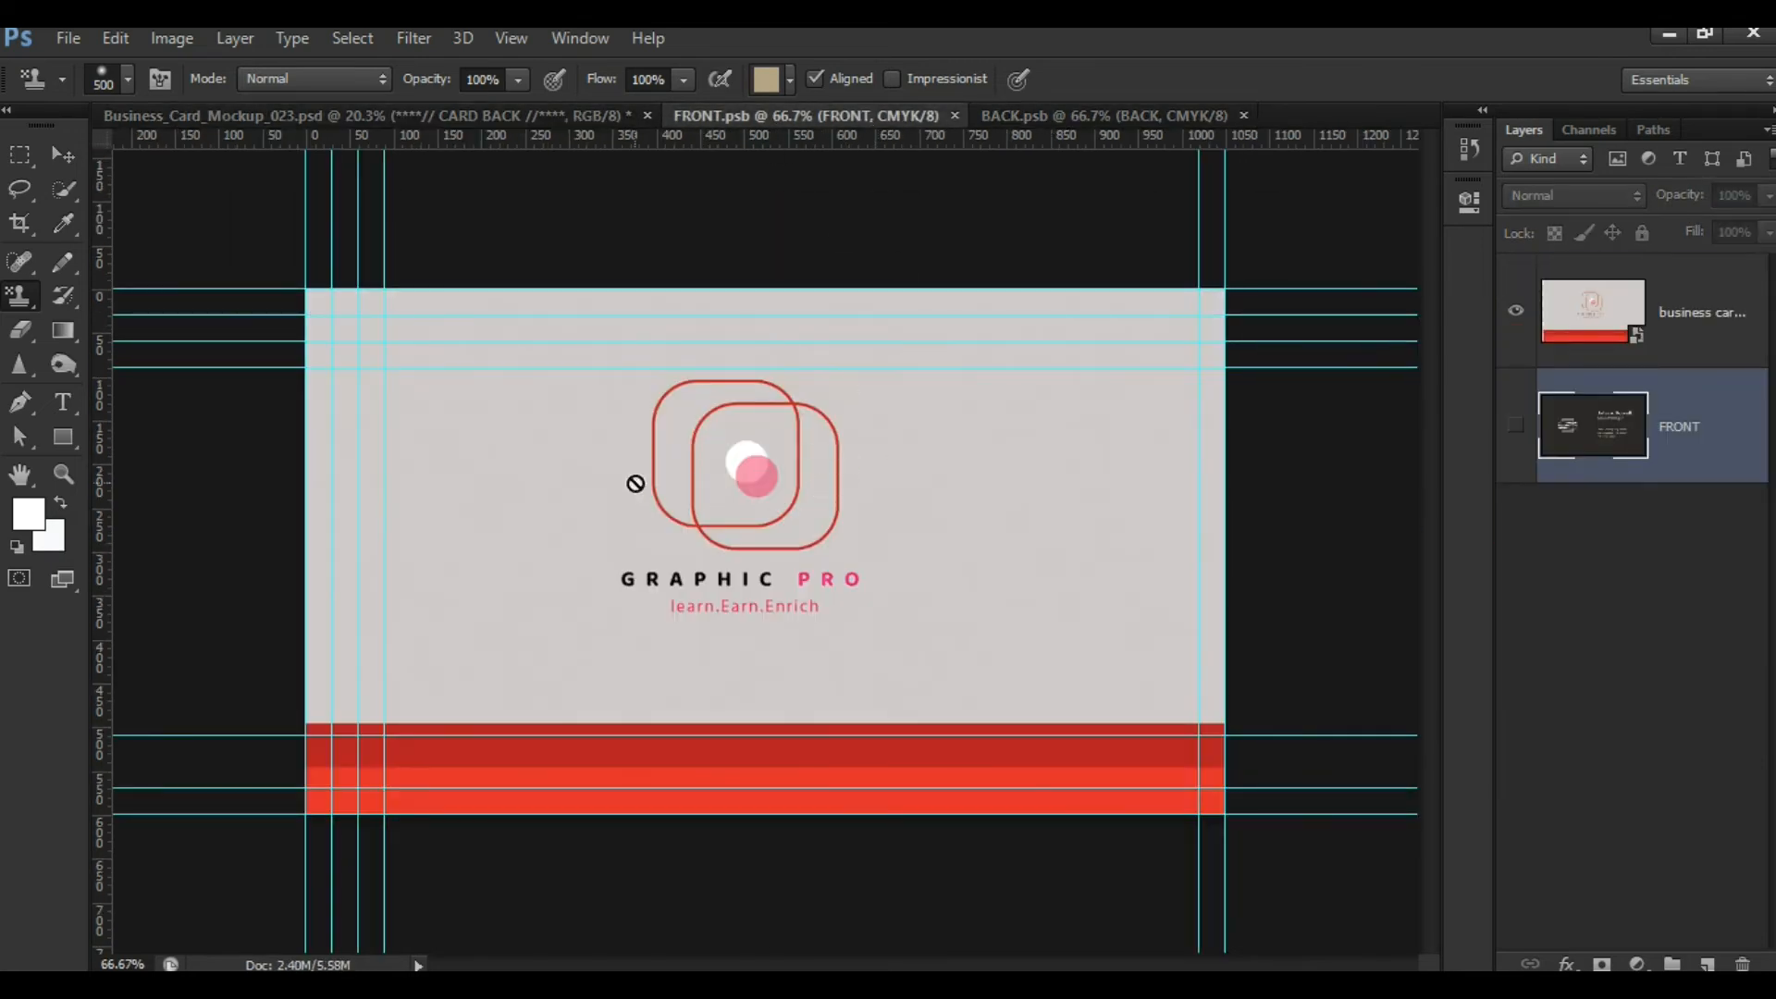
{"action": "left_click", "coordinate": [1117, 118]}
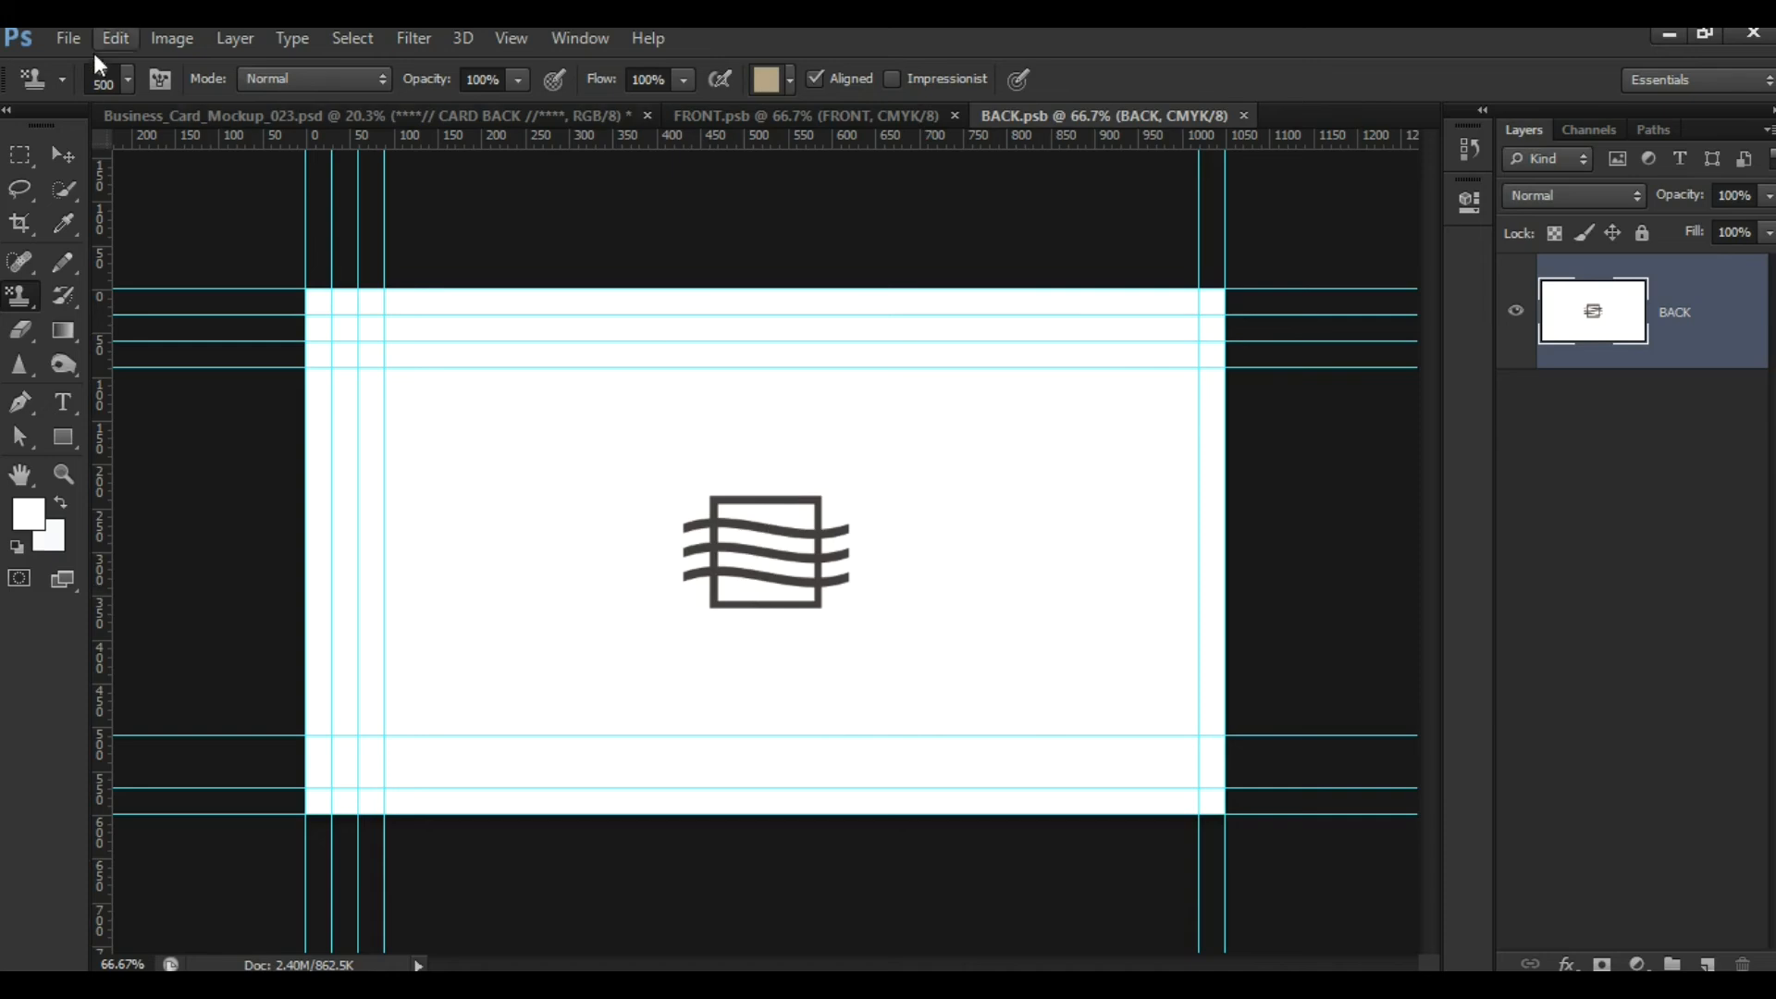
Place business card-01.jpg from the Desktop into BACK.psb, scaled to about 94.6% so it covers the whole card
{"action": "left_click", "coordinate": [63, 41]}
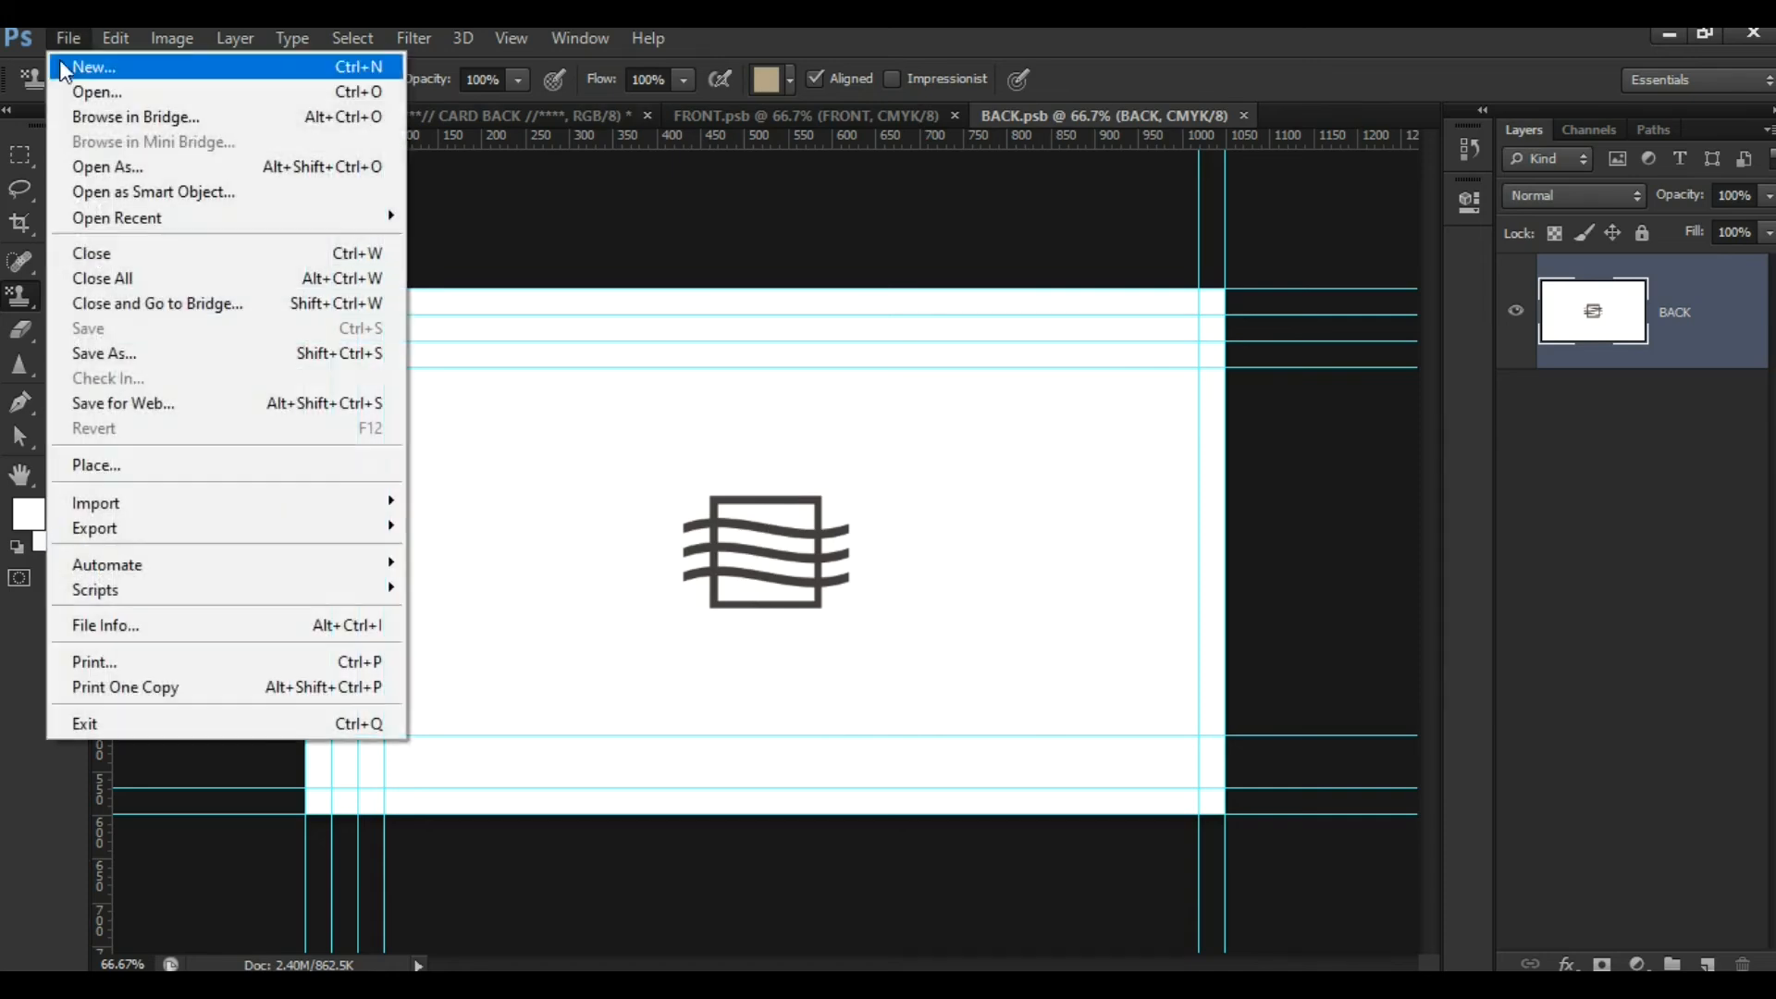
{"action": "left_click", "coordinate": [82, 466]}
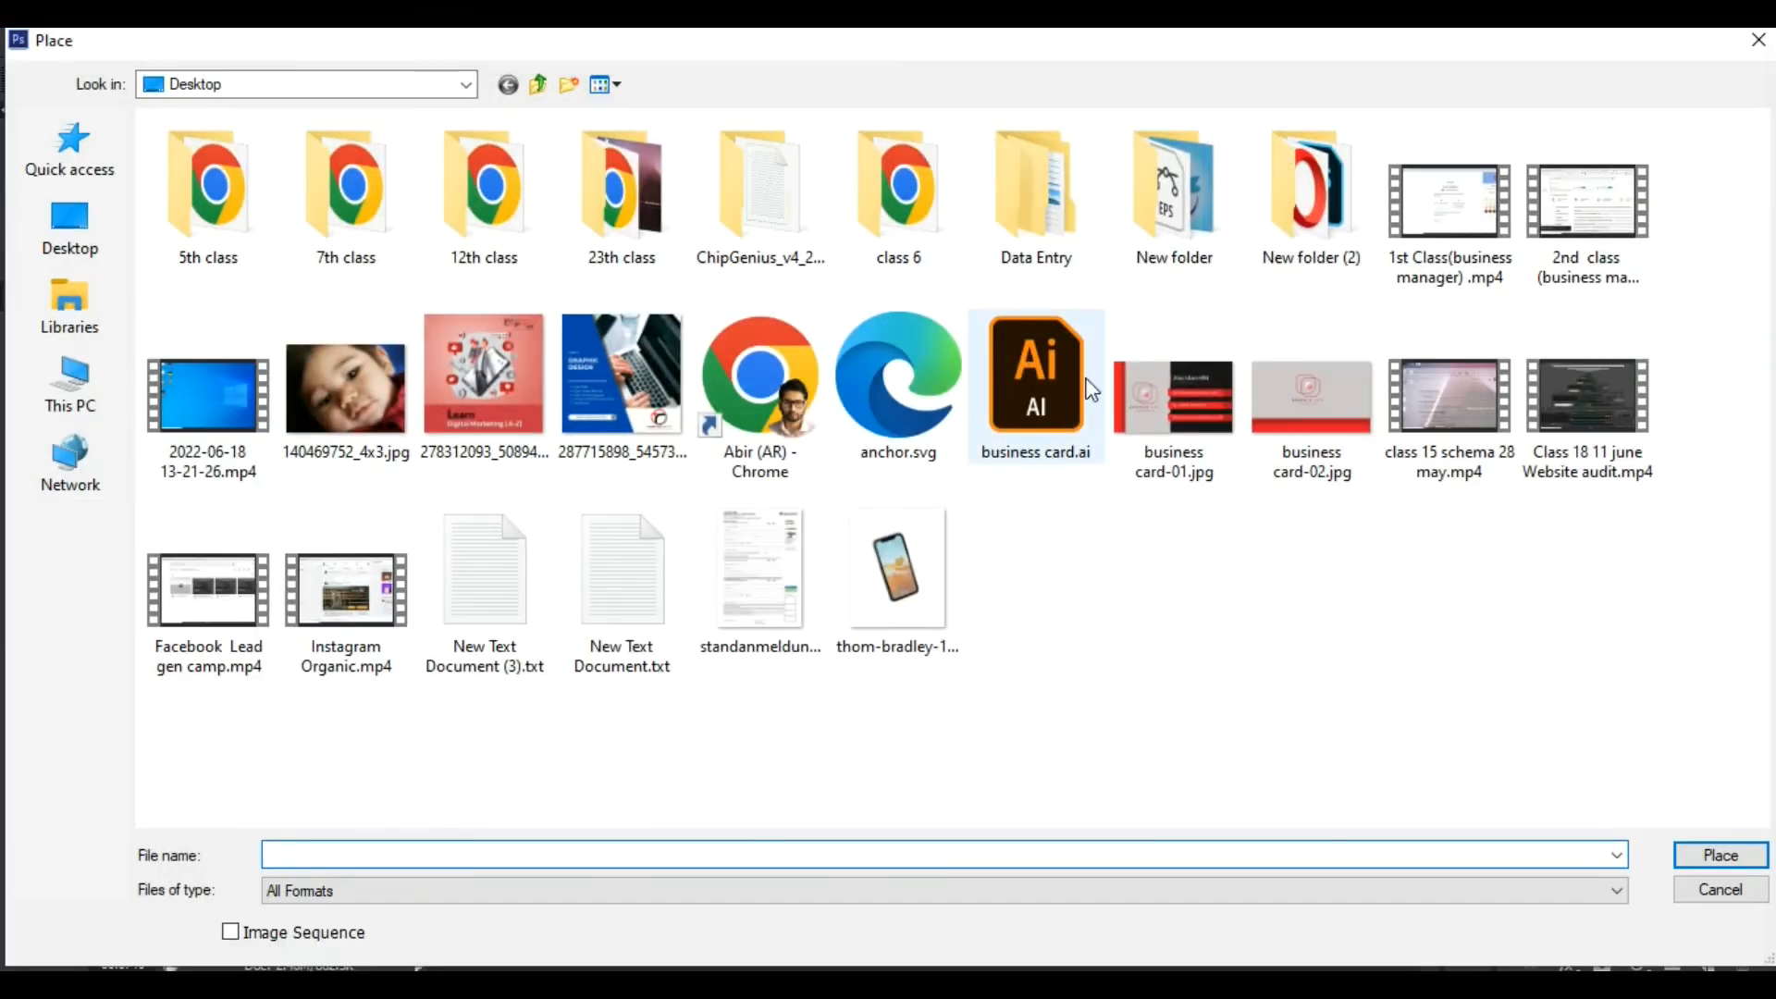
{"action": "left_click", "coordinate": [1170, 411]}
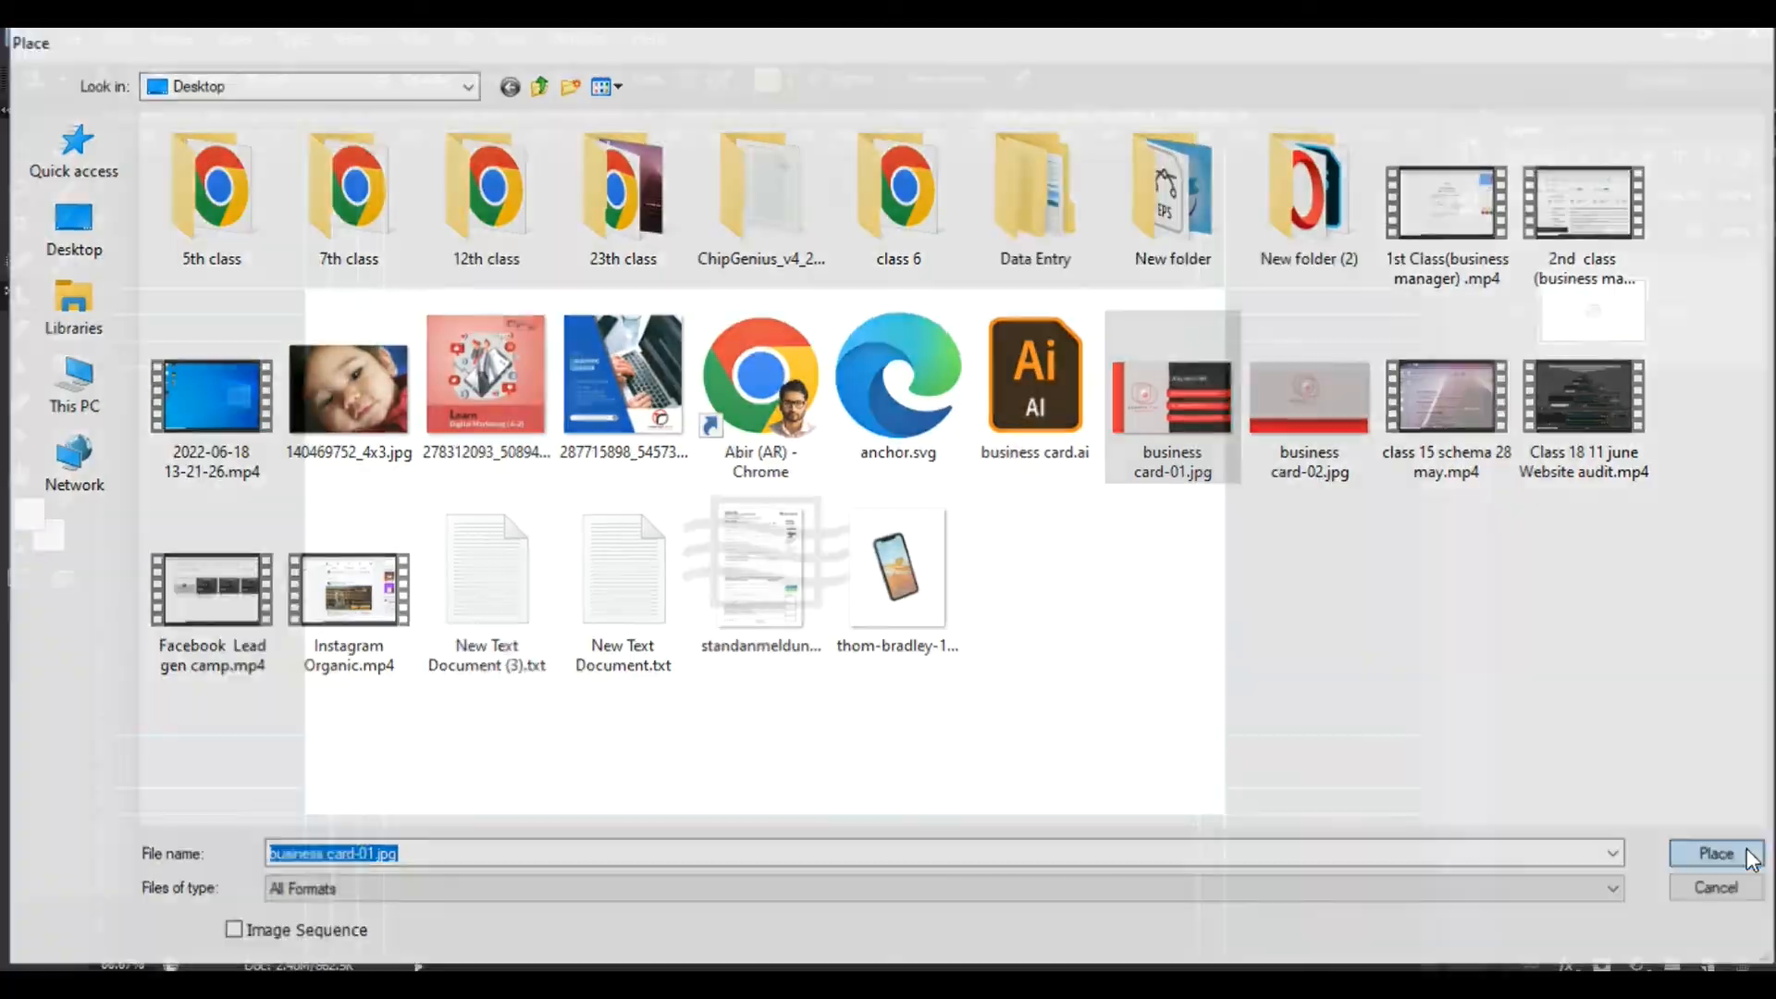
{"action": "left_click", "coordinate": [1748, 856]}
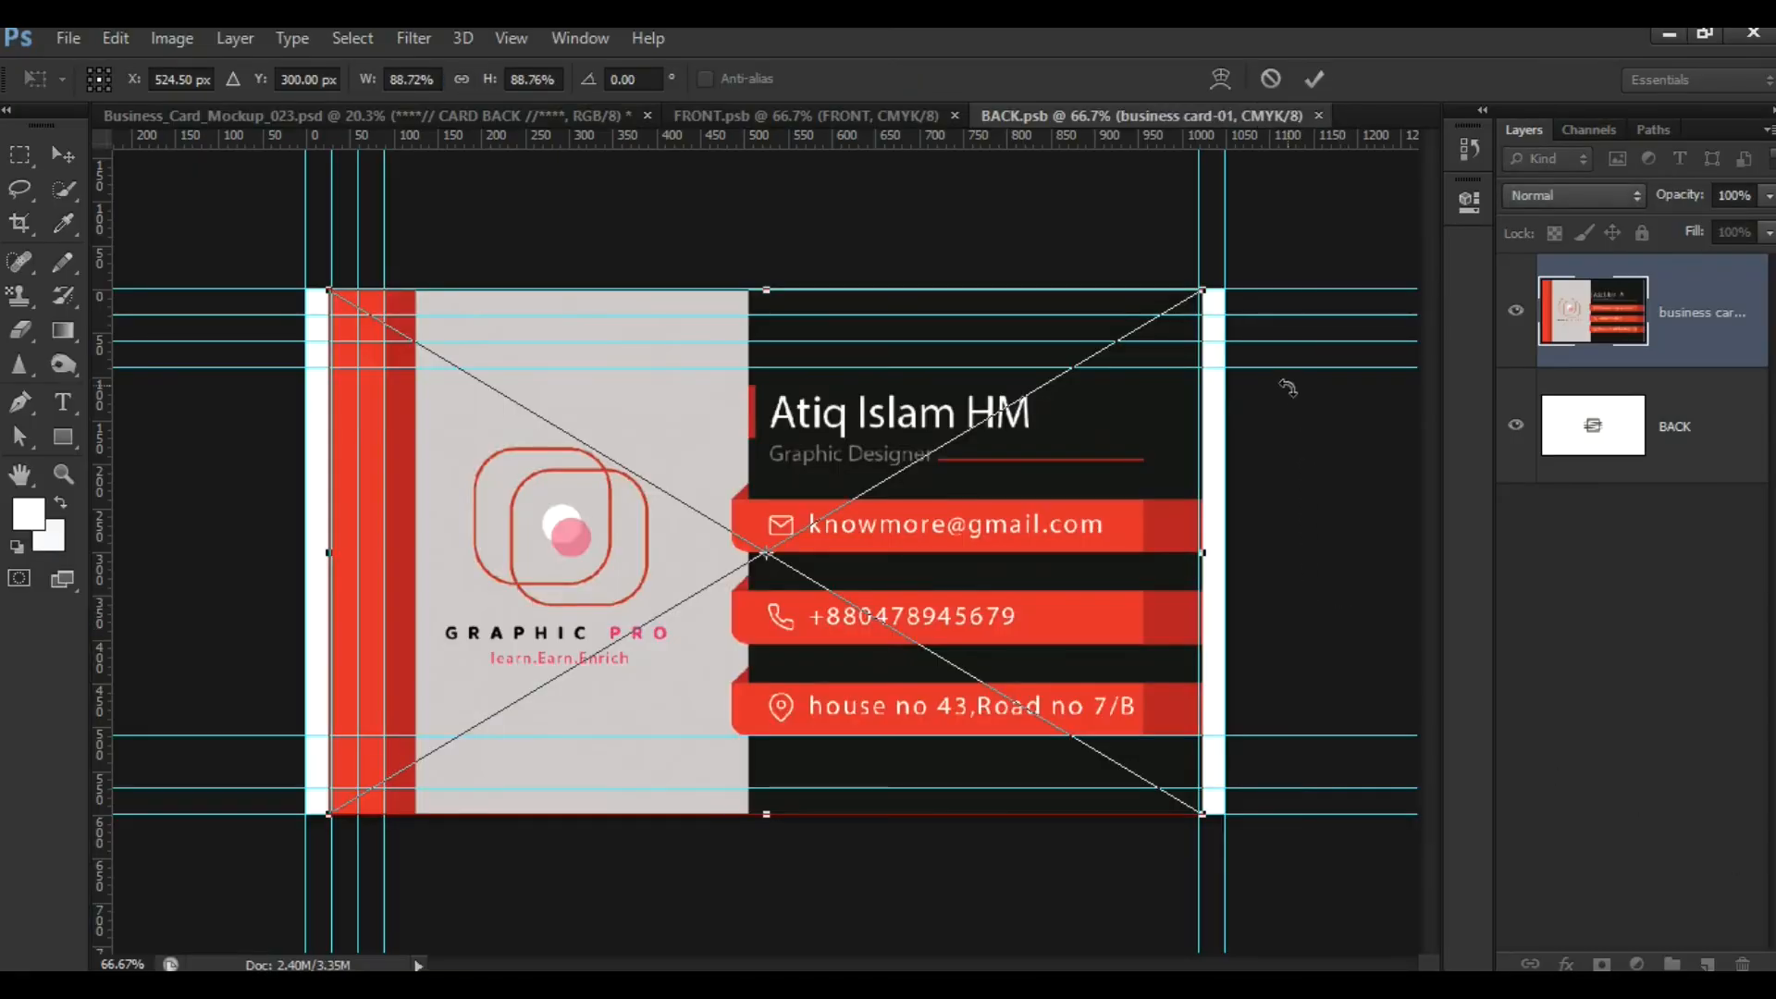
{"action": "left_click_drag", "start_coordinate": [1203, 290], "coordinate": [1231, 270]}
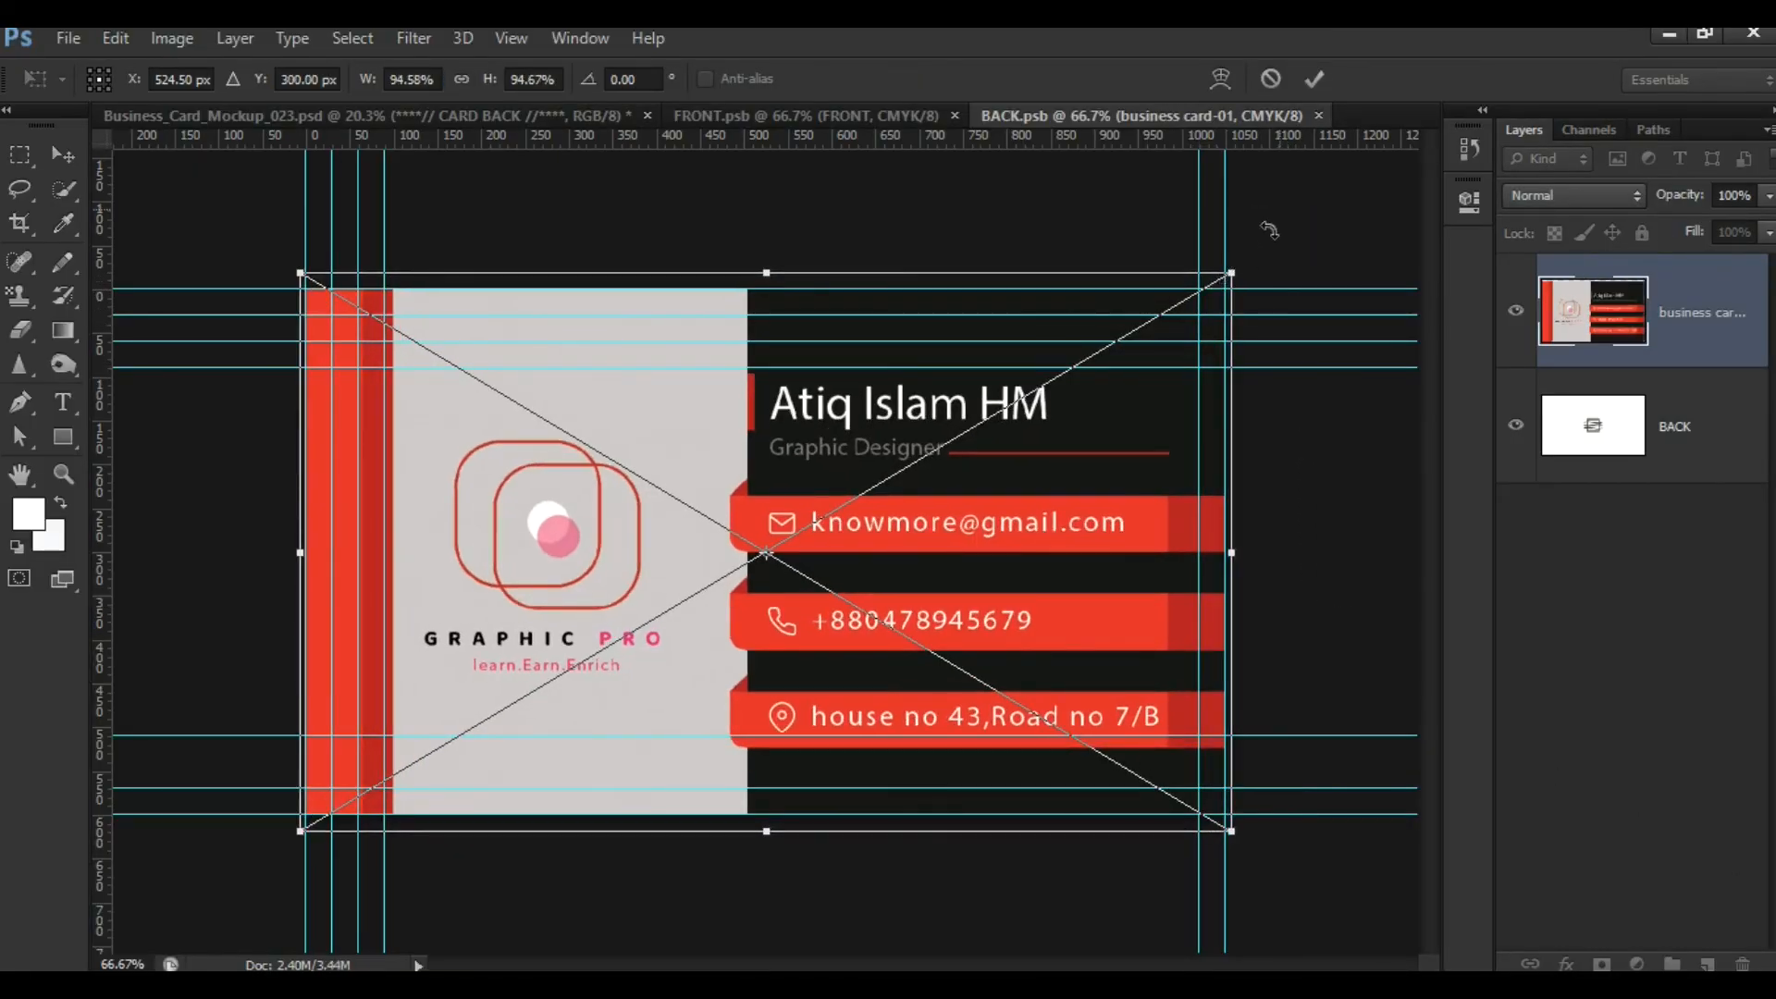
{"action": "left_click", "coordinate": [1315, 78]}
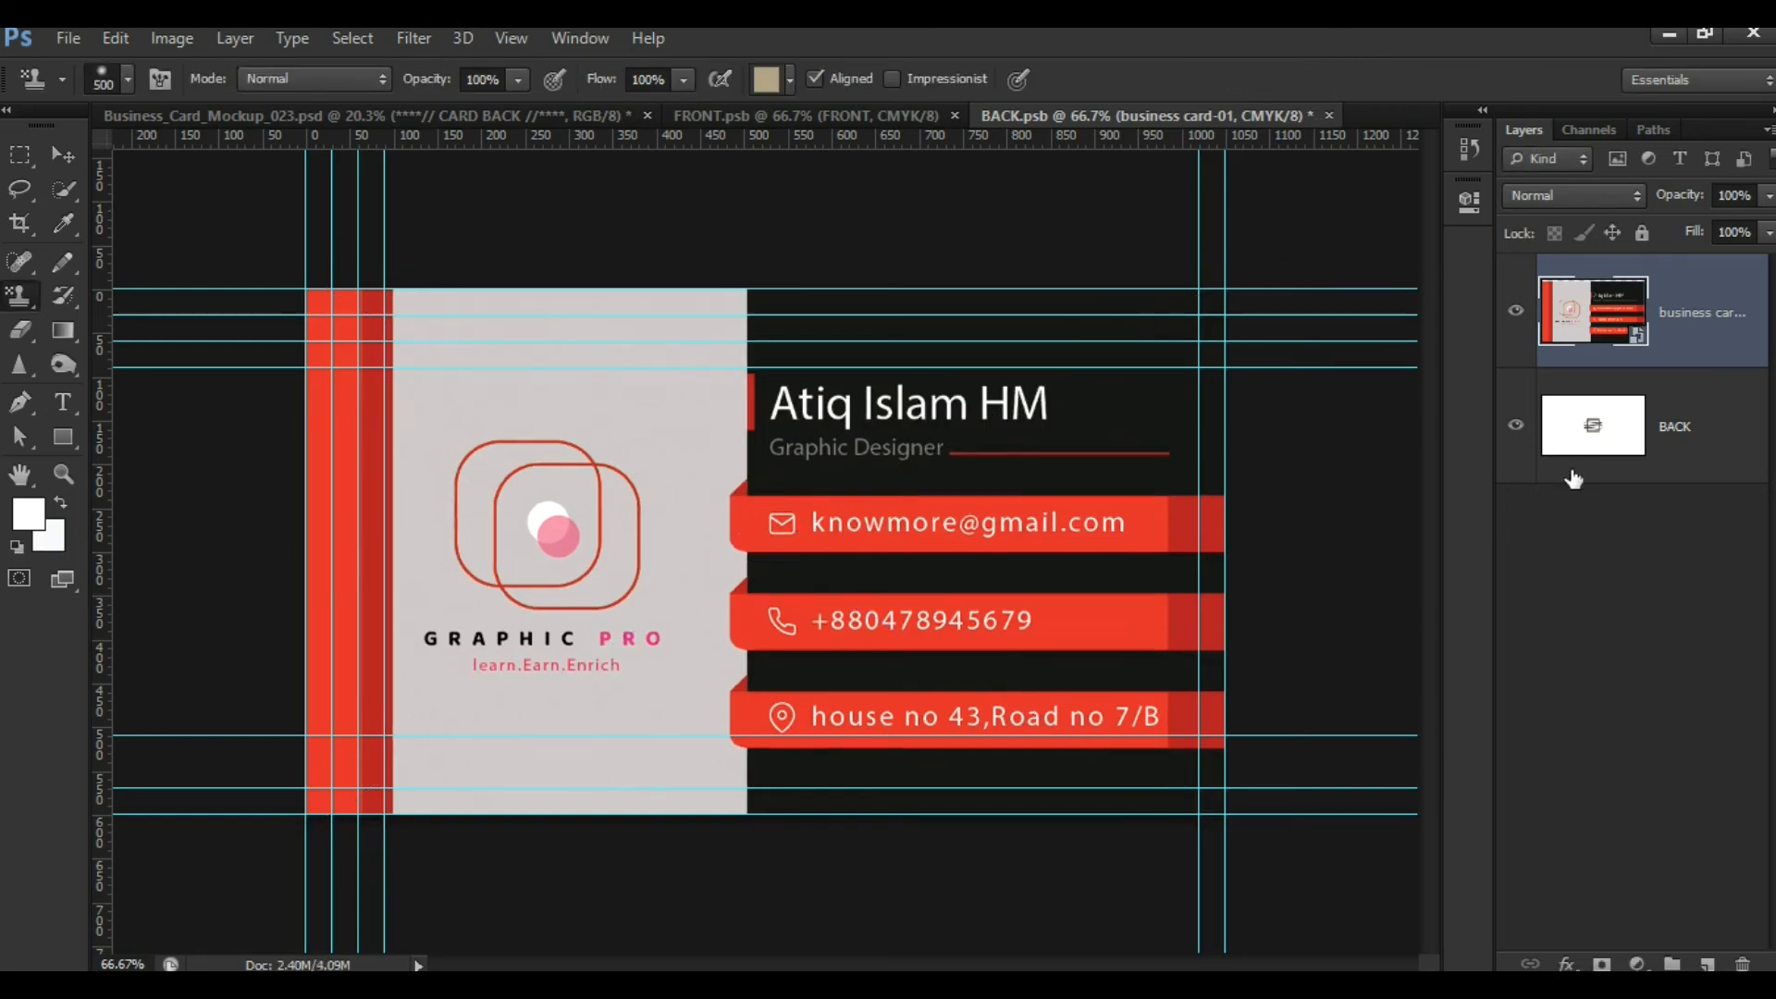
Hide the original BACK layer and save BACK.psb to update the back card in the Business_Card_Mockup_023.psd document
{"action": "left_click", "coordinate": [1623, 460]}
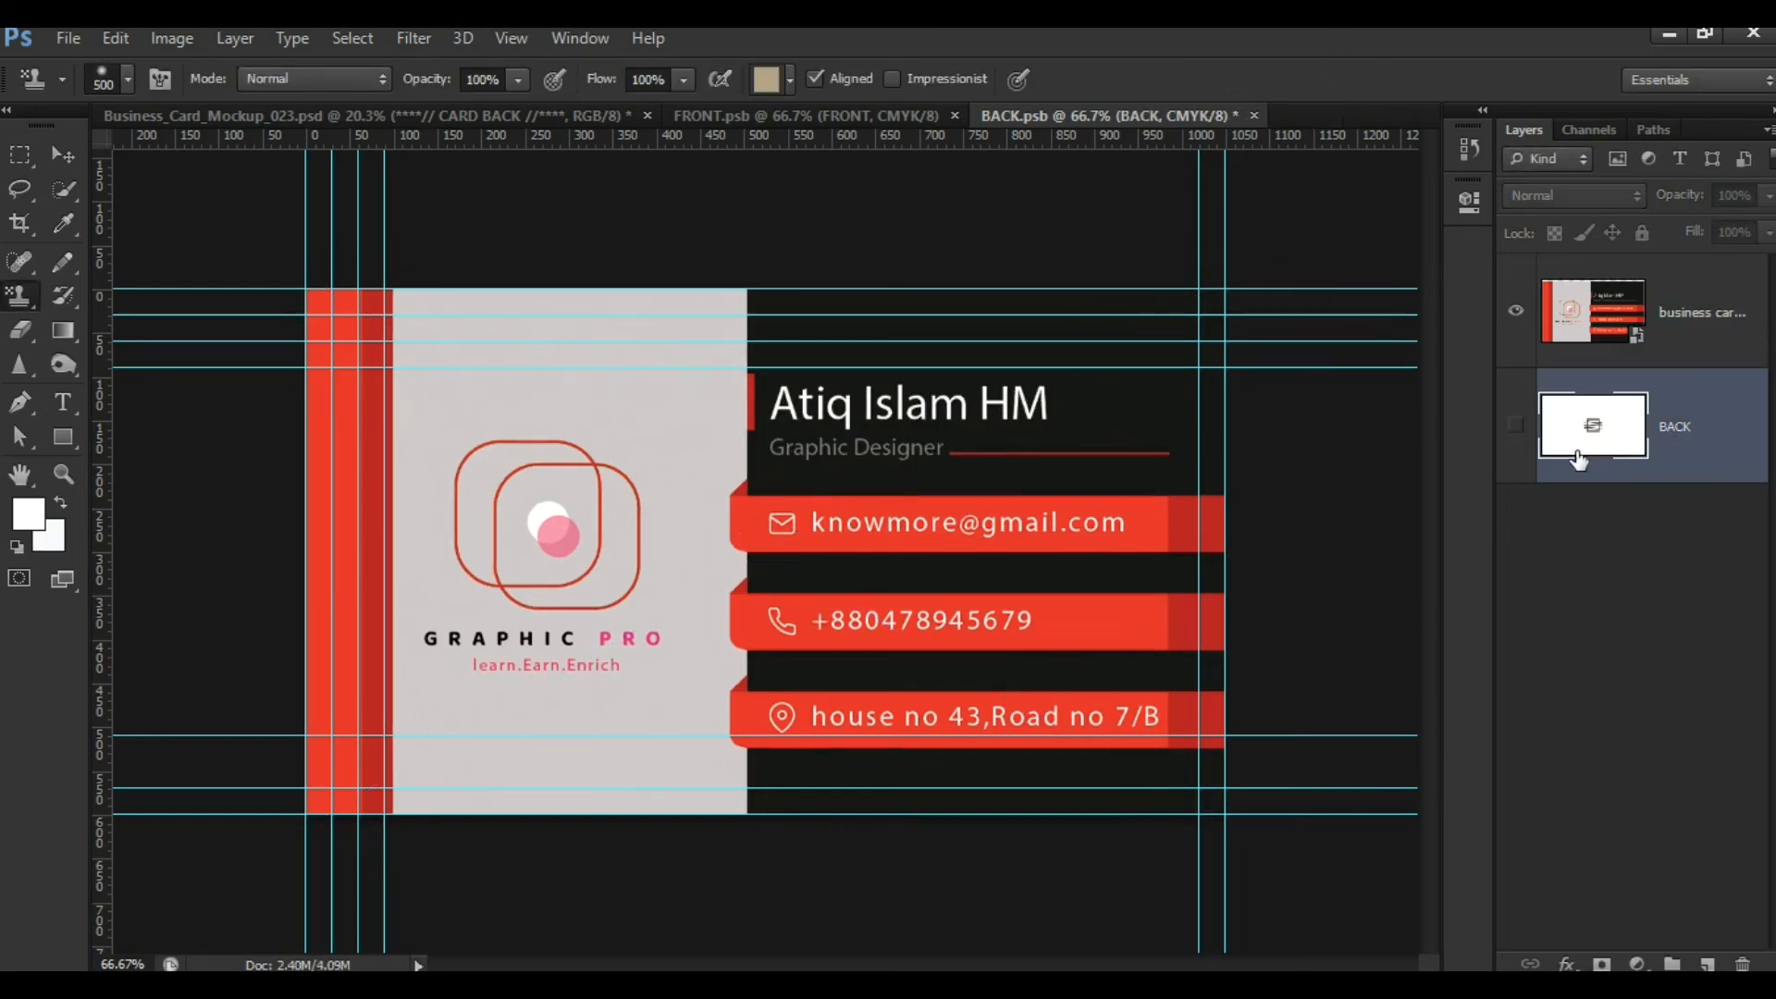
{"action": "key", "text": "ctrl+s"}
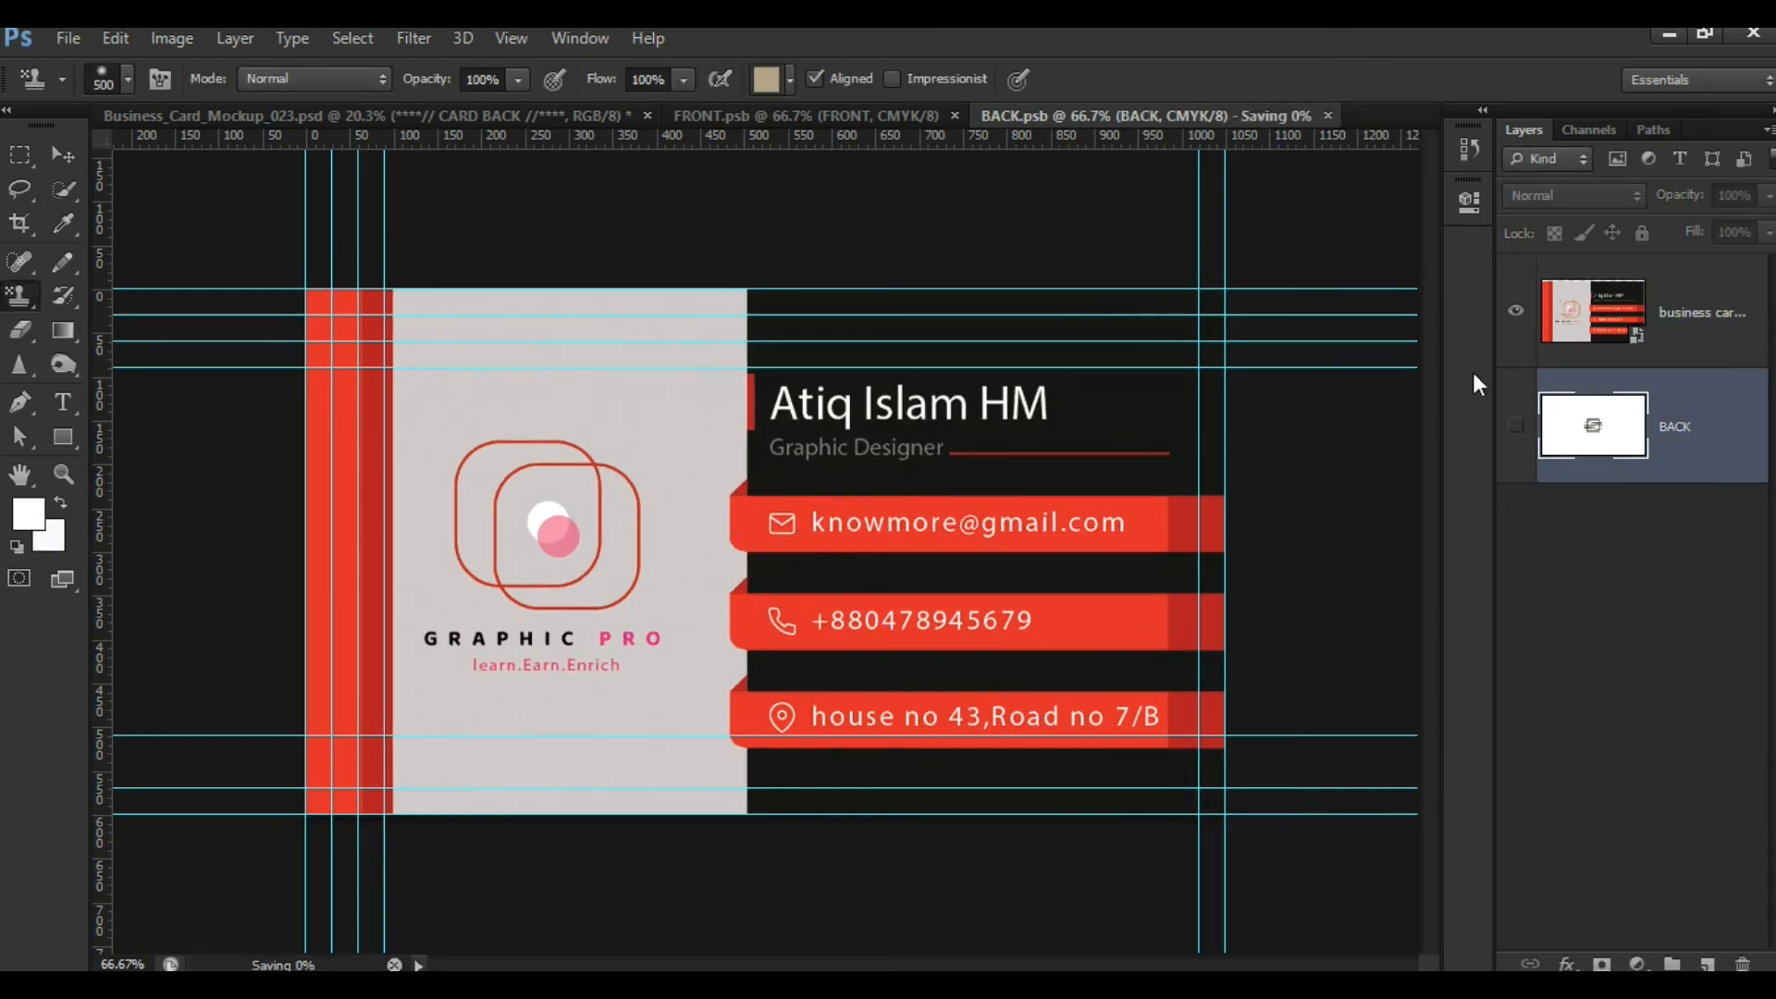
{"action": "left_click", "coordinate": [260, 115]}
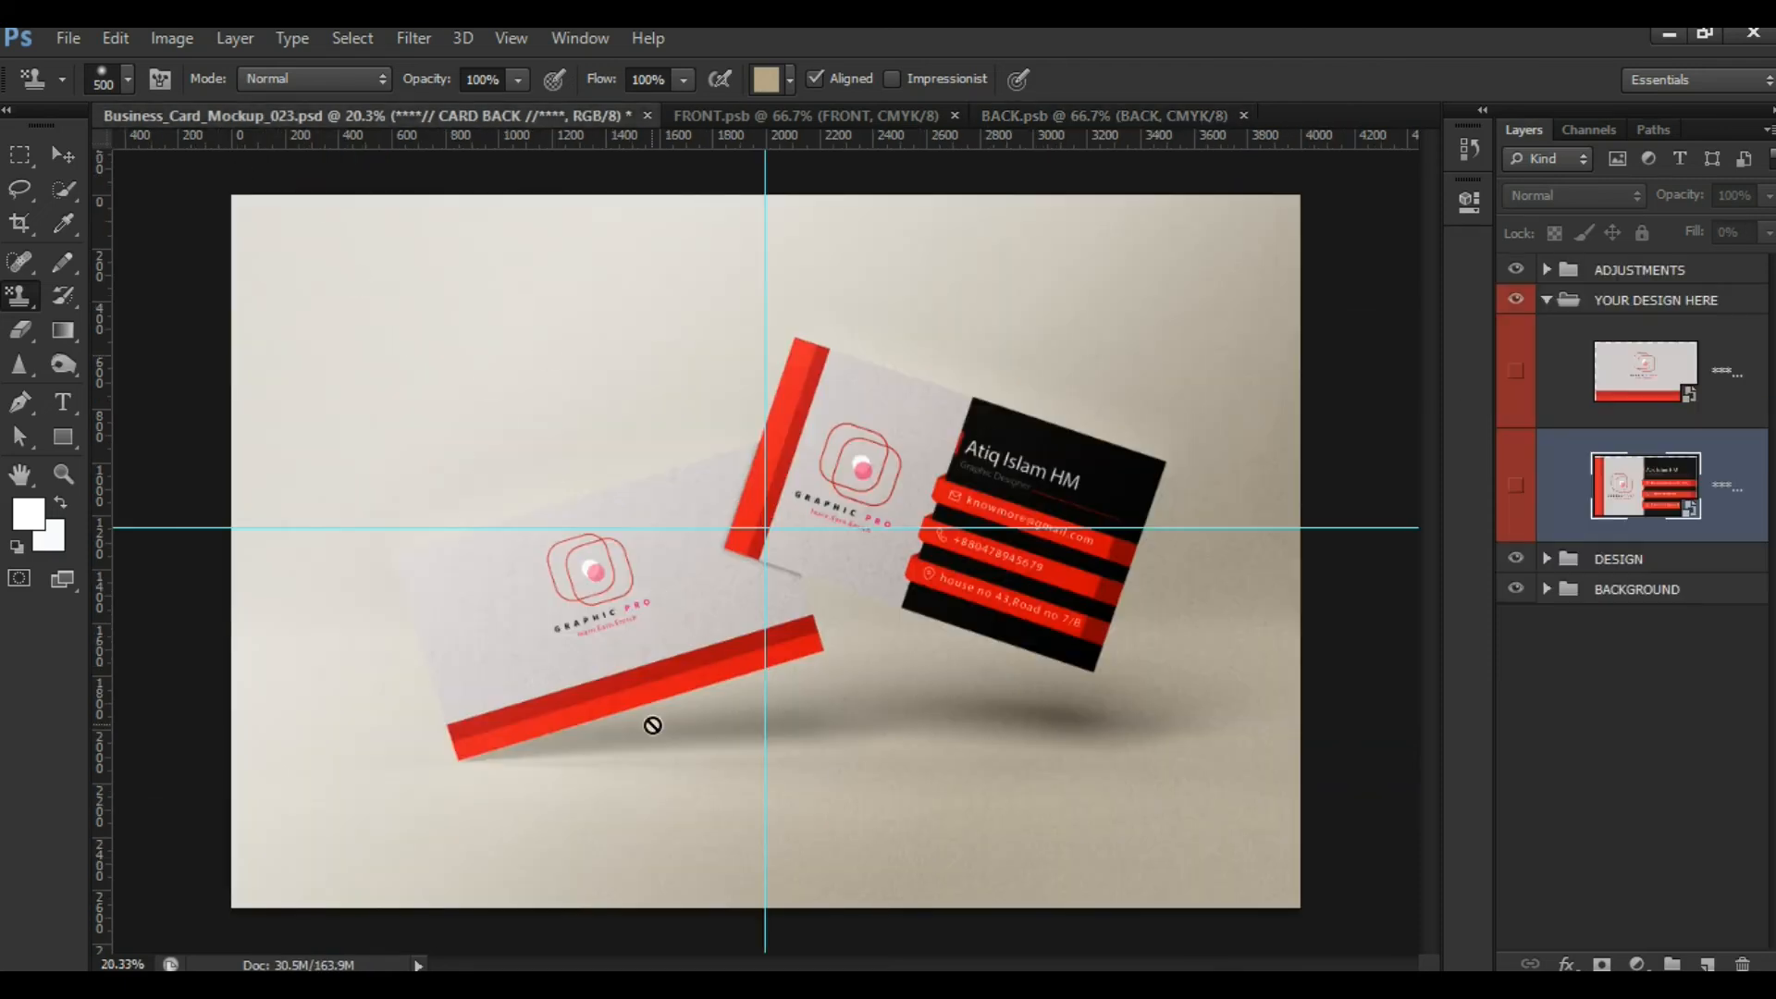
Move the vertical guide beyond the canvas's left edge and save the mockup to the Desktop as Business_Card_Mockup_023.jpg, a baseline JPEG at quality 12
{"action": "left_click_drag", "start_coordinate": [764, 229], "coordinate": [190, 234]}
{"action": "left_click", "coordinate": [69, 38]}
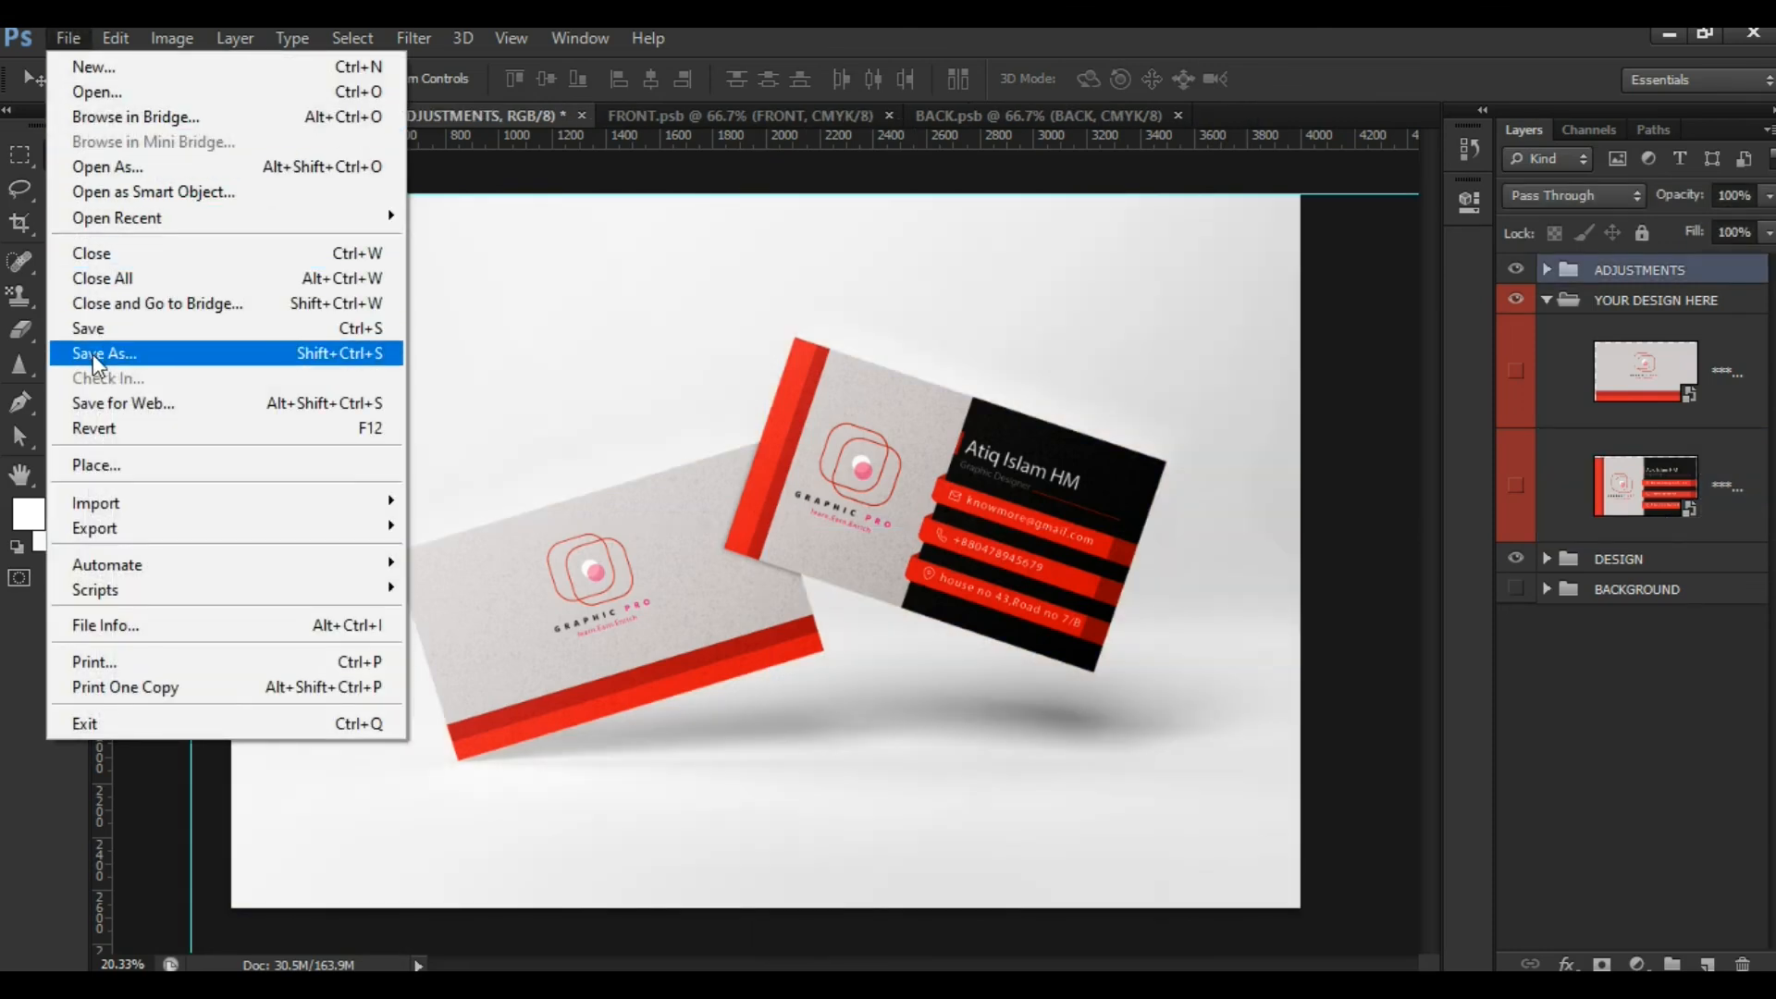
{"action": "left_click", "coordinate": [92, 353]}
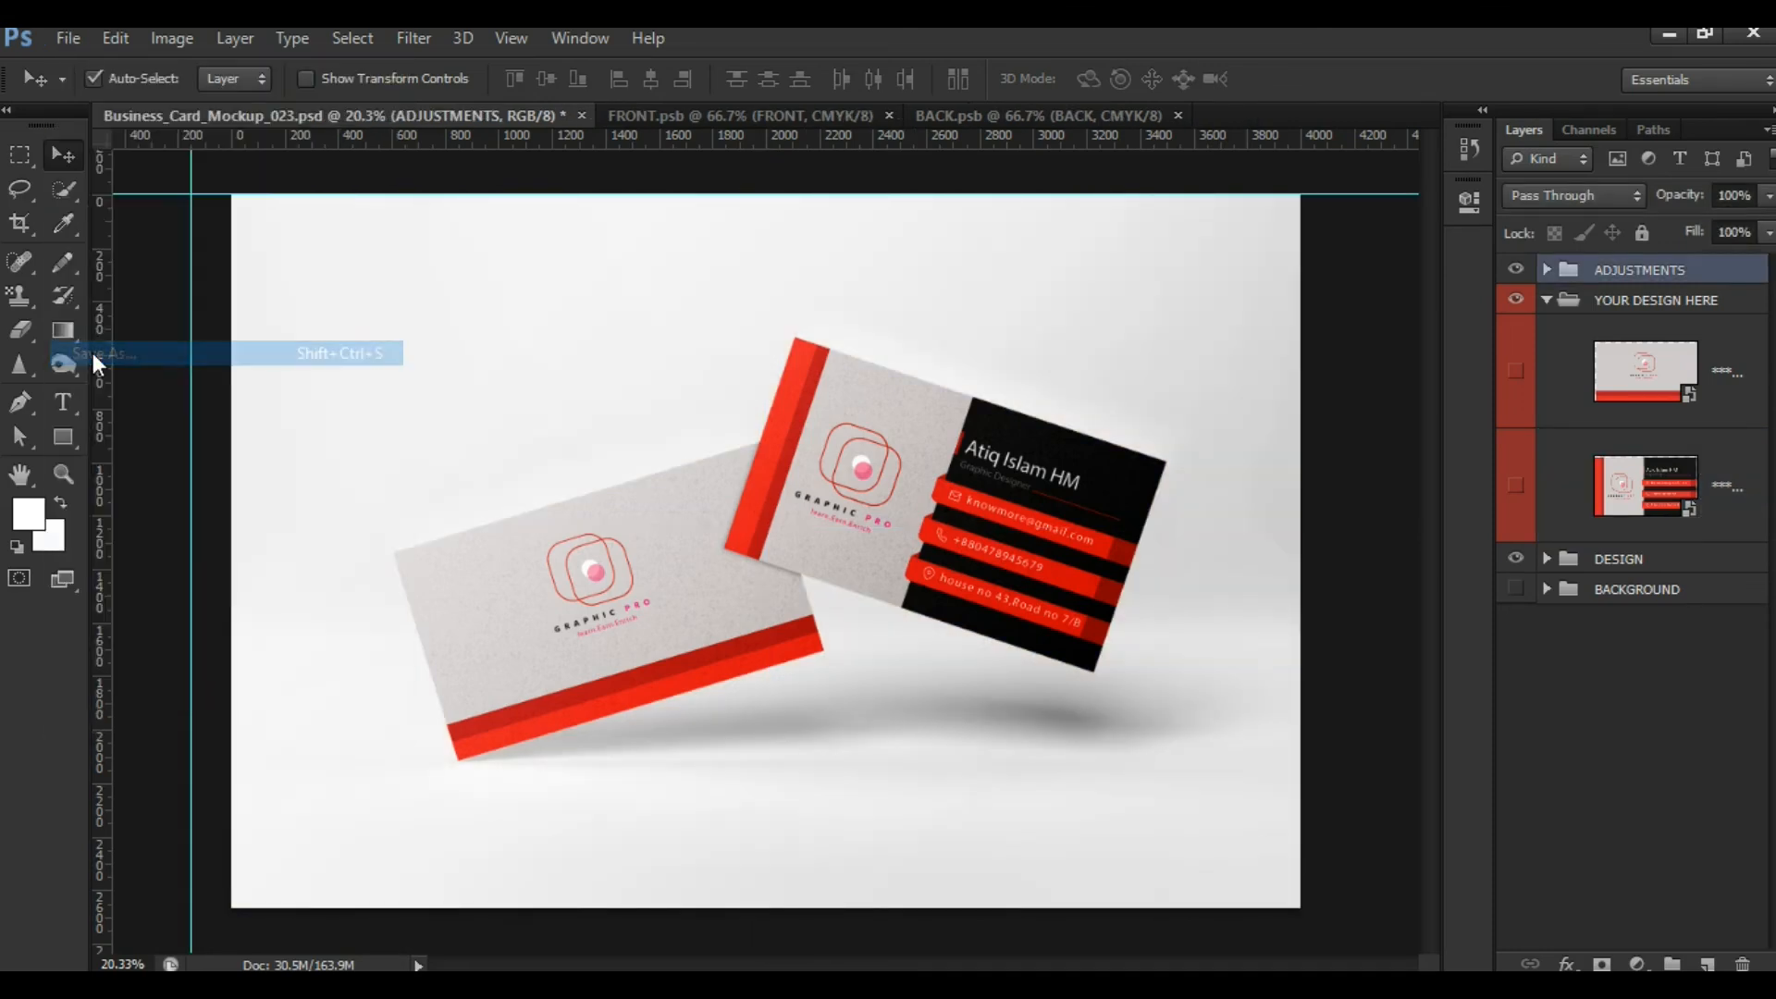
{"action": "left_click", "coordinate": [375, 653]}
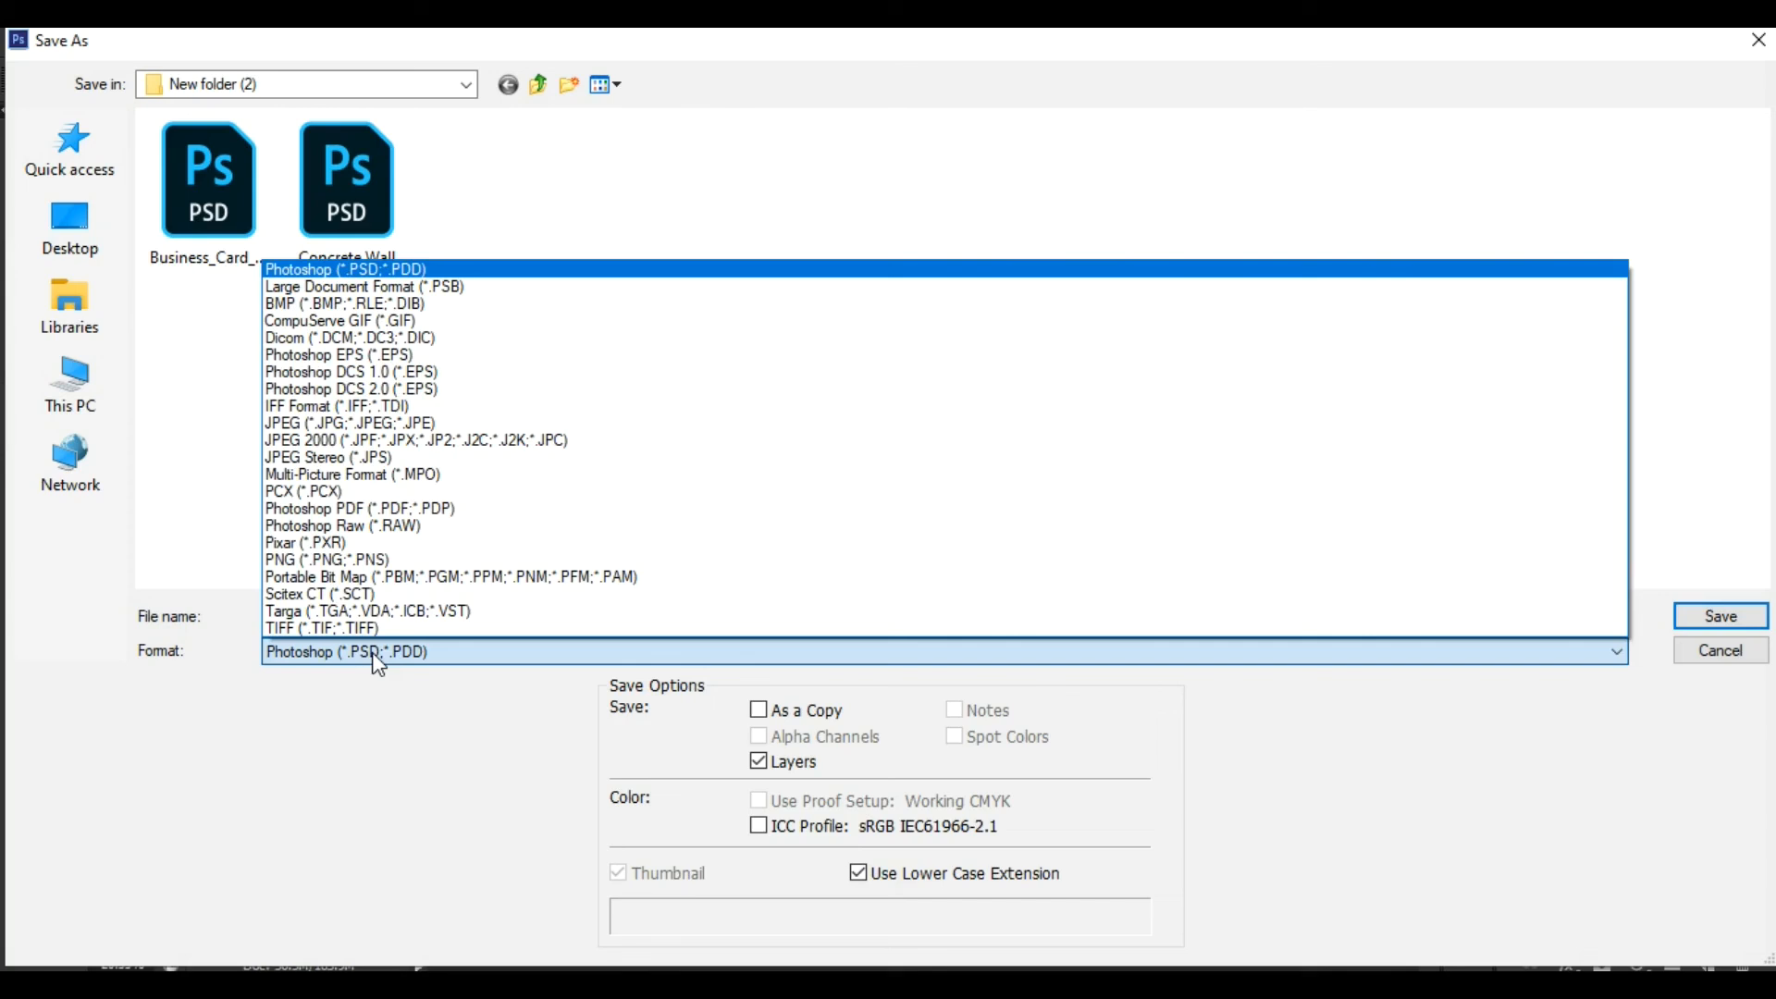
{"action": "left_click", "coordinate": [307, 425]}
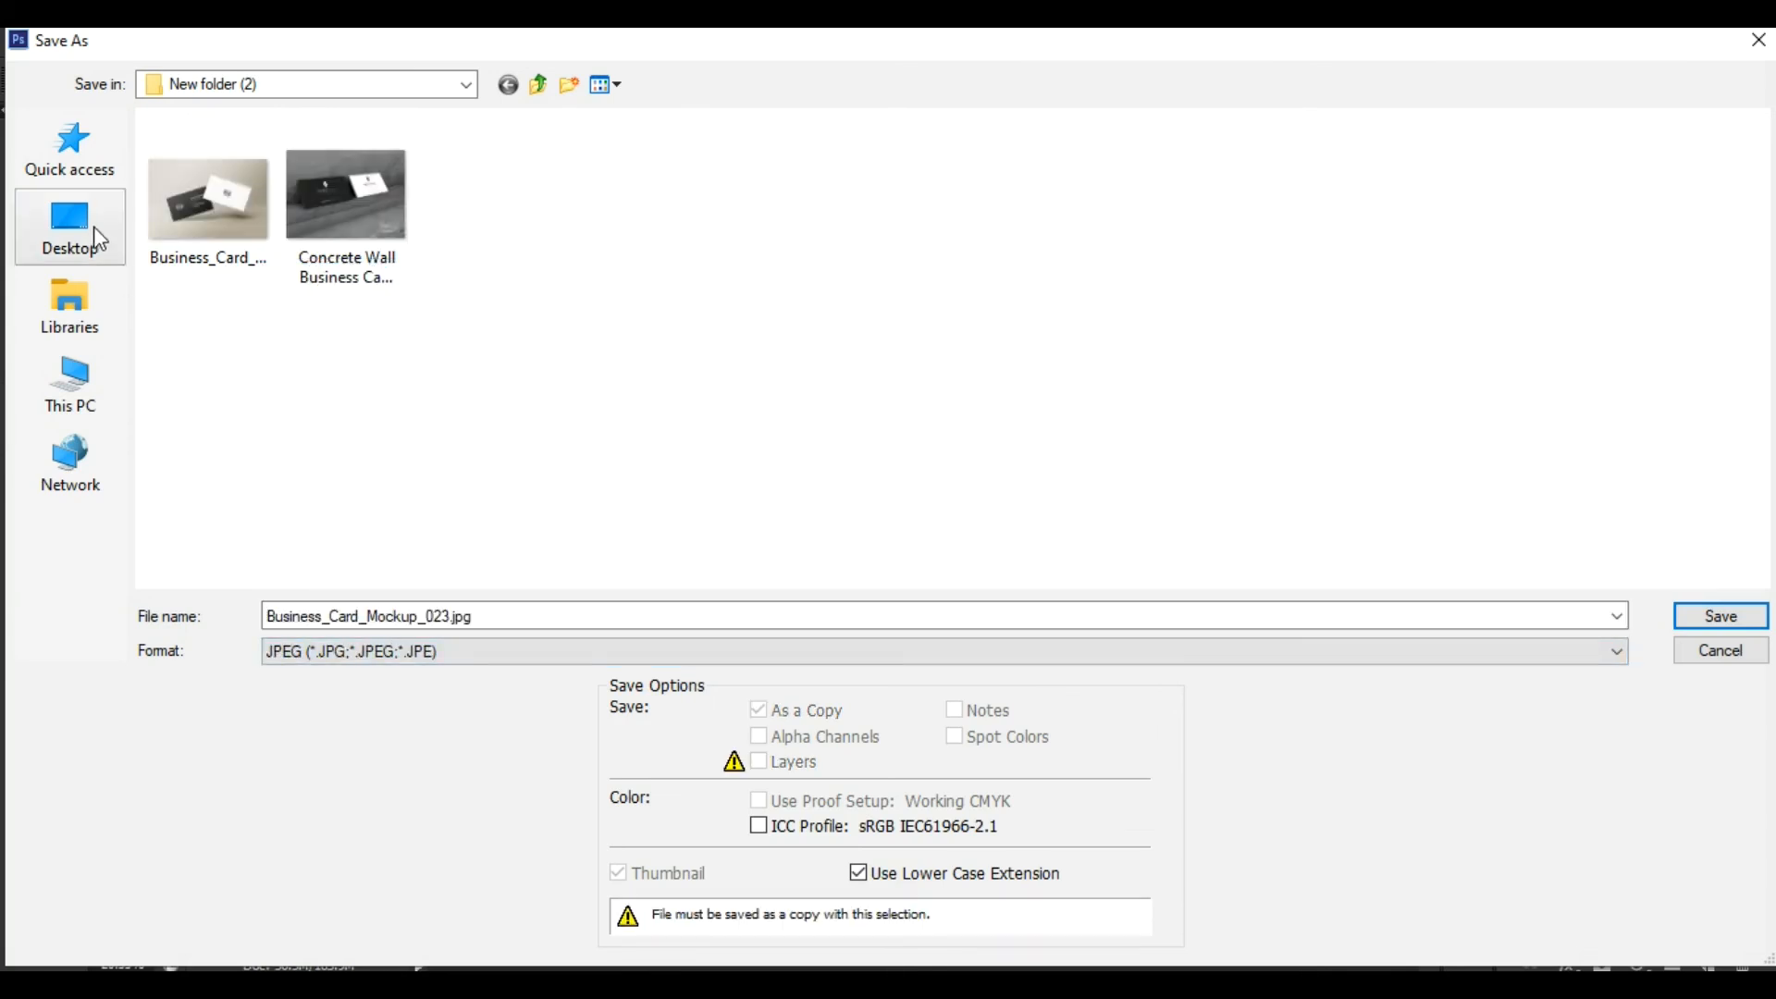
{"action": "left_click", "coordinate": [68, 242]}
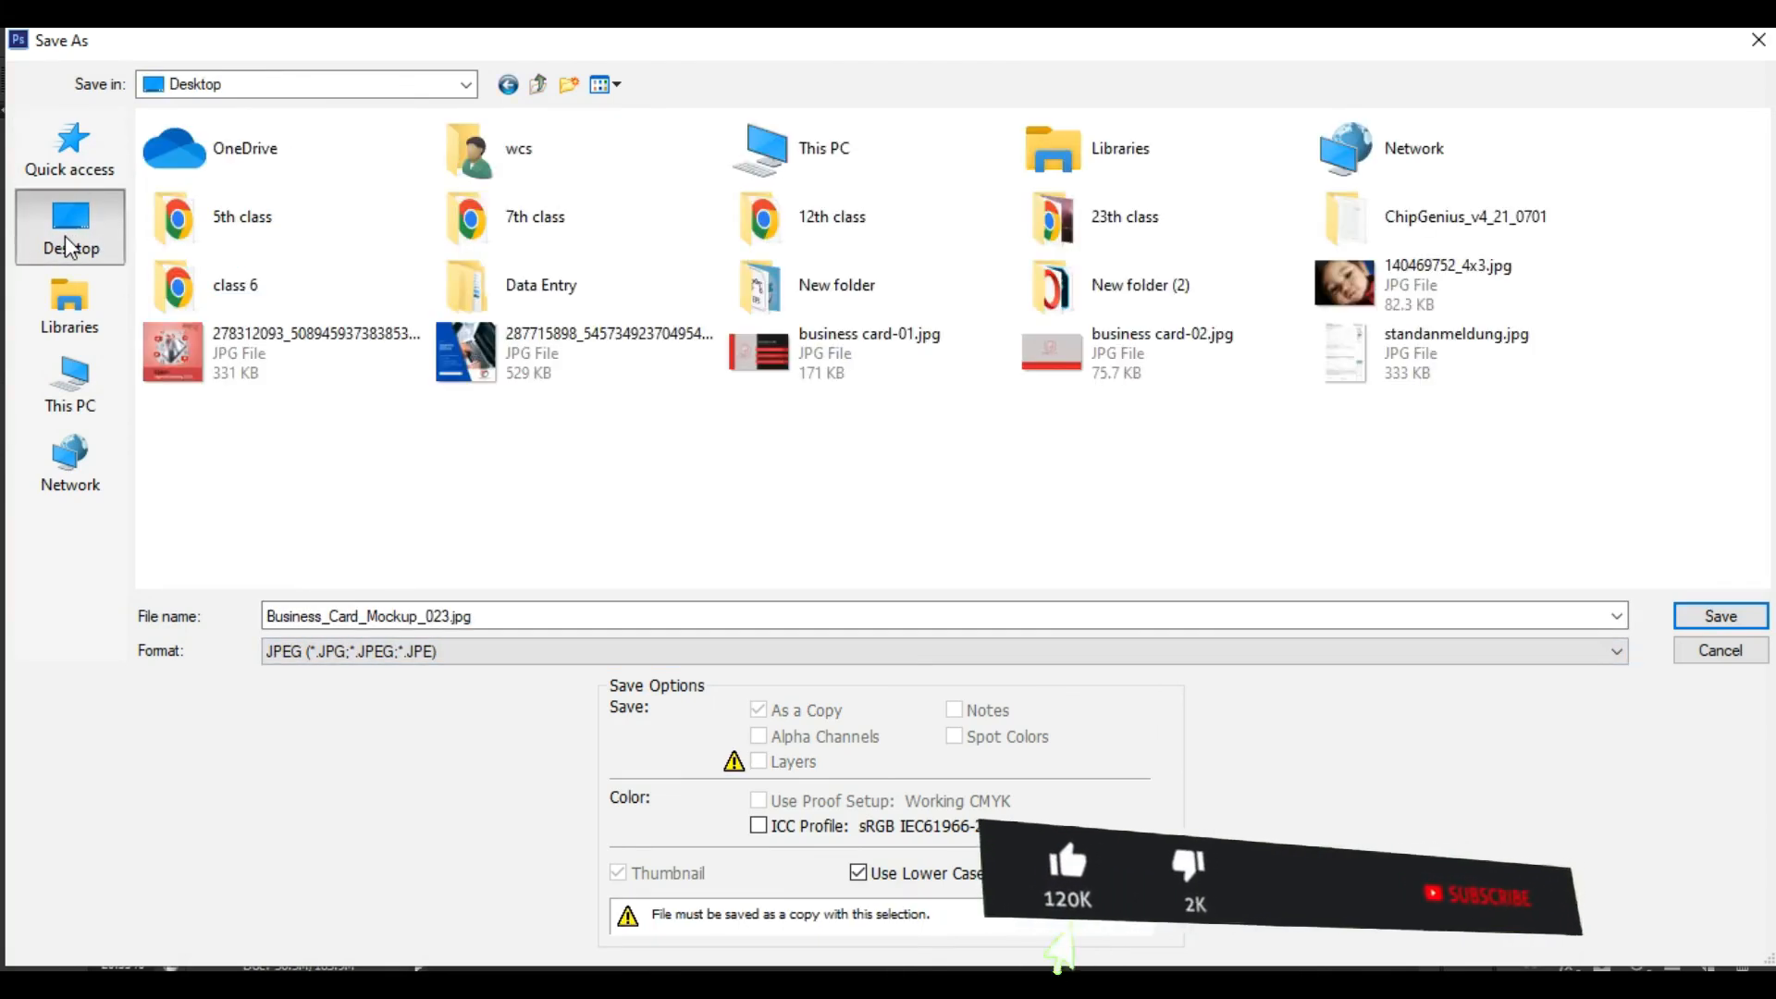
{"action": "left_click", "coordinate": [1720, 616]}
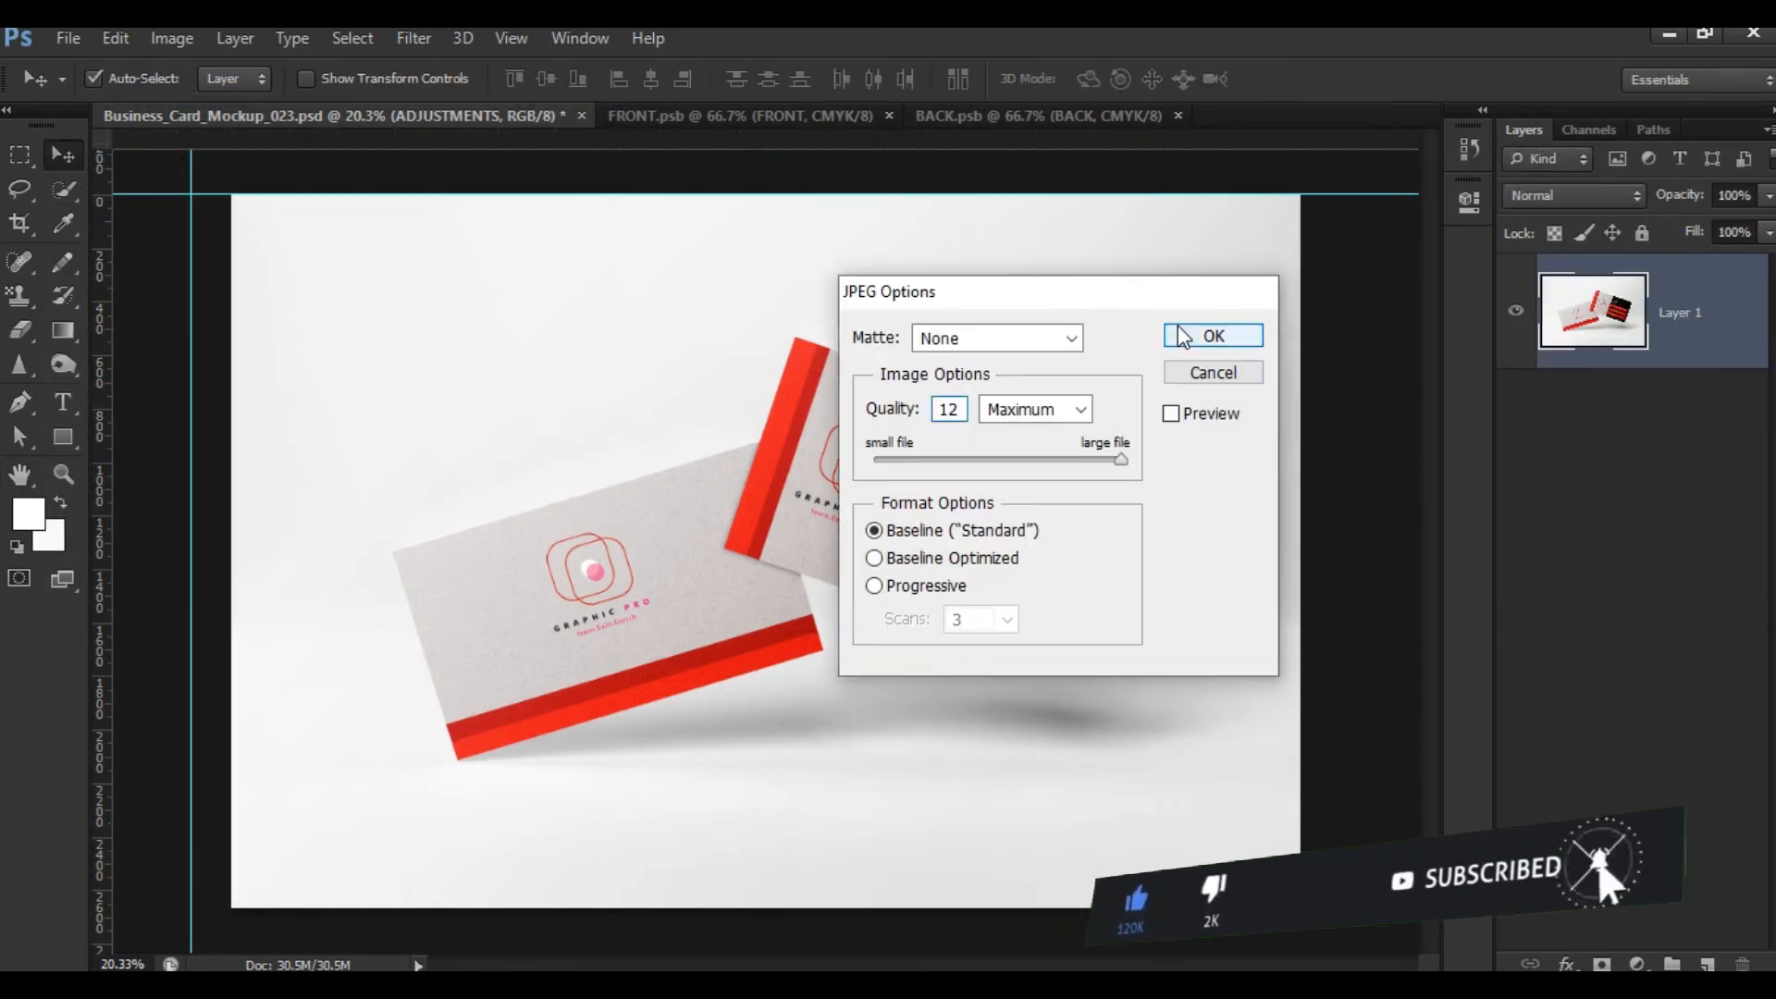
{"action": "left_click", "coordinate": [1181, 333]}
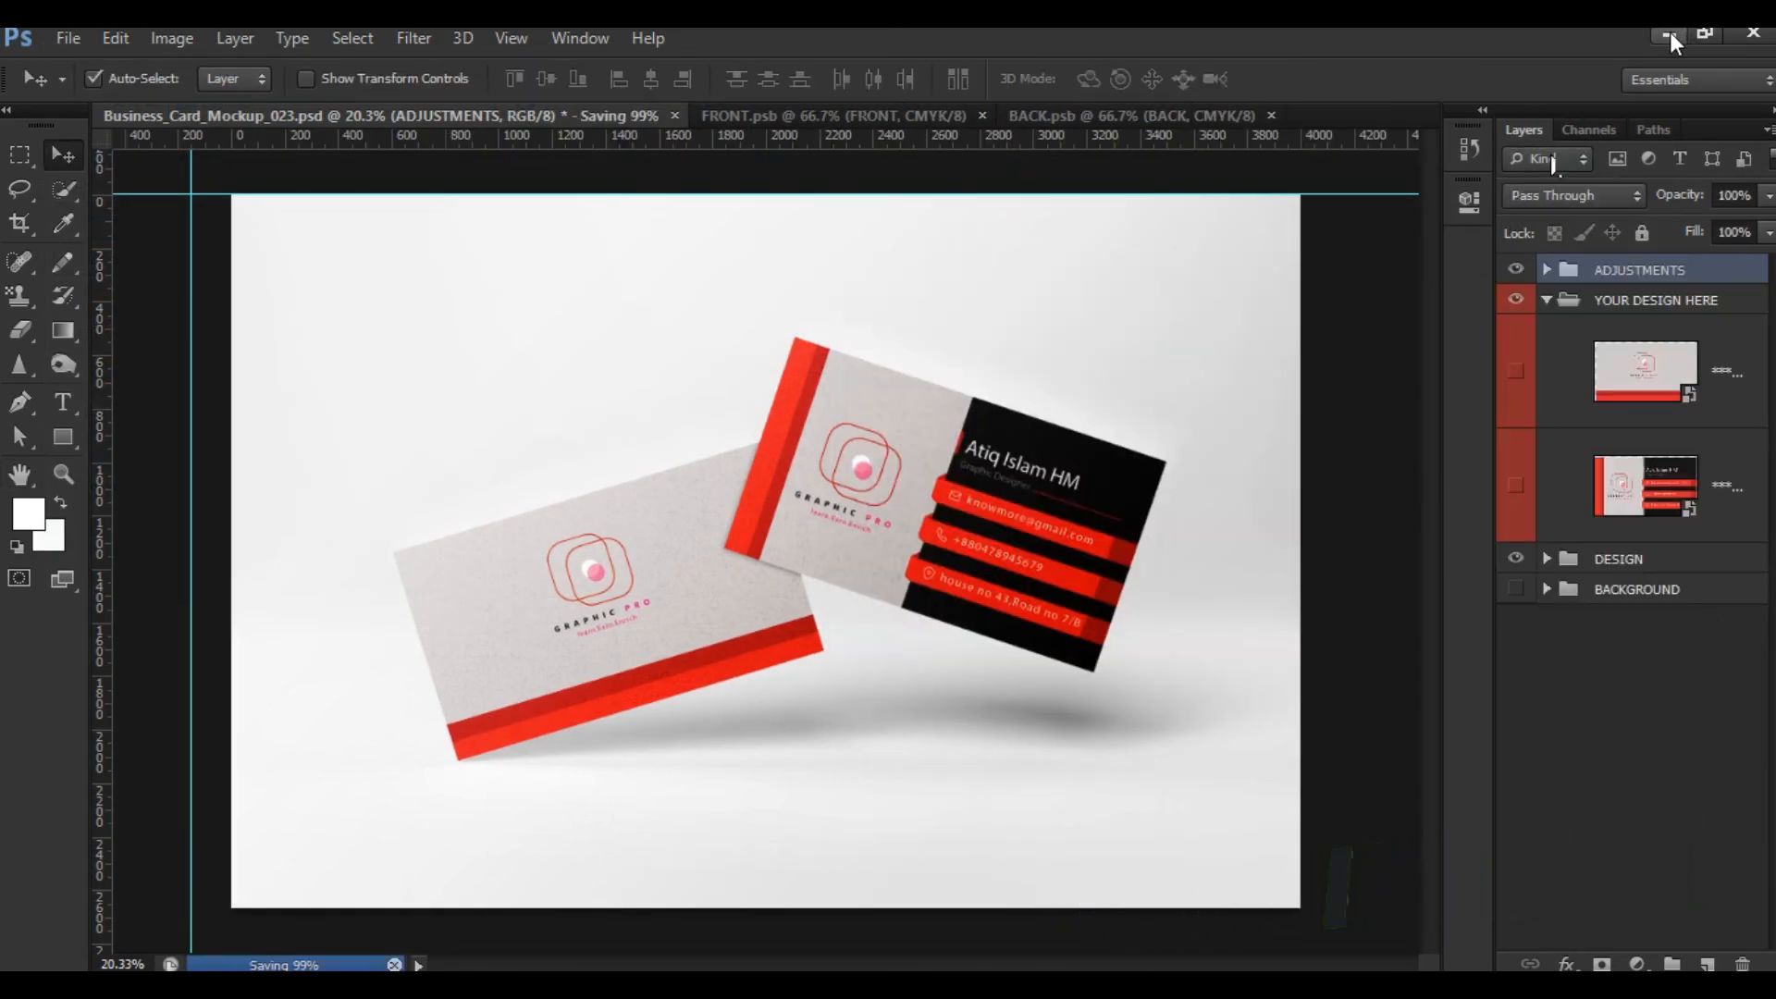
Switch to the Windows desktop, view the exported Business_Card_Mockup_023.jpg in the image viewer, and close it
{"action": "left_click", "coordinate": [1668, 34]}
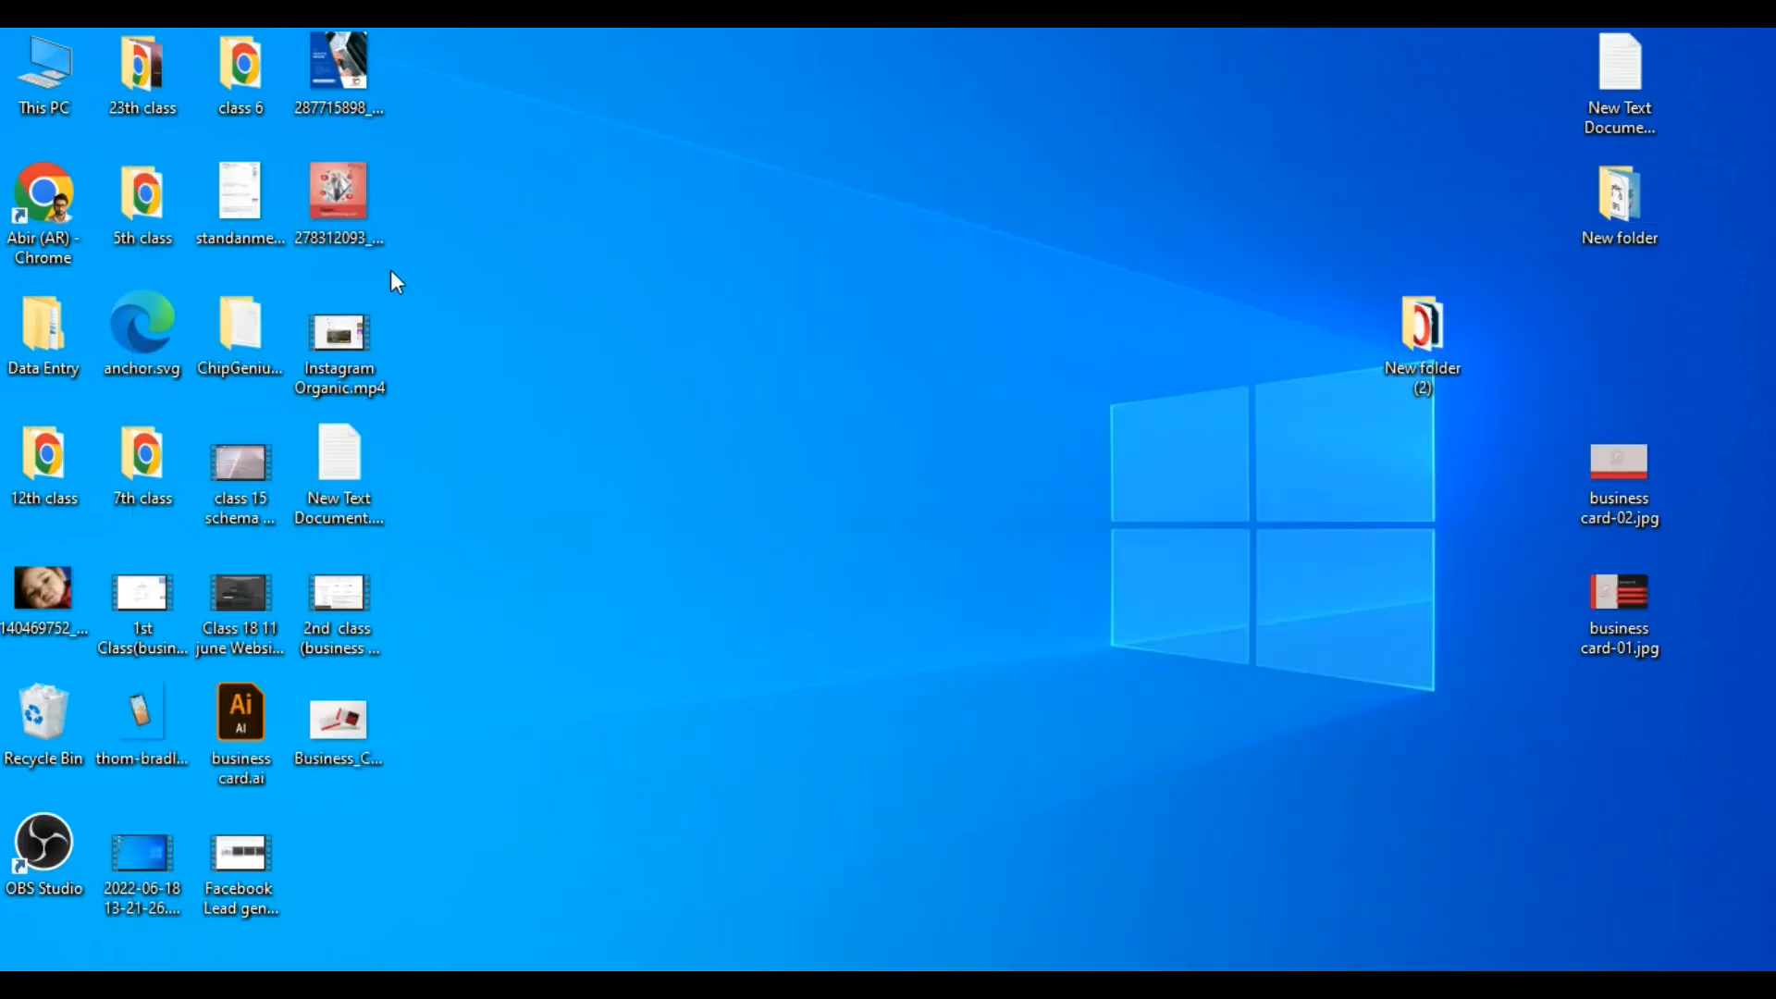
{"action": "double_click", "coordinate": [338, 735]}
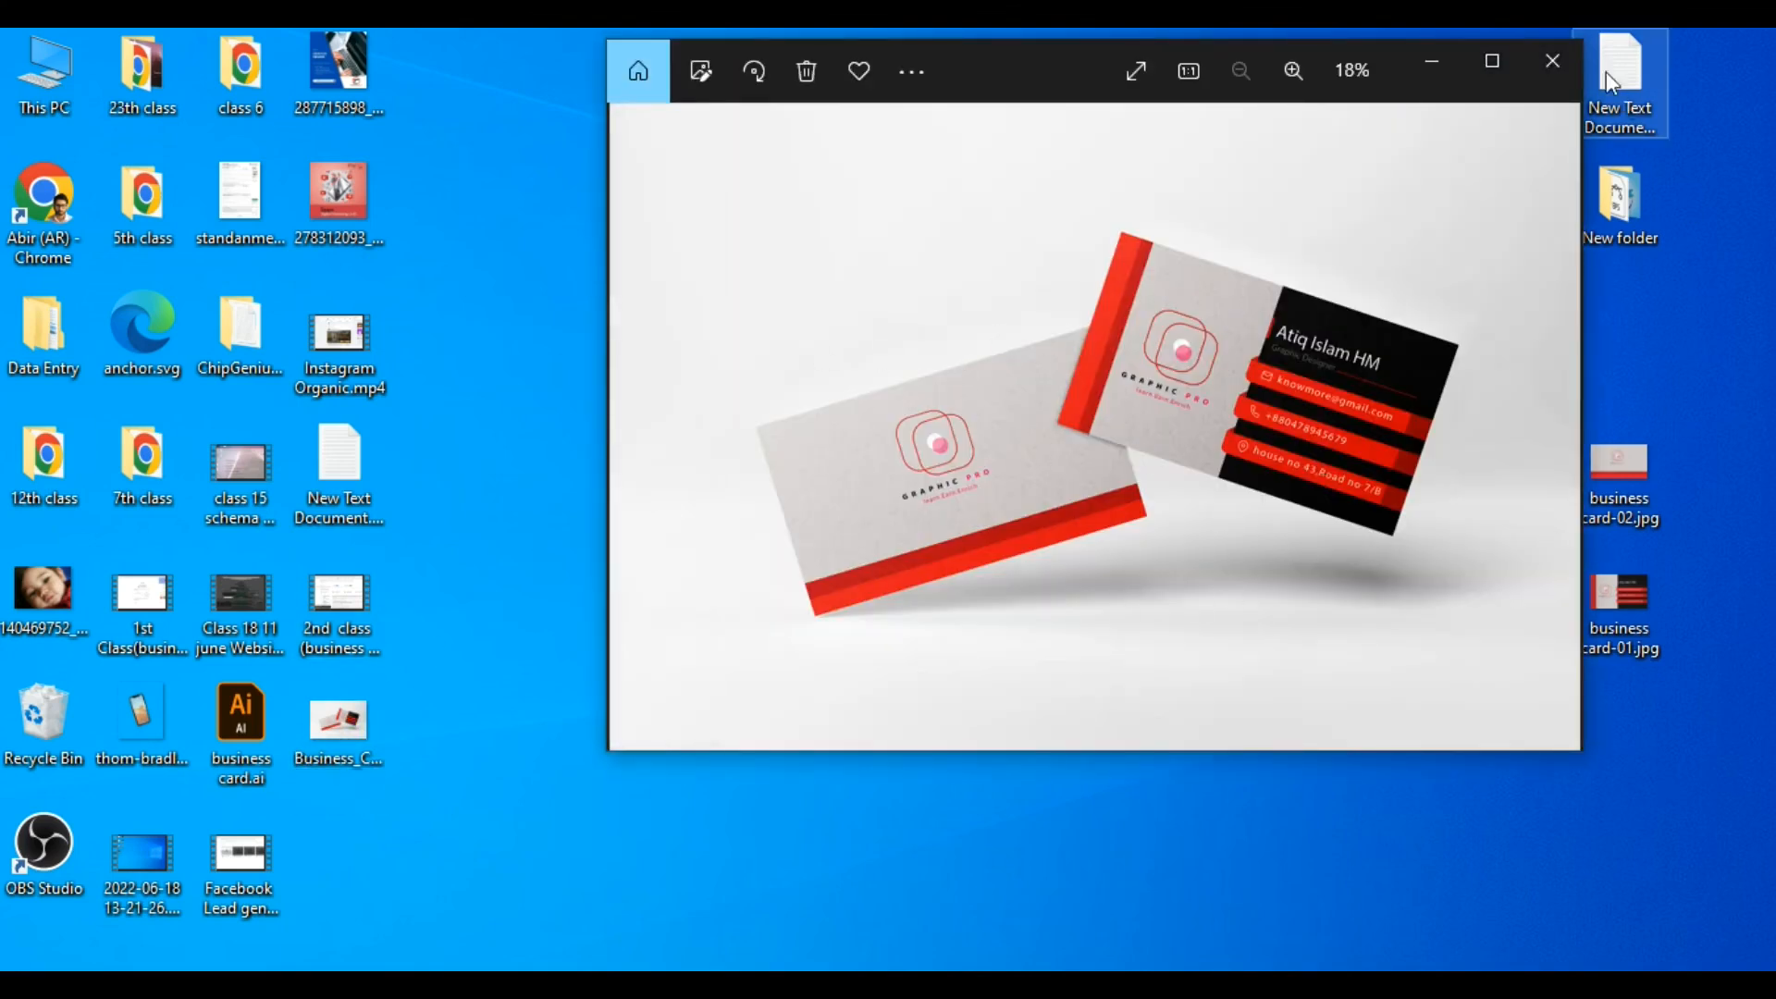
{"action": "left_click", "coordinate": [1550, 77]}
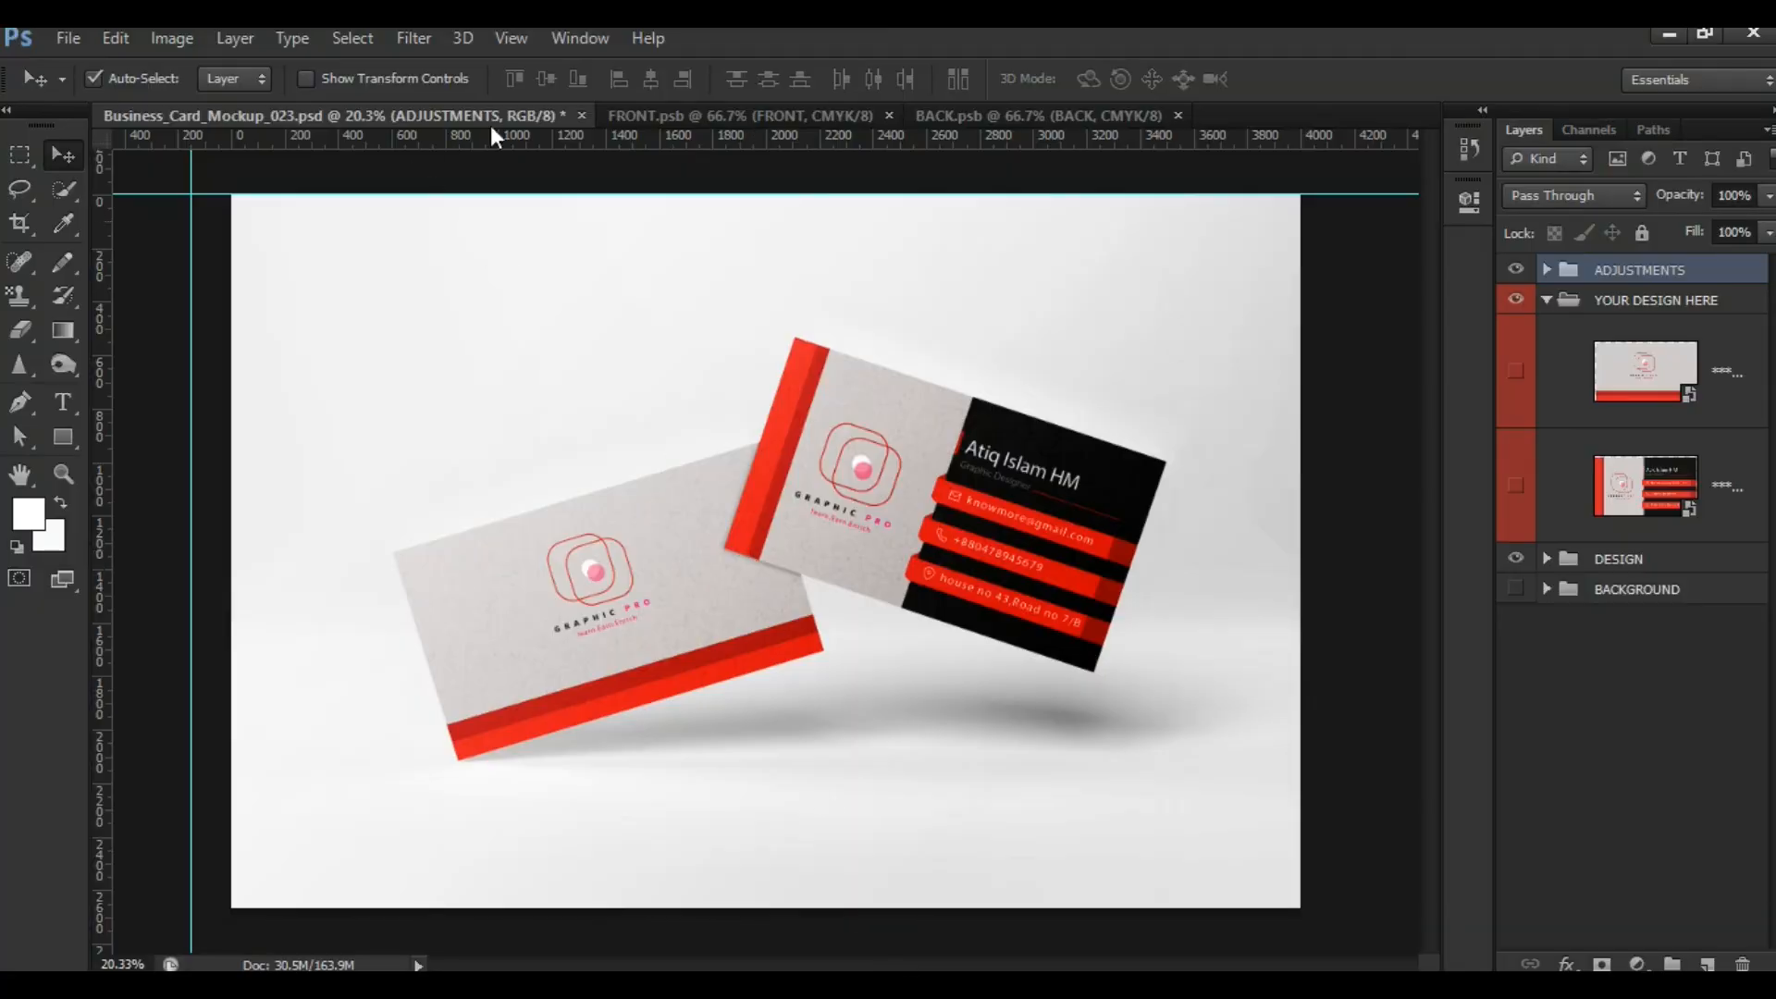